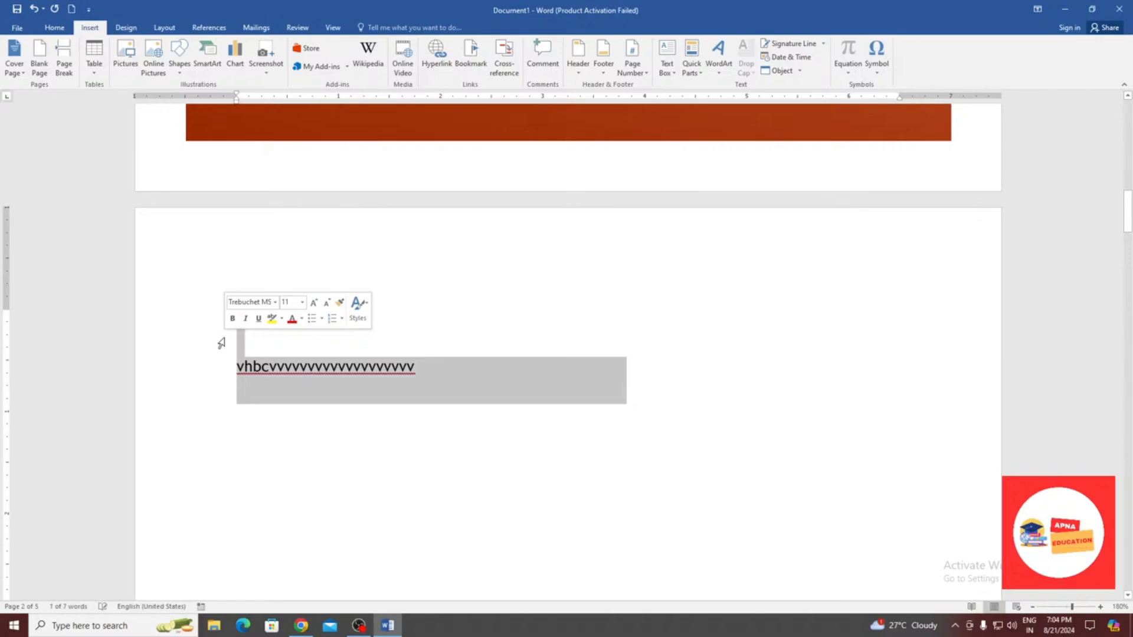
Clear the whole document and fill it with sample paragraphs using =rand()
key("ctrl+a")
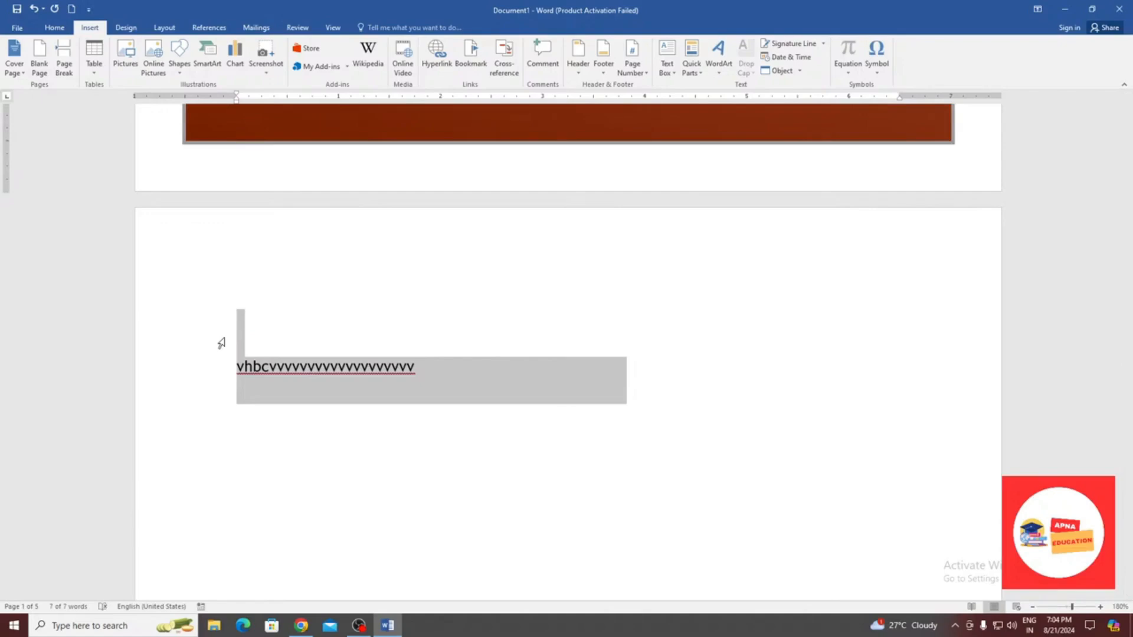
key("Delete")
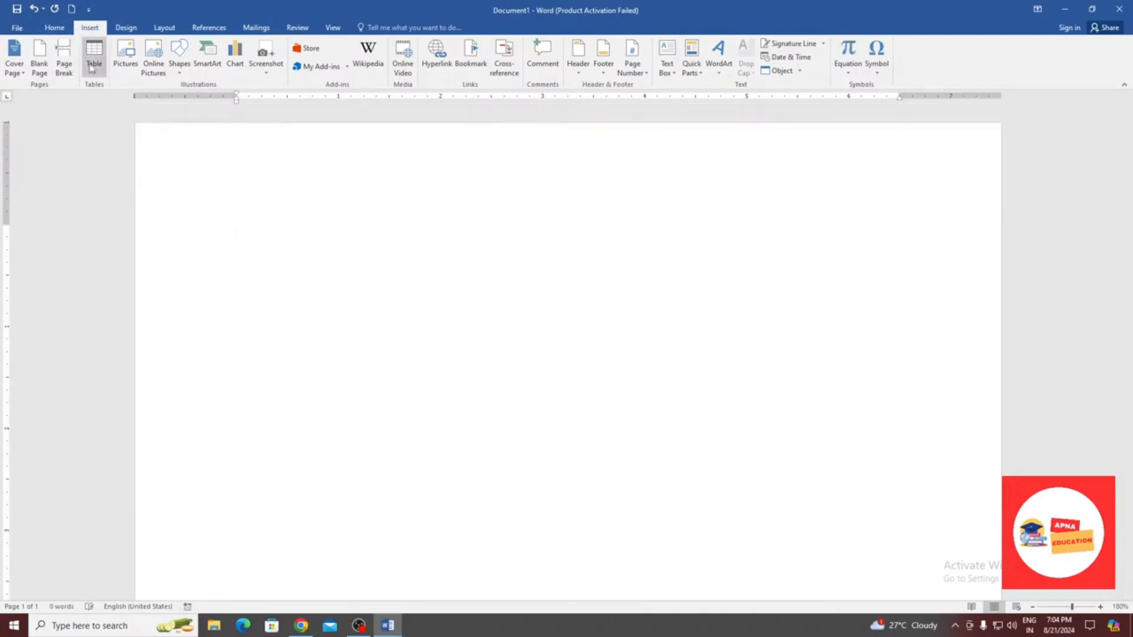
type("=ran")
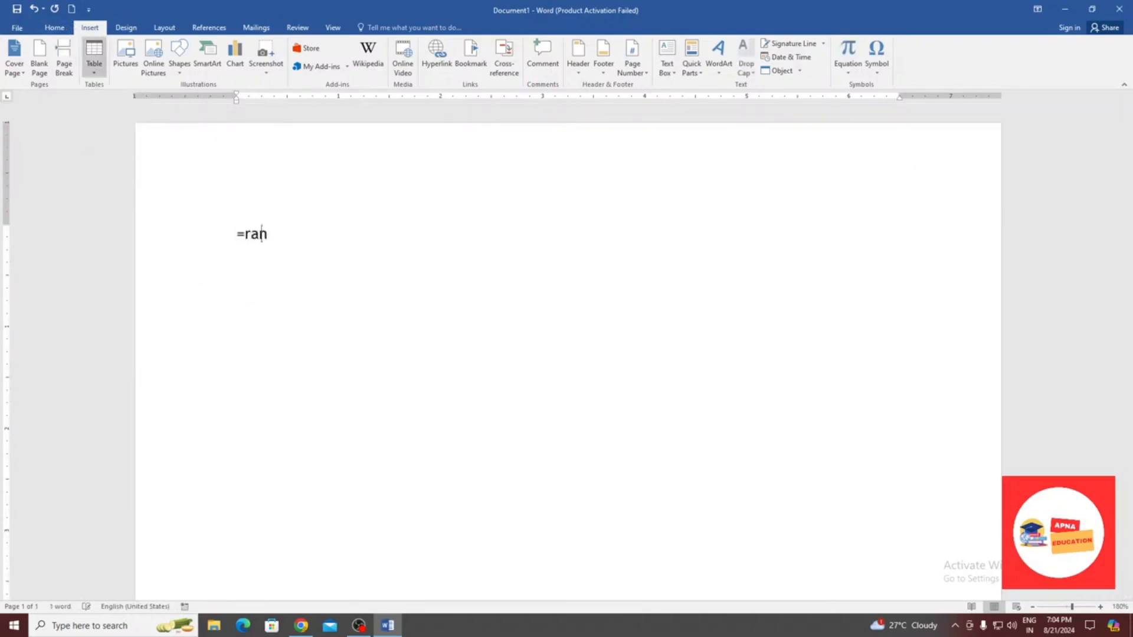
type("d()")
key("Return")
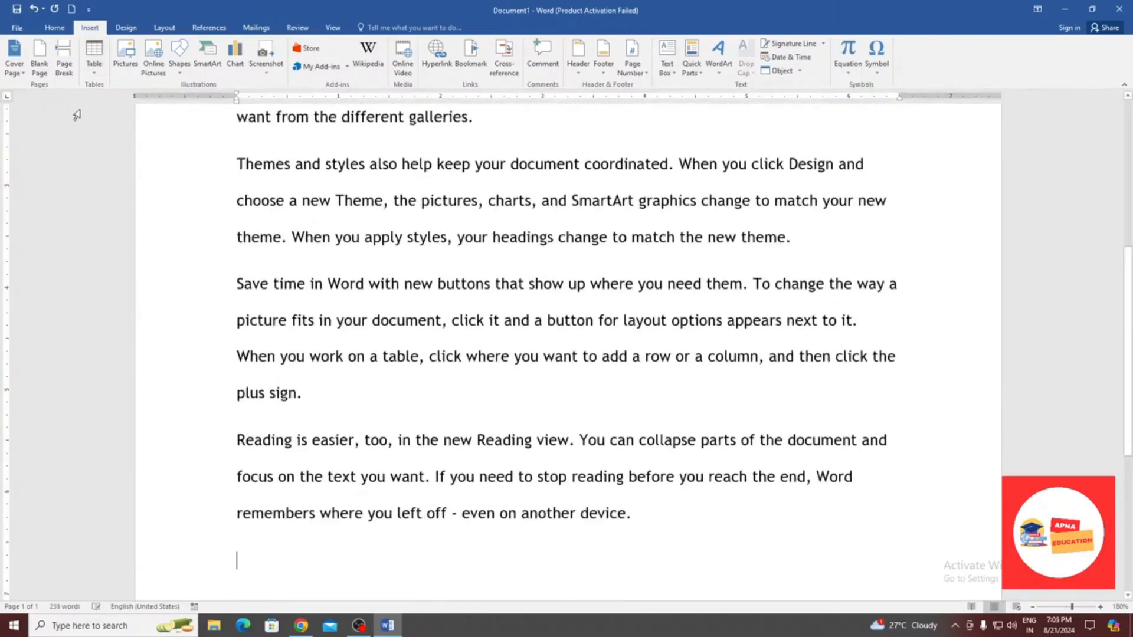
Insert a page break before the second paragraph, "To make your document look professionally produced"
scroll(203, 190, "up", 5)
left_click(237, 353)
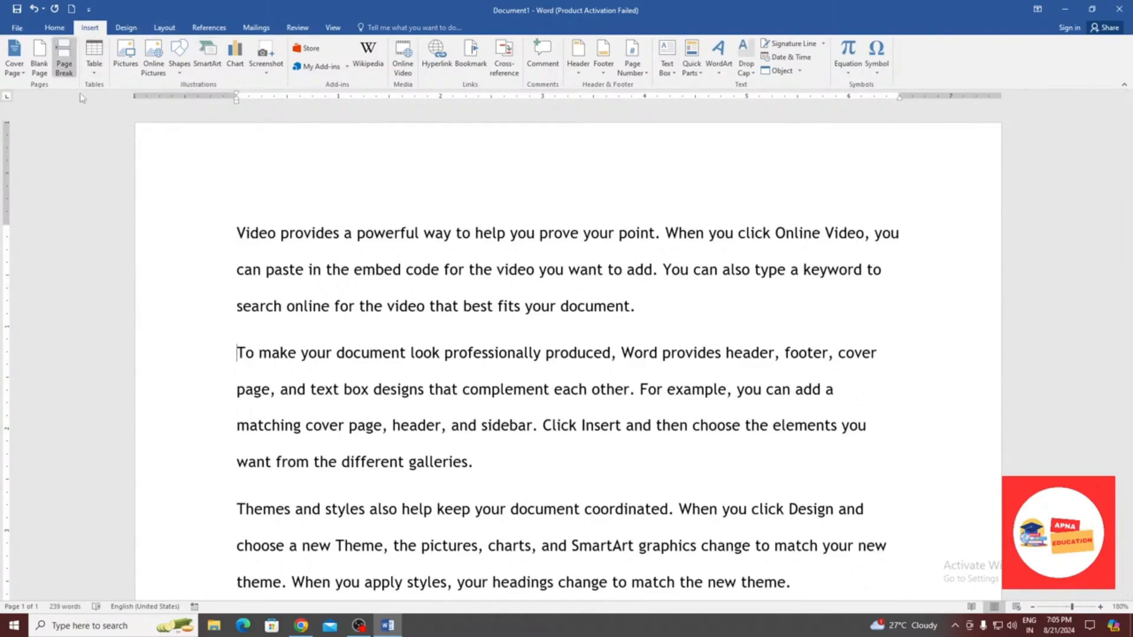
left_click(65, 62)
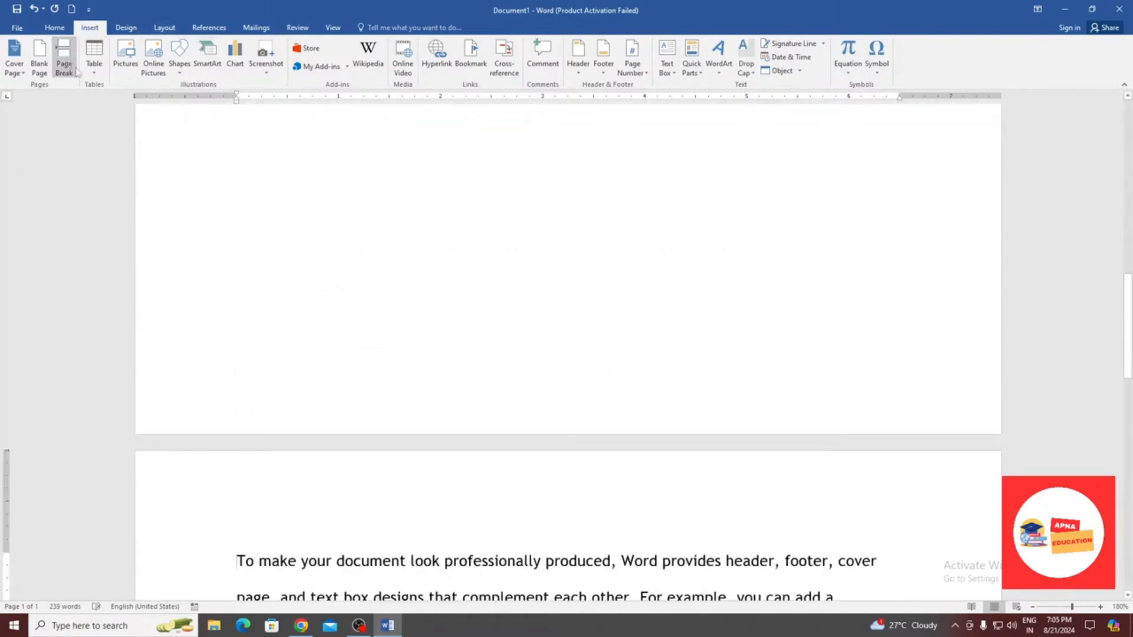
scroll(435, 327, "up", 8)
scroll(433, 328, "down", 10)
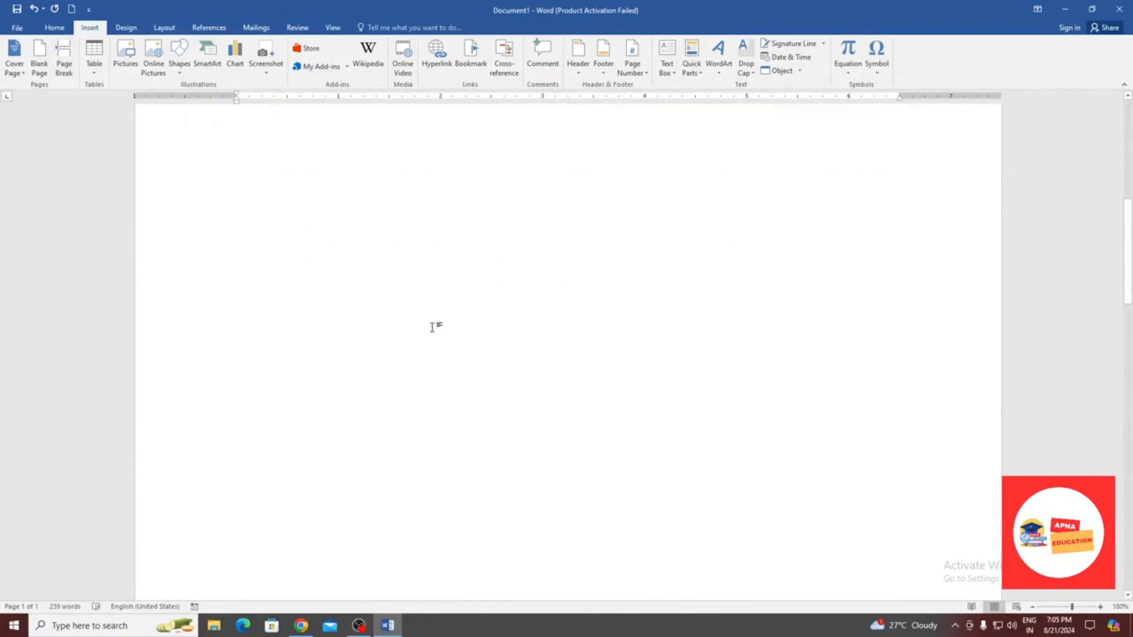
Insert a page break before the paragraph starting "Themes and styles also help"
left_click(236, 272)
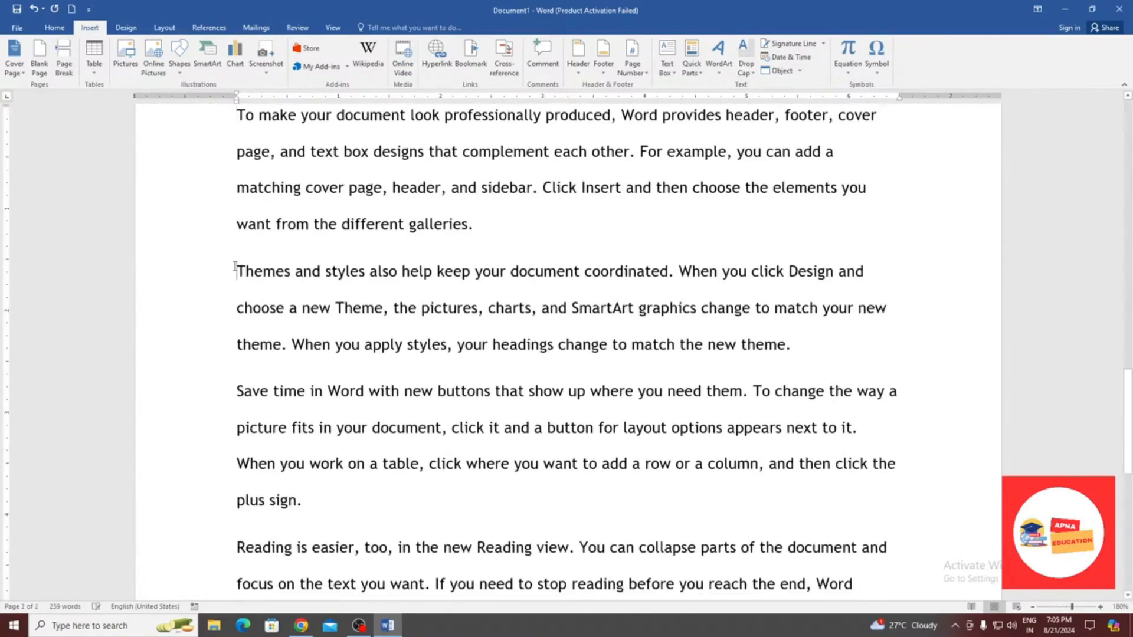
left_click(63, 63)
left_click(64, 63)
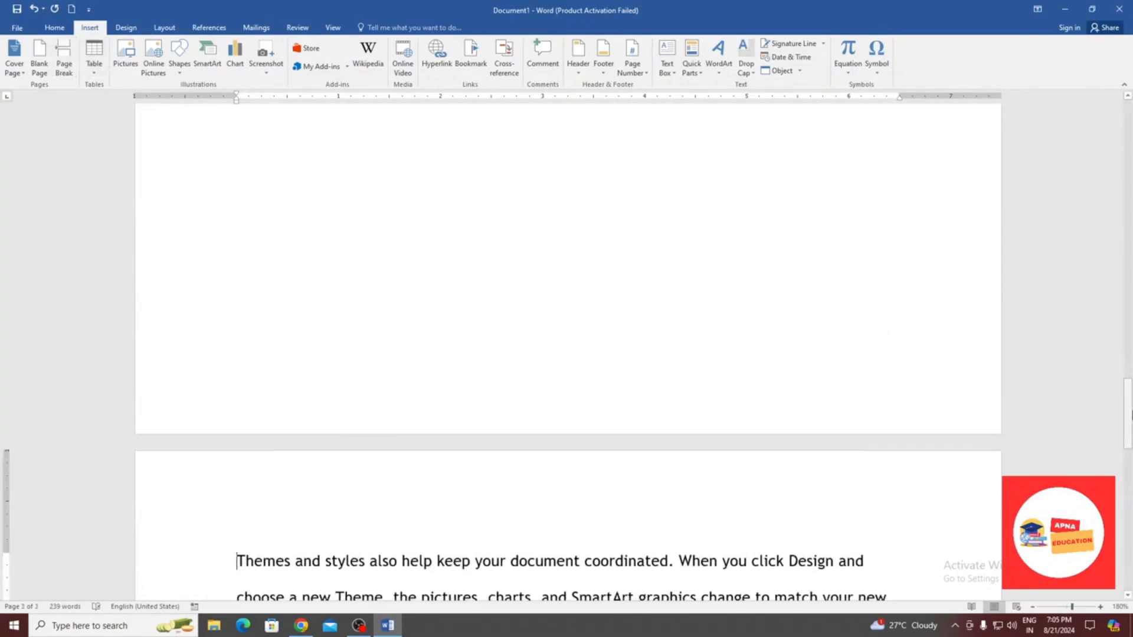
Undo both page breaks in the sample text
left_click_drag(1127, 413, 1127, 112)
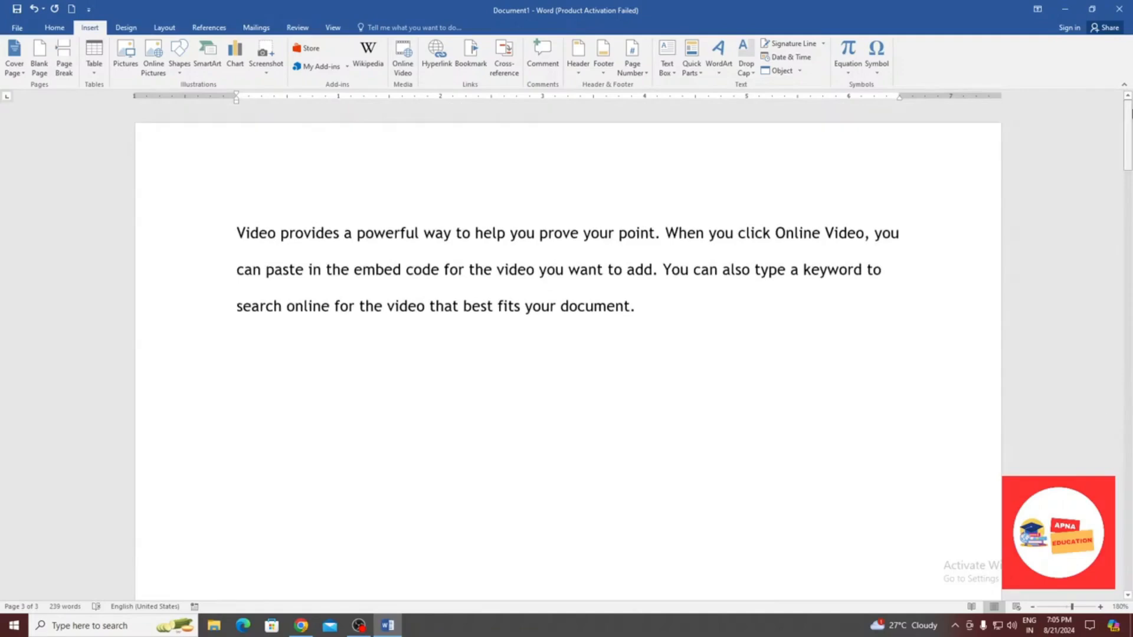
scroll(1132, 112, "down", 15)
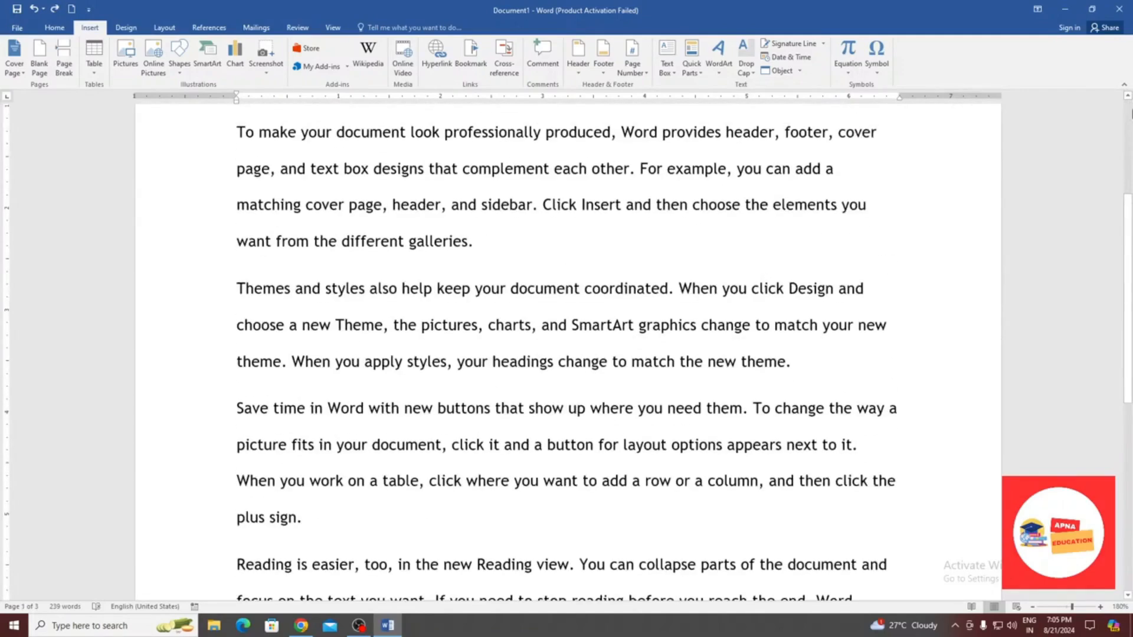
scroll(683, 523, "up", 3)
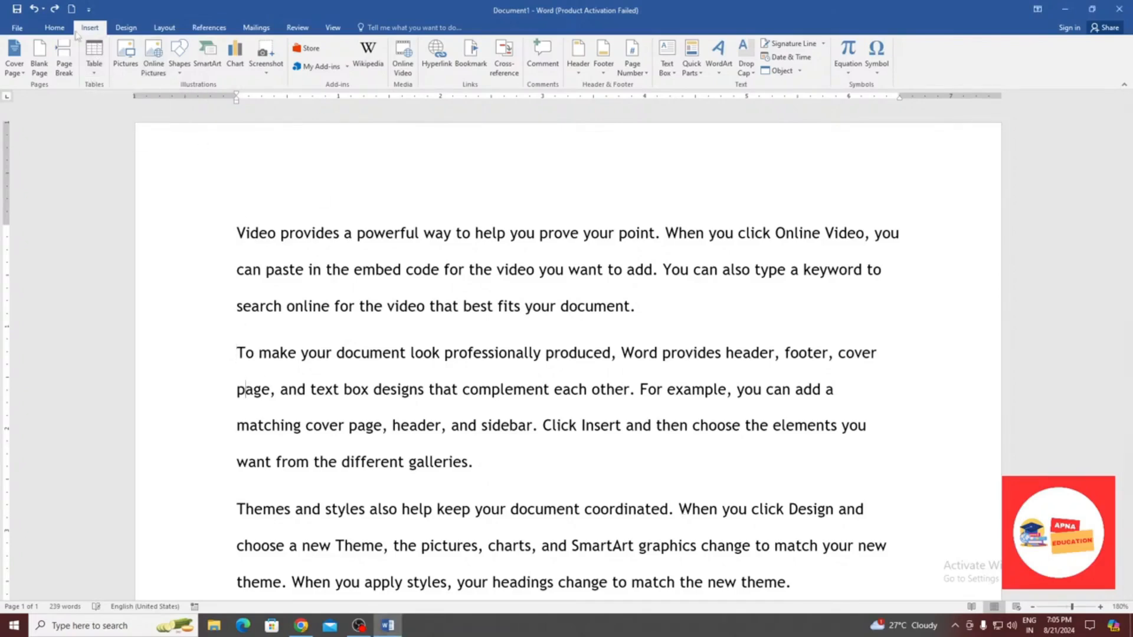
scroll(661, 514, "down", 3)
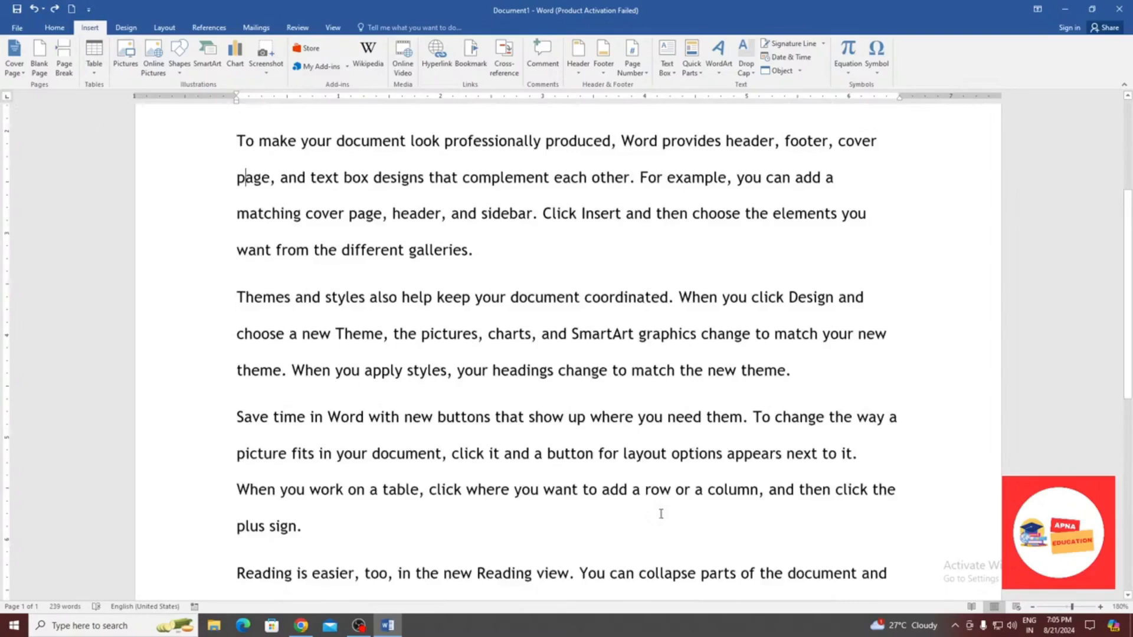
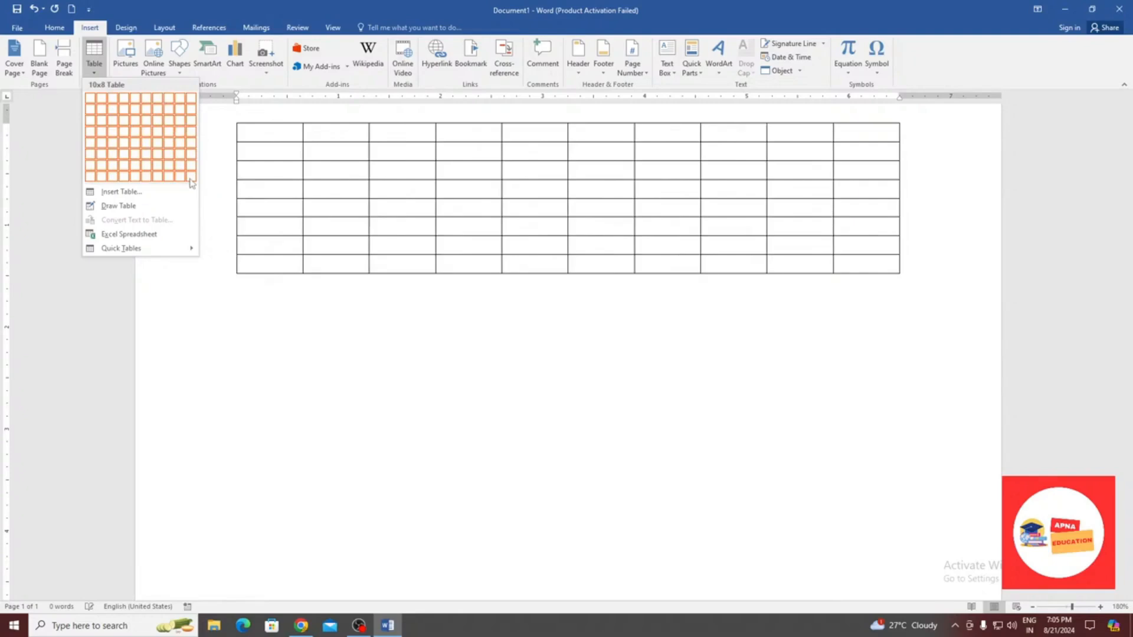
Insert a 10x8 table and resize it to about 6.2 inches wide
left_click(190, 179)
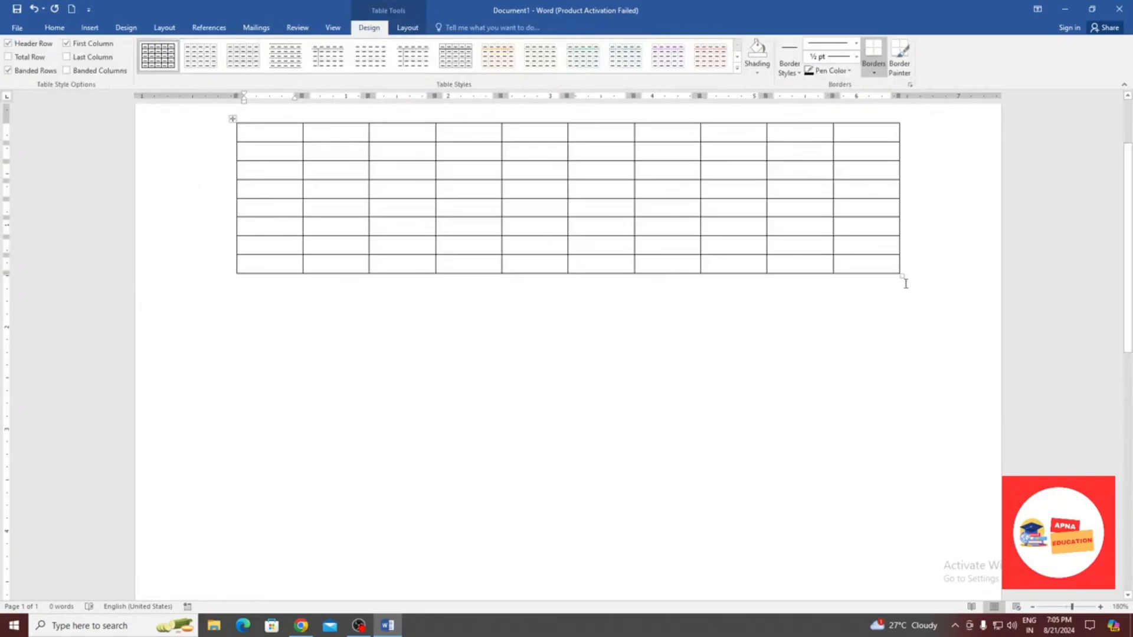
left_click_drag(902, 275, 929, 473)
key("ctrl+z")
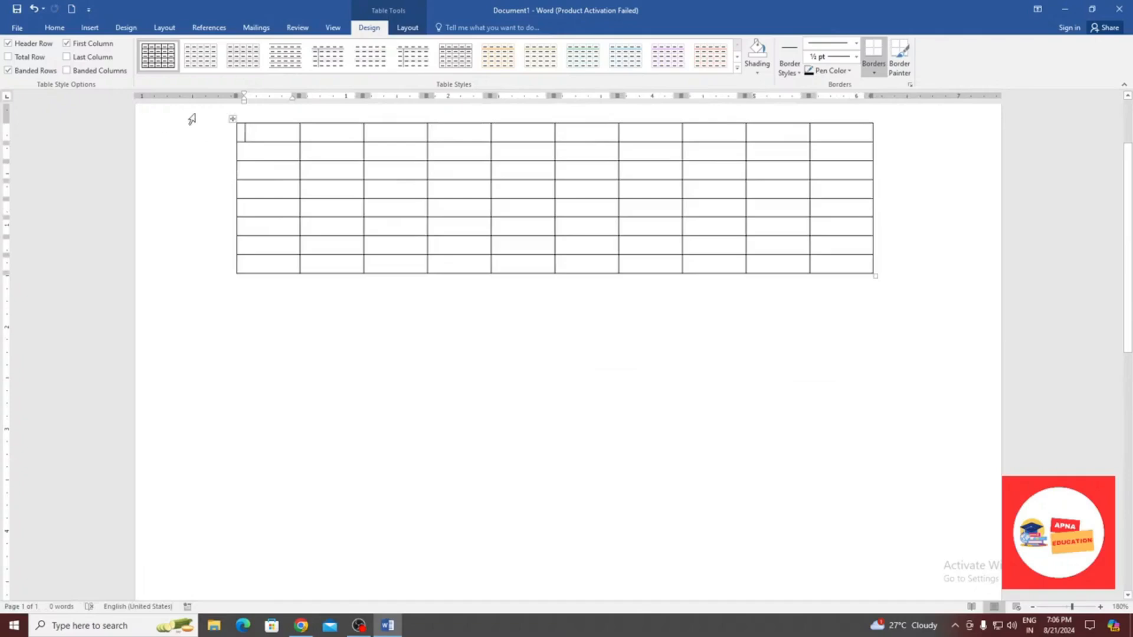
left_click(233, 119)
mouse_move(228, 131)
left_mouse_down()
mouse_move(197, 140)
mouse_move(235, 267)
mouse_move(236, 113)
left_mouse_up()
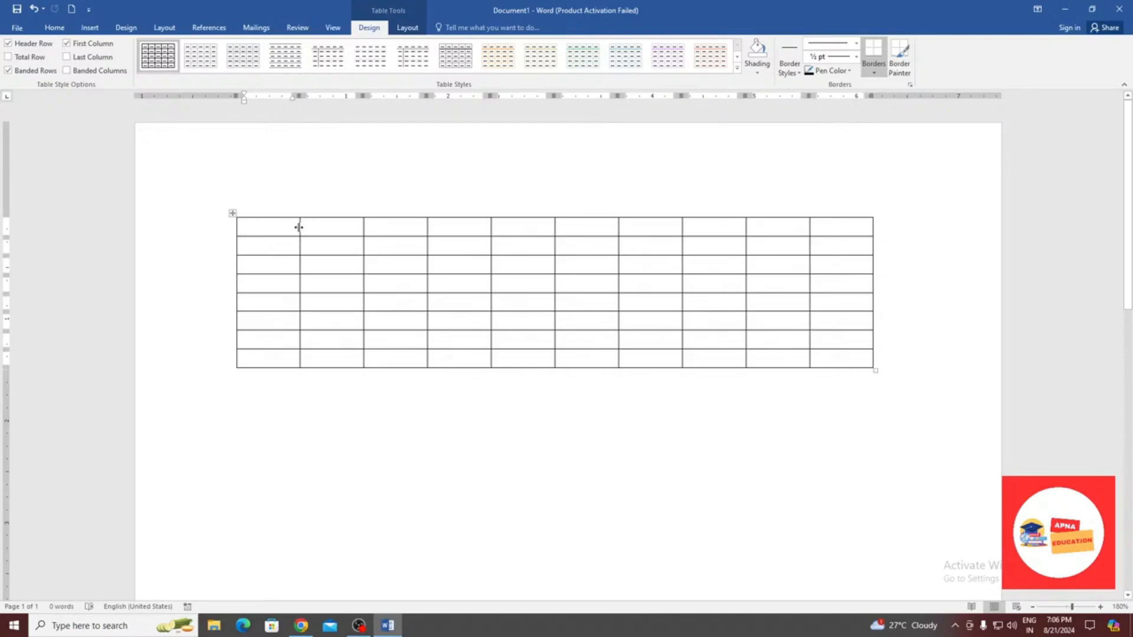
Widen the first column to about 1 inch and move the second column's right border to leave the third column about 0.2 inch wide
left_click_drag(298, 227, 408, 235)
left_click(362, 228)
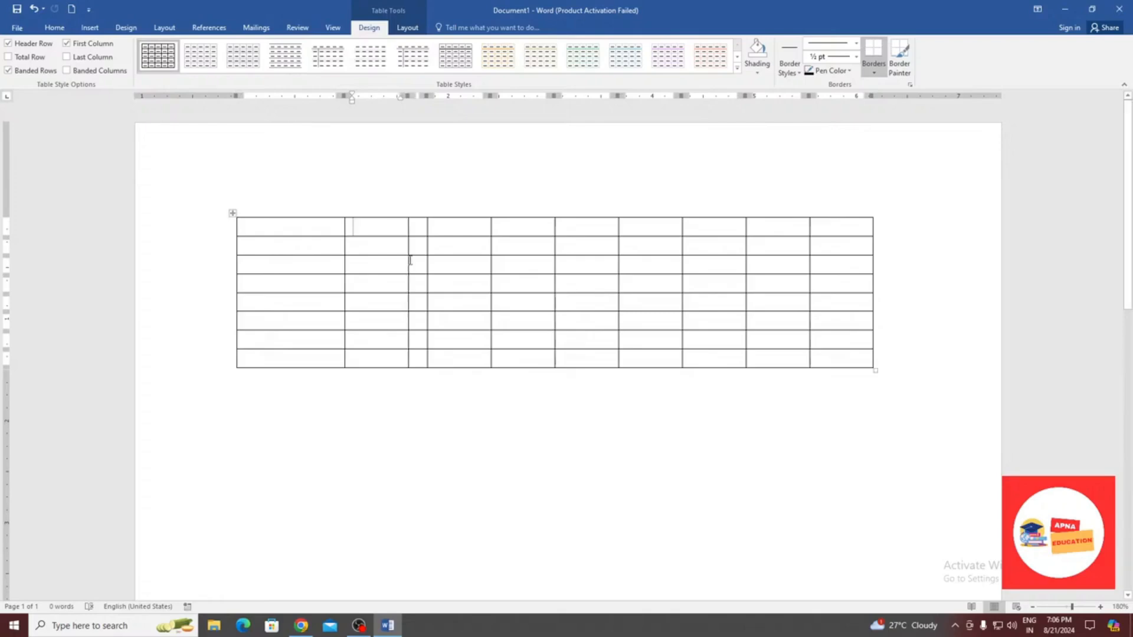
left_click(411, 285)
left_click(411, 340)
left_click(89, 27)
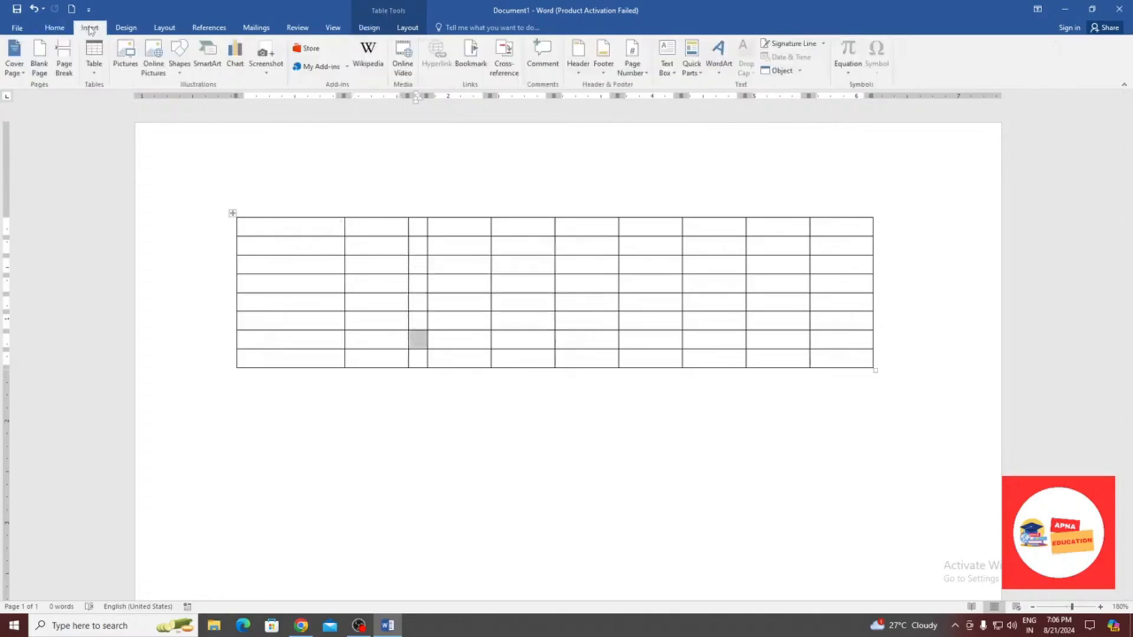
left_click(94, 59)
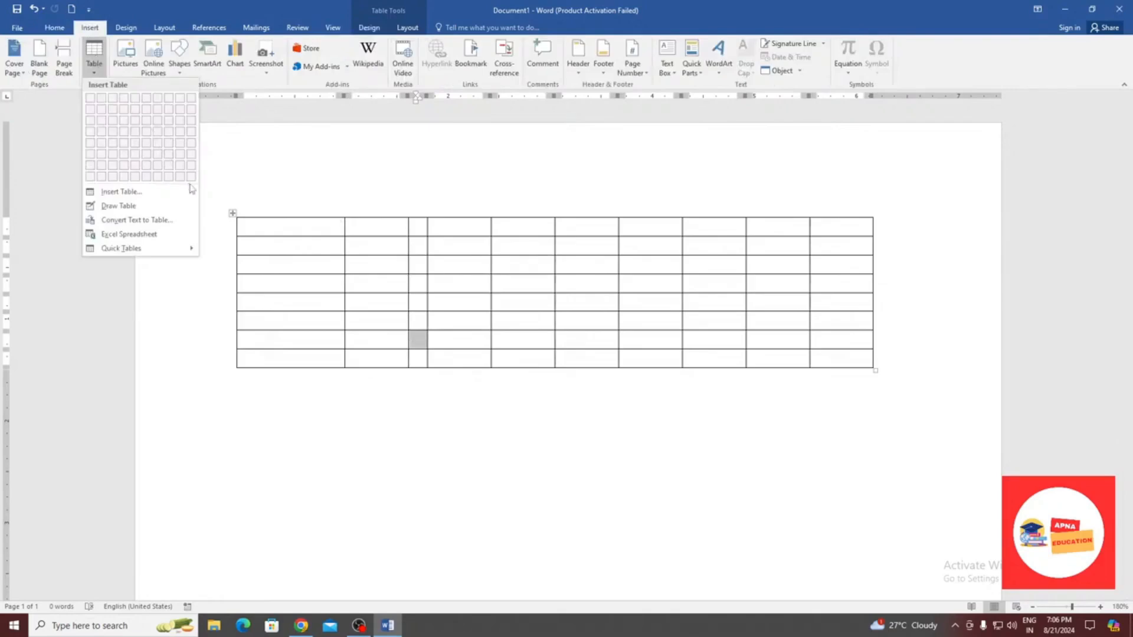
left_click(367, 249)
Select the entire table and delete it from the document
left_click_drag(862, 386, 2, 171)
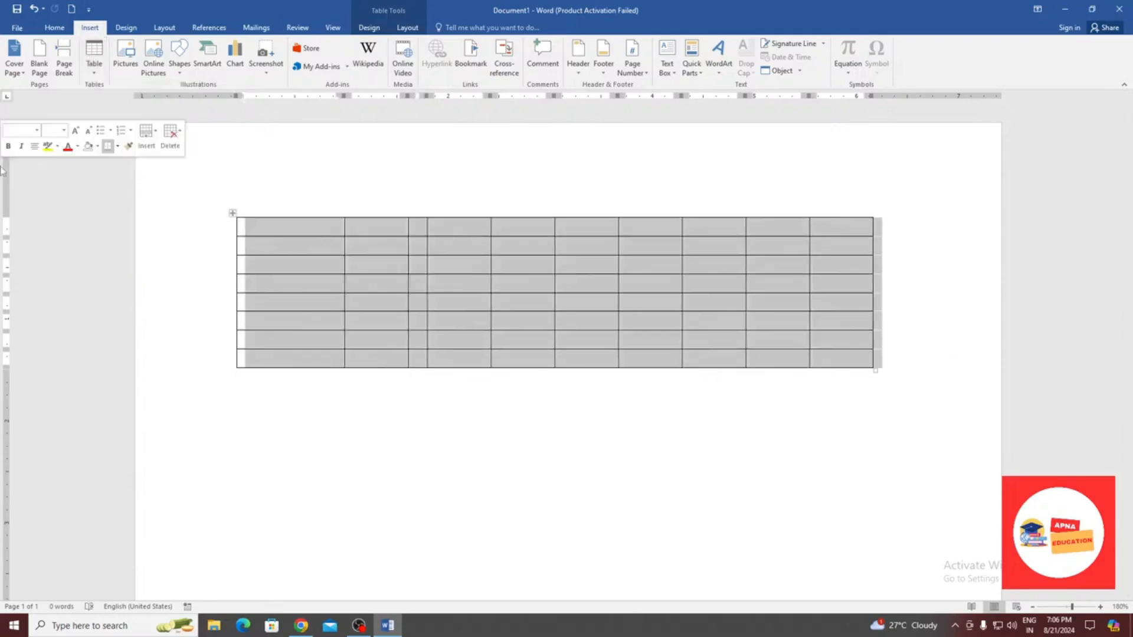
key("Delete")
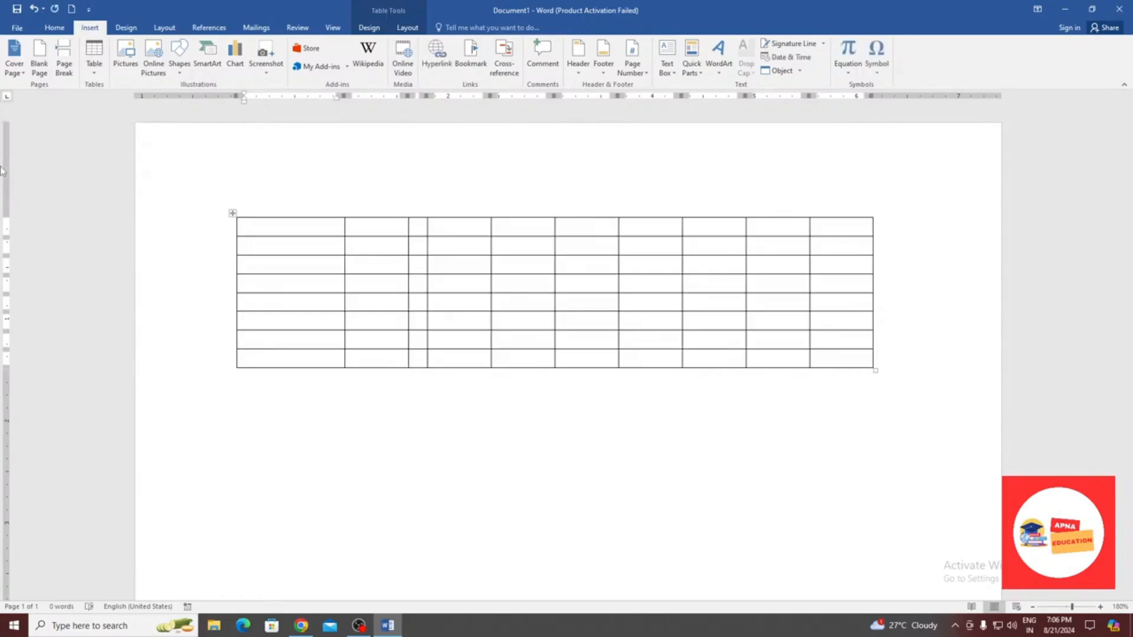
key("ctrl+a")
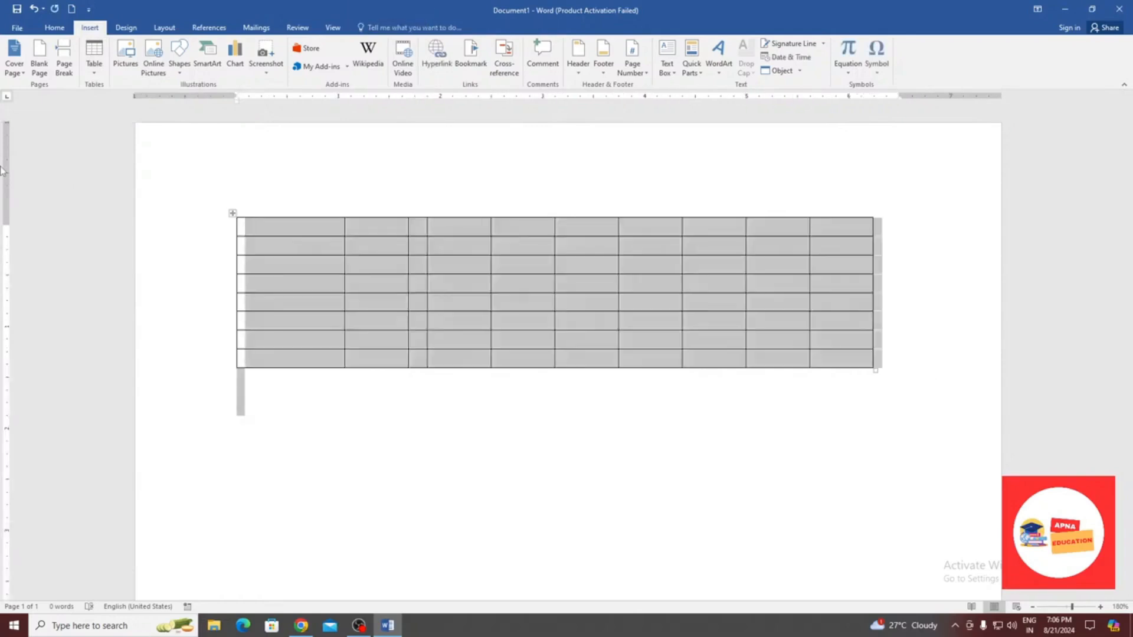
key("BackSpace")
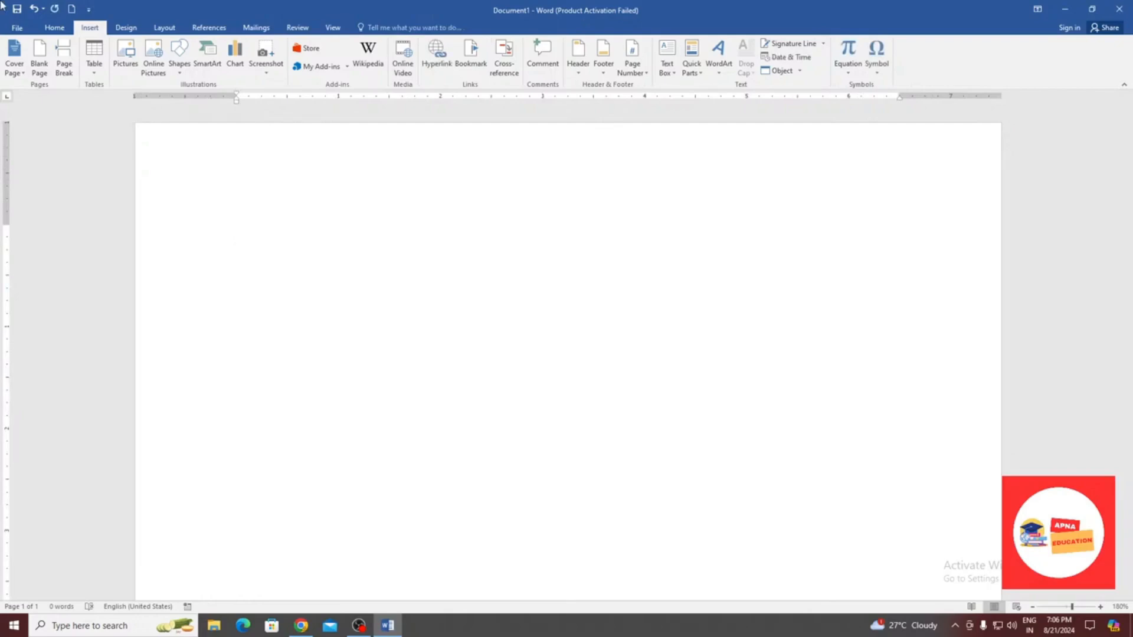
Insert a table with 10 columns and 20 rows by specifying its dimensions
left_click(94, 56)
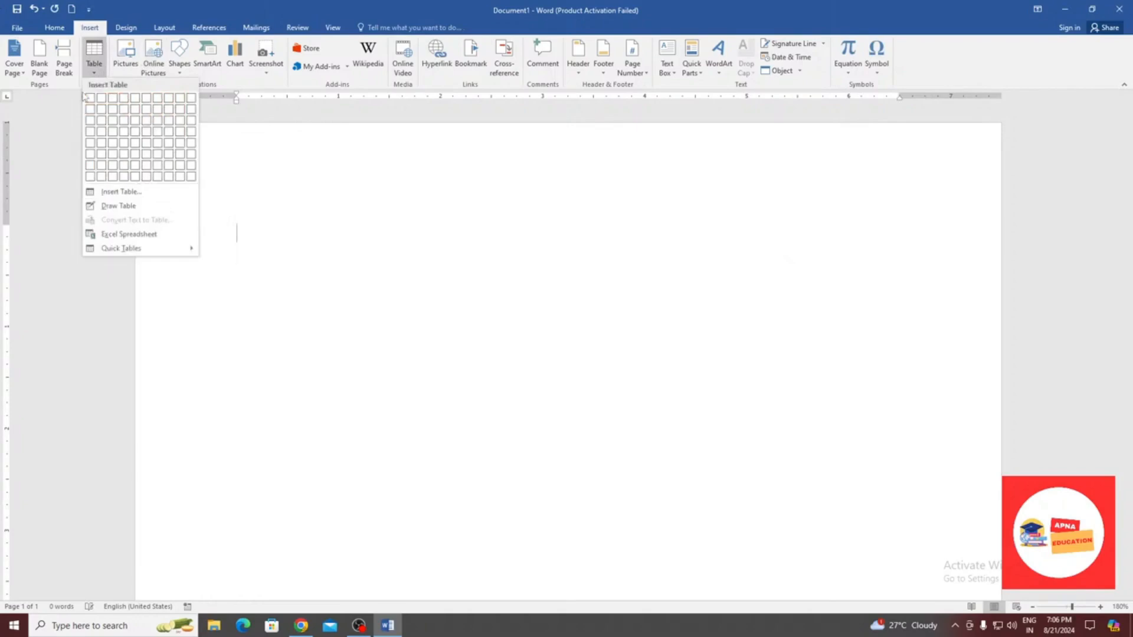
left_click(144, 197)
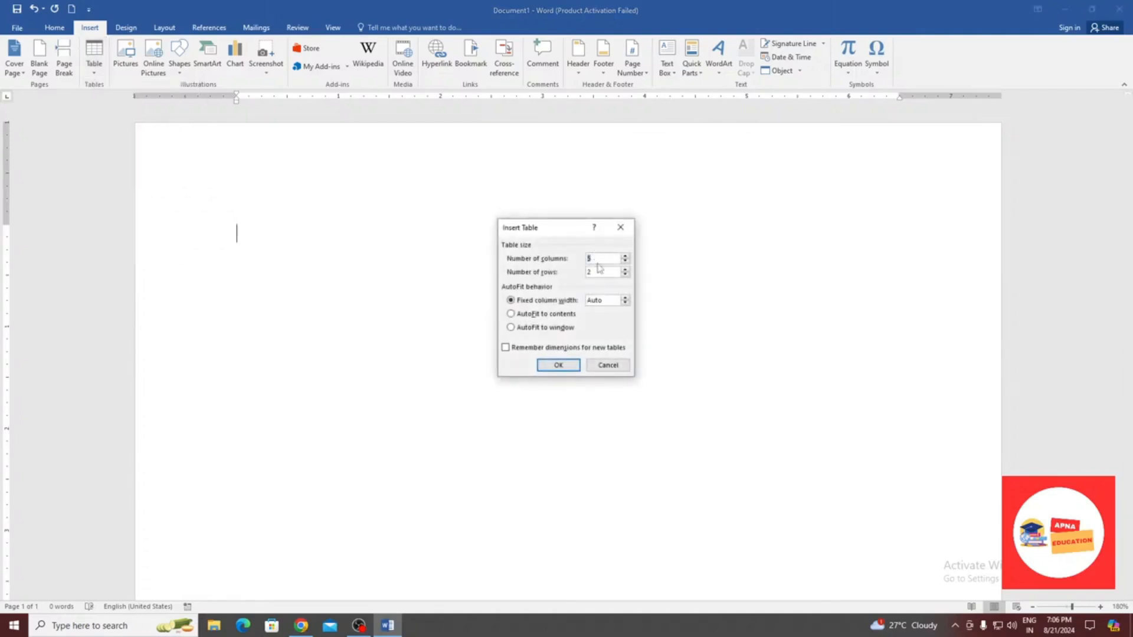
type("10")
left_click(559, 365)
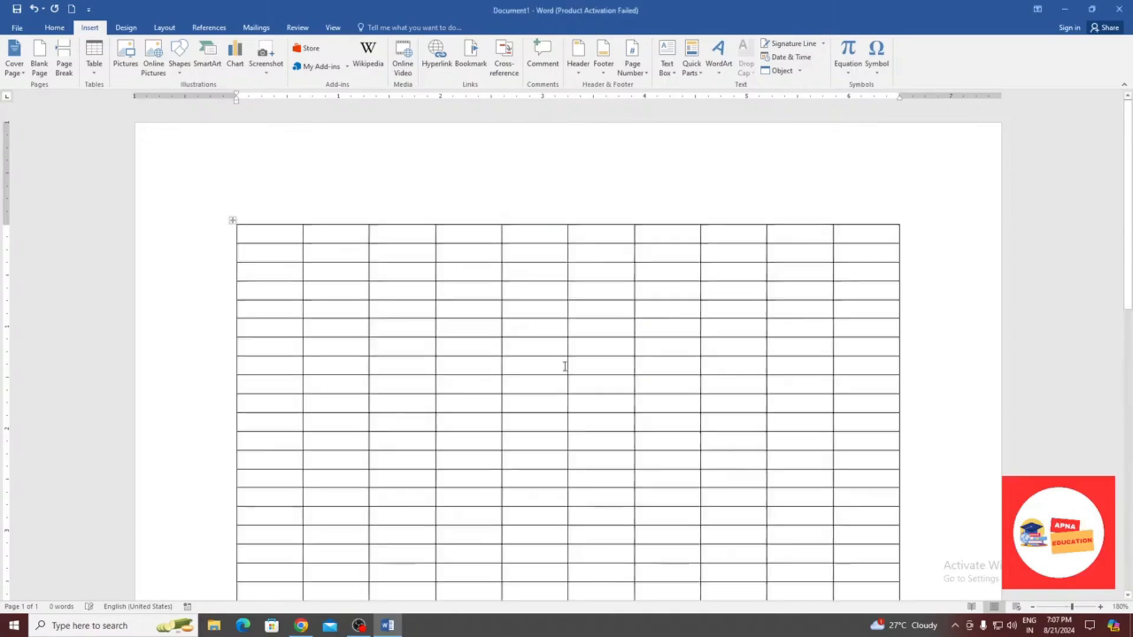
scroll(564, 366, "down", 4)
scroll(570, 363, "up", 3)
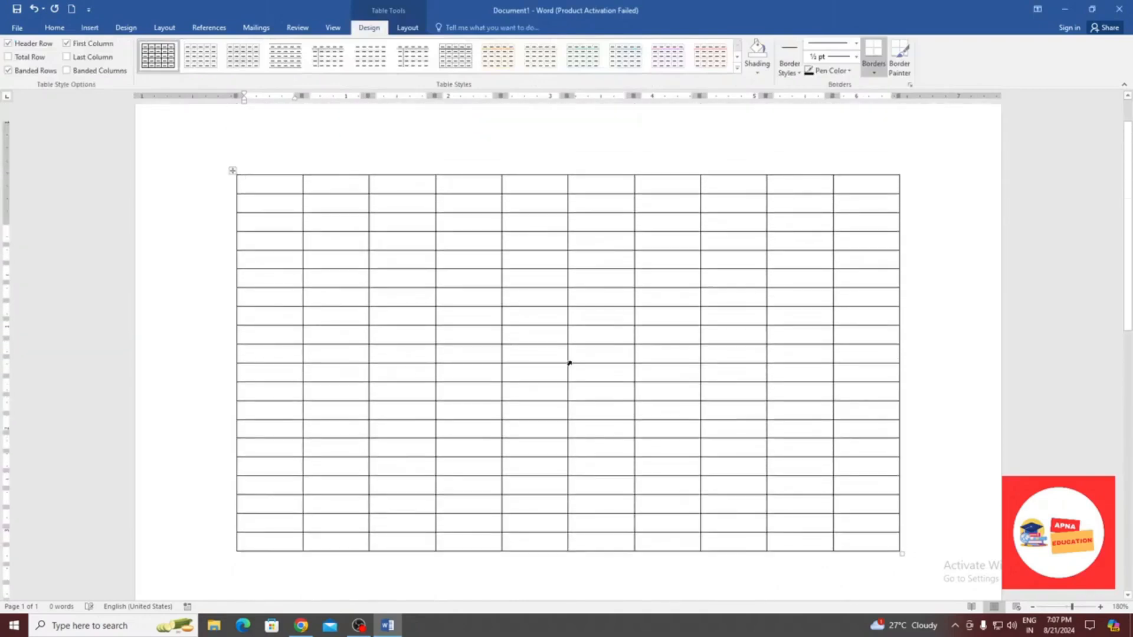
scroll(569, 363, "up", 2)
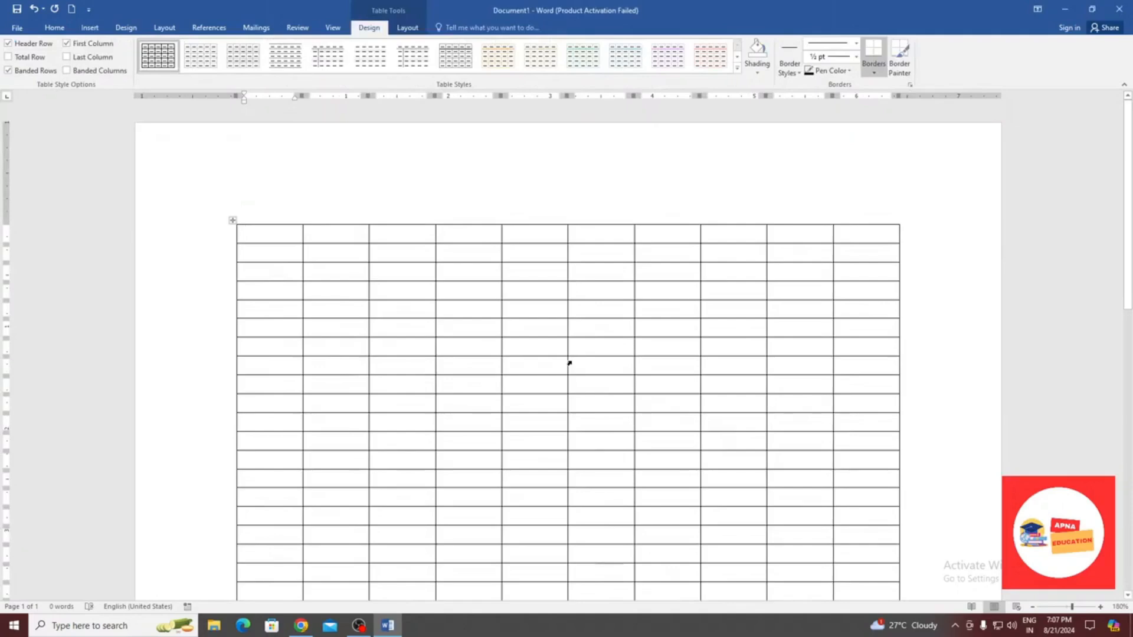
Clear the document and draw a new table outline by hand, about 5.8 inches wide
key("ctrl+a")
key("Delete")
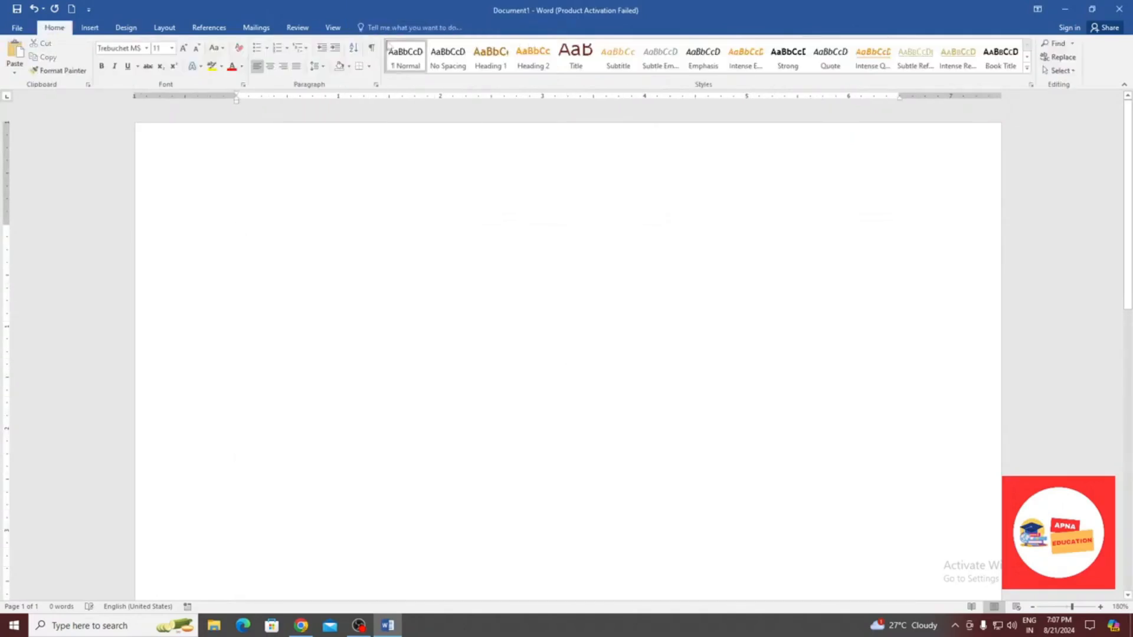
left_click(90, 28)
left_click(95, 54)
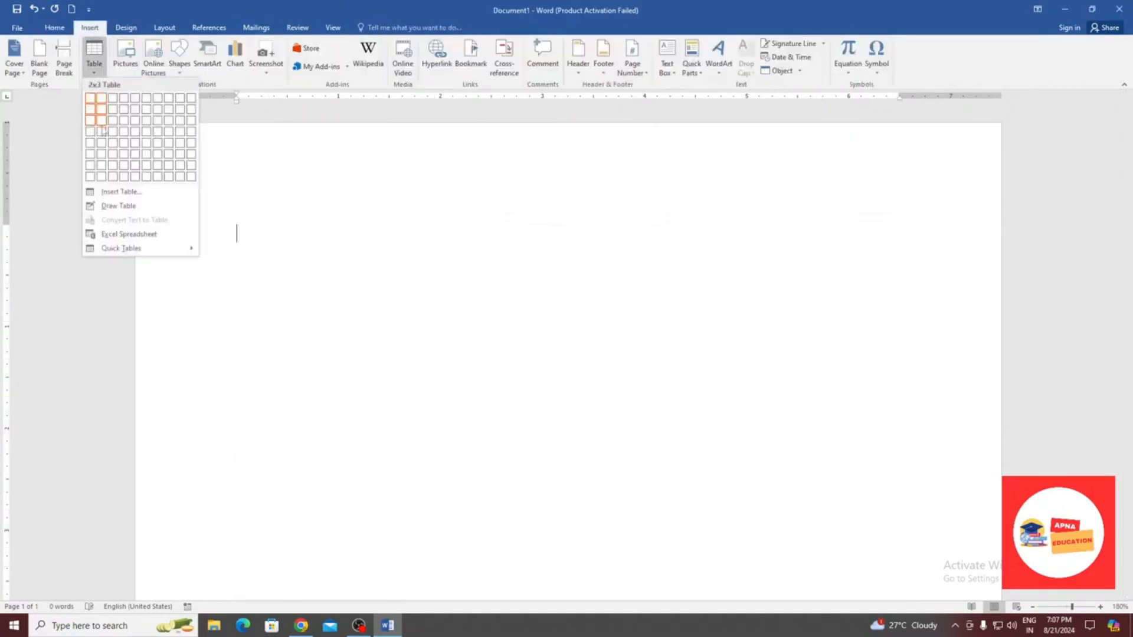
left_click(110, 208)
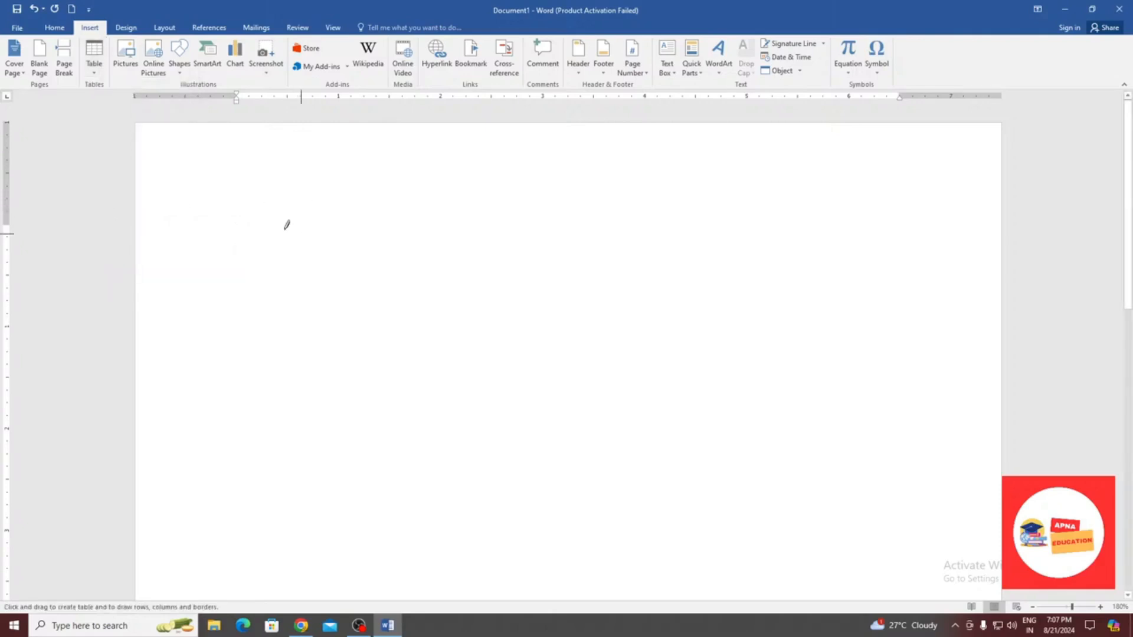
mouse_move(248, 206)
left_mouse_down()
mouse_move(360, 289)
mouse_move(646, 419)
mouse_move(791, 504)
mouse_move(840, 502)
left_mouse_up()
Draw inner borders dividing the table into nine columns and five rows, leaving the top row's fourth to sixth columns as one cell
left_click_drag(284, 225, 286, 431)
mouse_move(330, 226)
left_mouse_down()
mouse_move(331, 442)
mouse_move(335, 429)
left_mouse_up()
left_click_drag(393, 228, 381, 446)
left_click_drag(254, 264, 739, 267)
left_click_drag(453, 276, 449, 481)
mouse_move(520, 272)
left_mouse_down()
mouse_move(529, 455)
mouse_move(519, 519)
left_mouse_up()
left_click_drag(579, 272, 588, 466)
left_click_drag(654, 223, 654, 519)
left_click_drag(736, 223, 734, 522)
left_click_drag(250, 287, 780, 286)
mouse_move(288, 353)
left_mouse_down()
mouse_move(781, 364)
mouse_move(803, 354)
left_mouse_up()
mouse_move(248, 409)
left_mouse_down()
mouse_move(610, 419)
mouse_move(798, 405)
left_mouse_up()
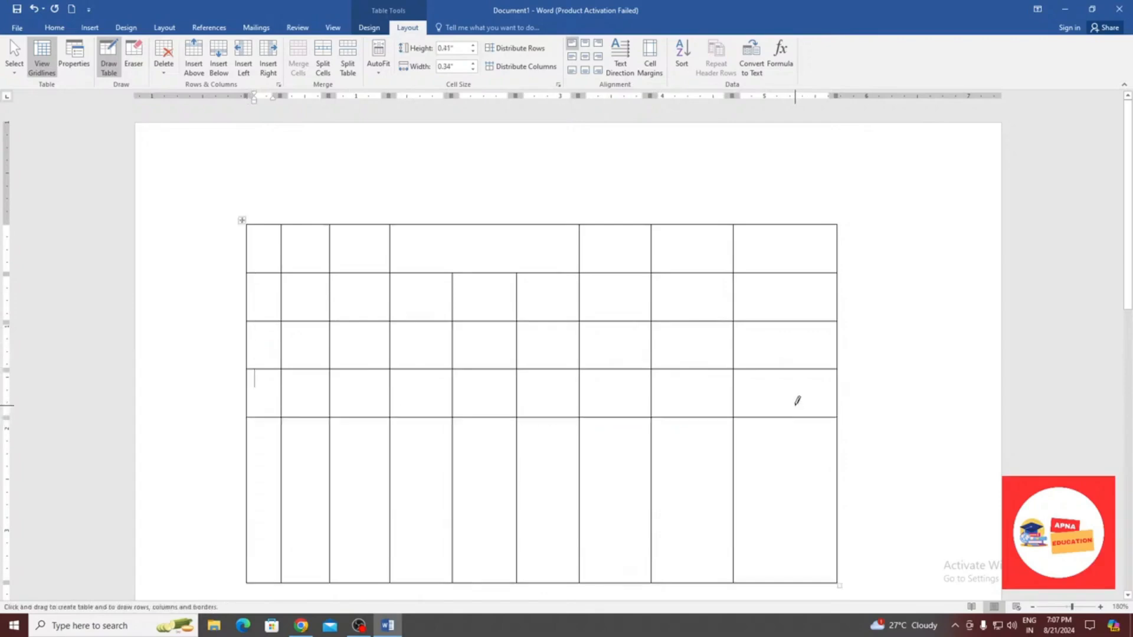
Delete the hand-drawn table so the document is empty
left_click(90, 27)
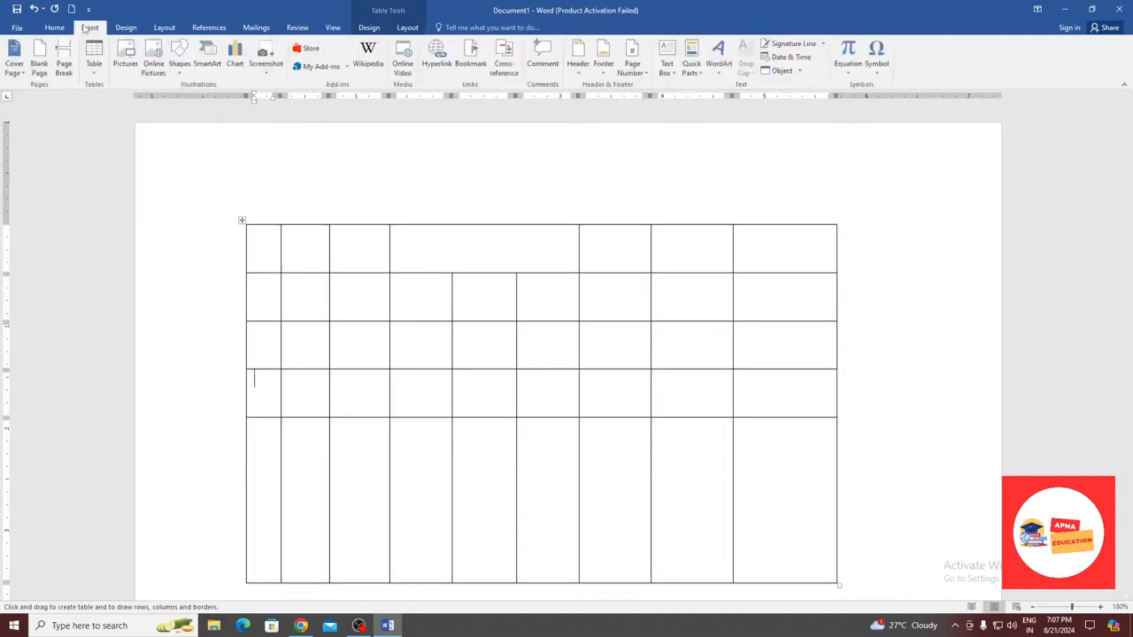
left_click(102, 70)
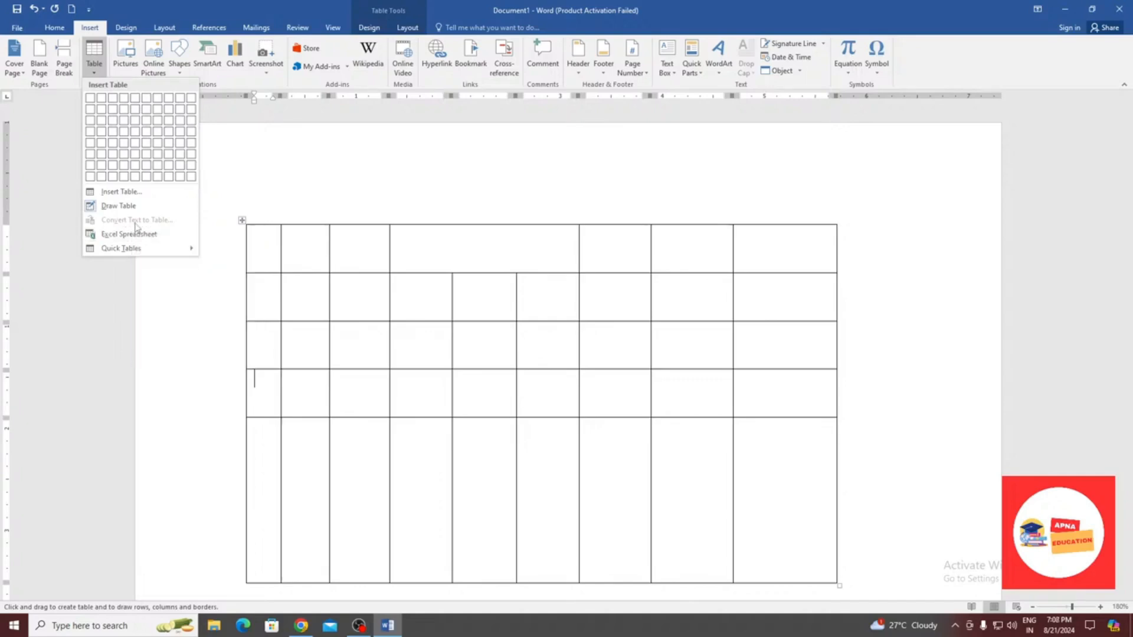
left_click(337, 155)
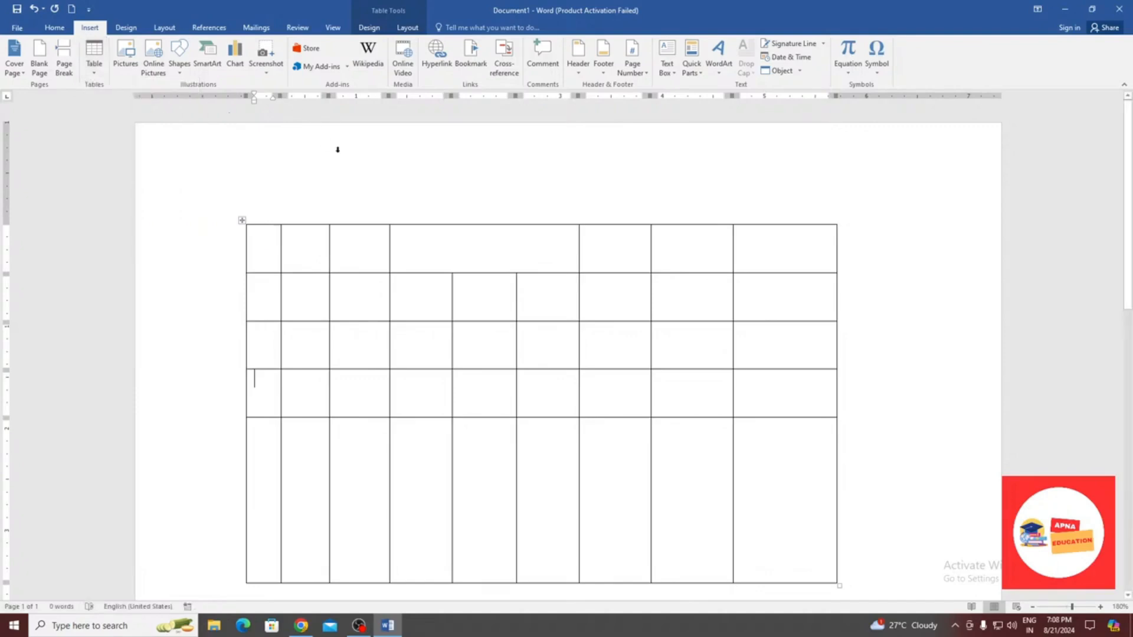
key("ctrl+a")
key("Delete")
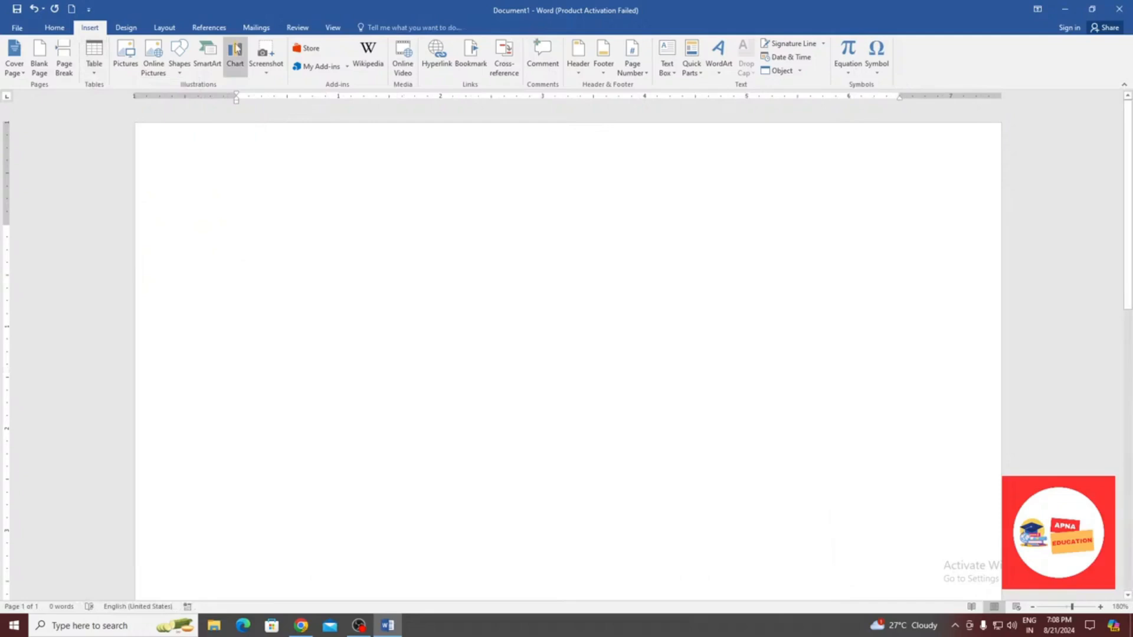
Enter the text "zfdfdfs" and convert it to a table with six columns, fixed column width Auto and text separated at paragraphs
type("zfdfdfs")
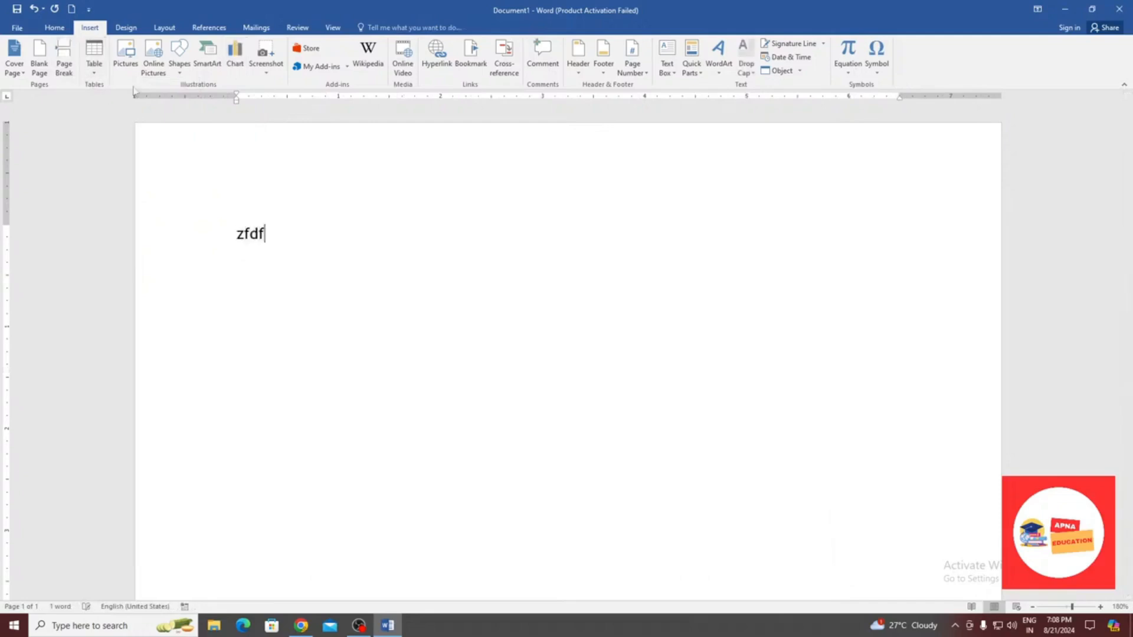
left_click(91, 65)
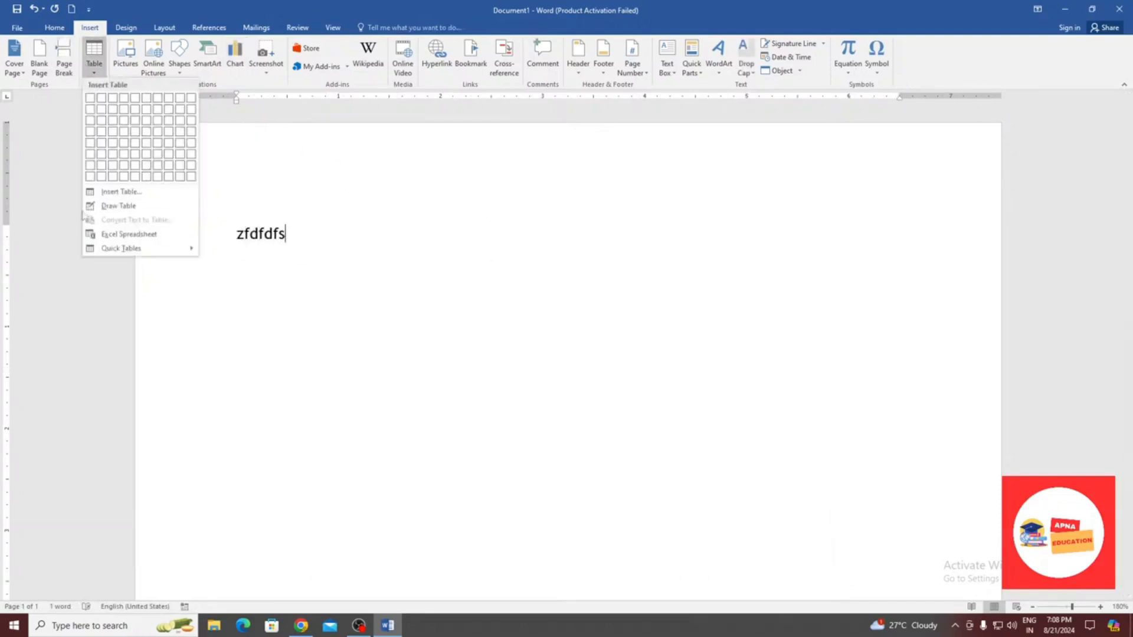
left_click(330, 243)
left_click_drag(289, 234, 220, 234)
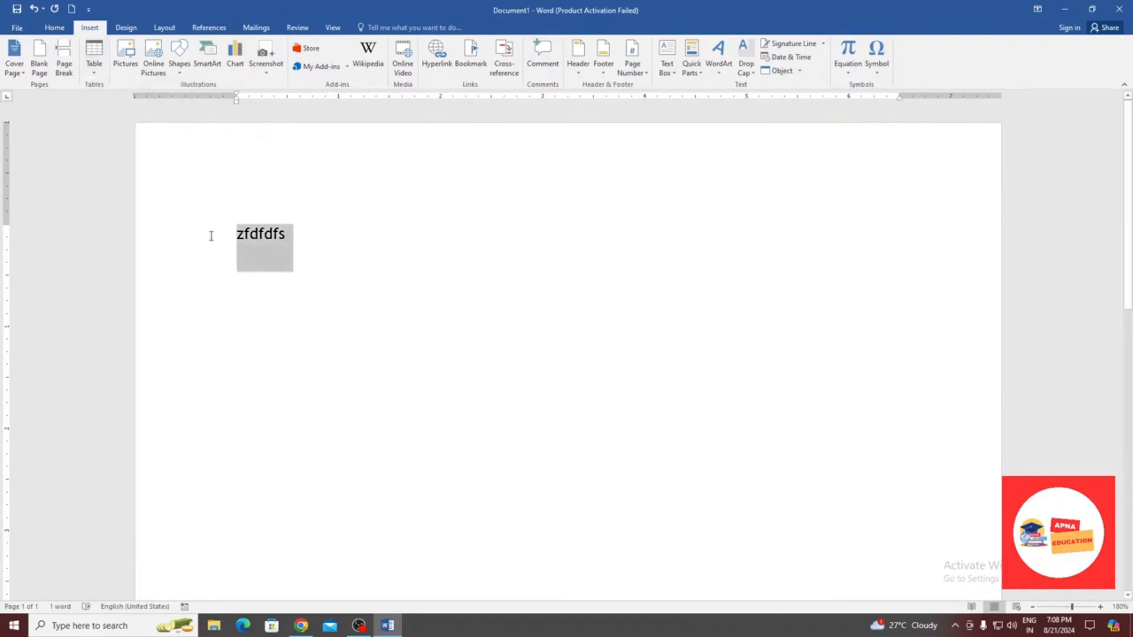
left_click(91, 62)
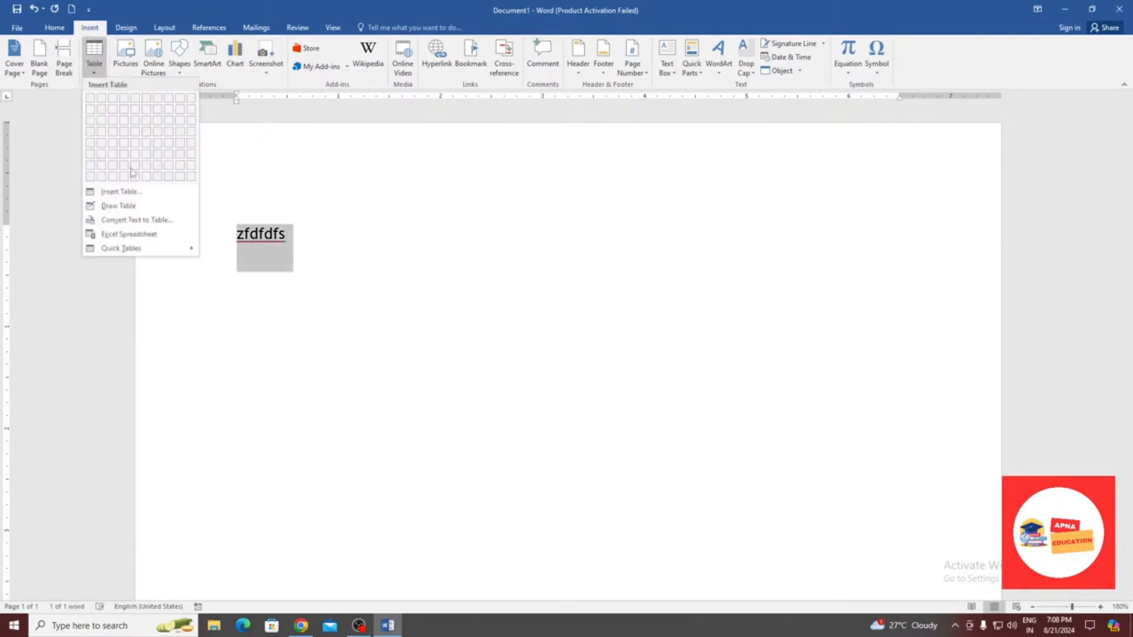
left_click(126, 220)
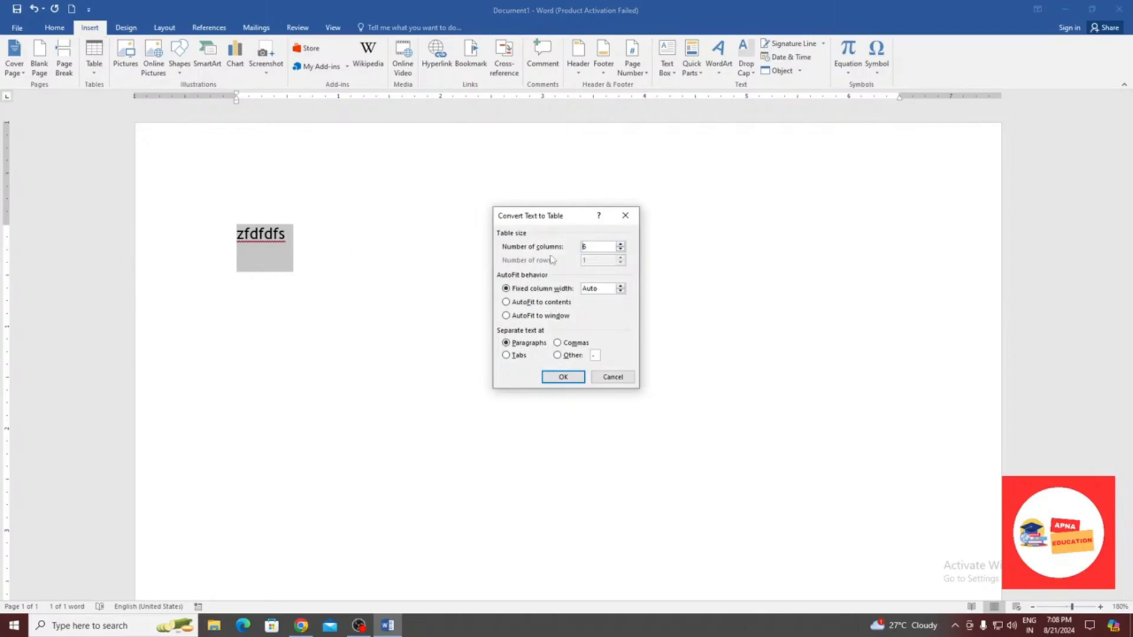
left_click(576, 377)
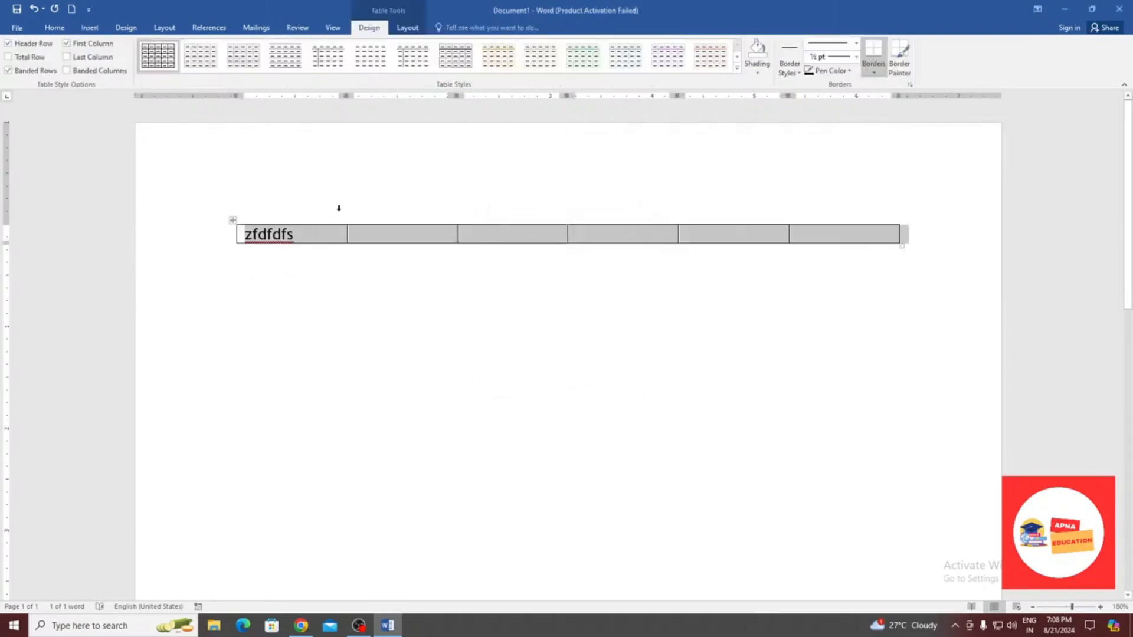
left_click(918, 271)
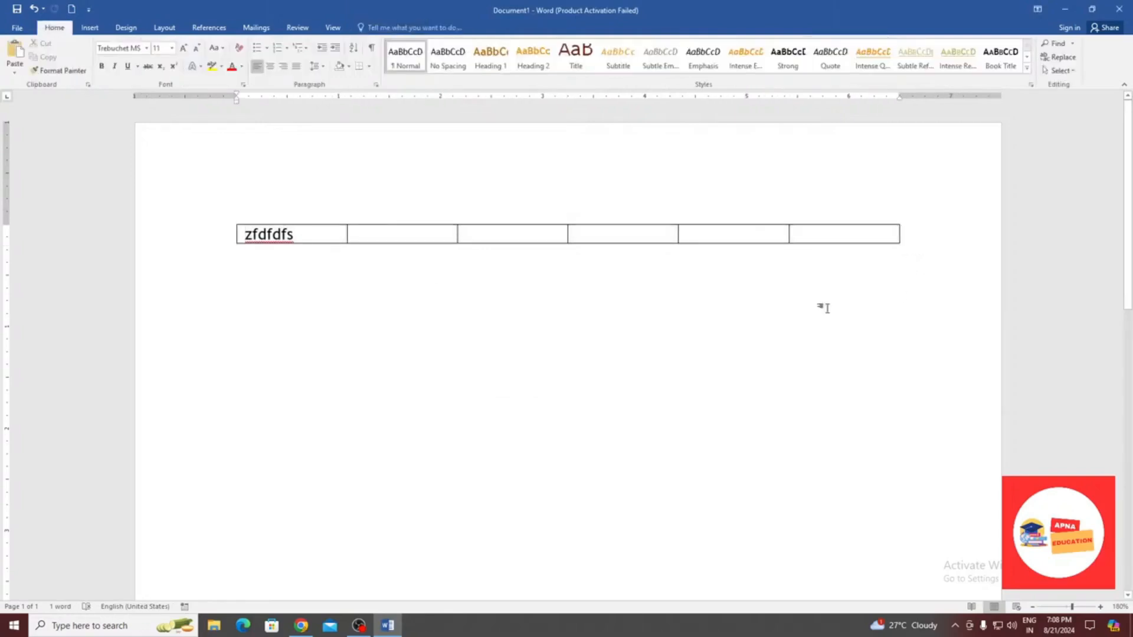
Delete the table converted from text, along with its contents
left_click(48, 236)
key("Delete")
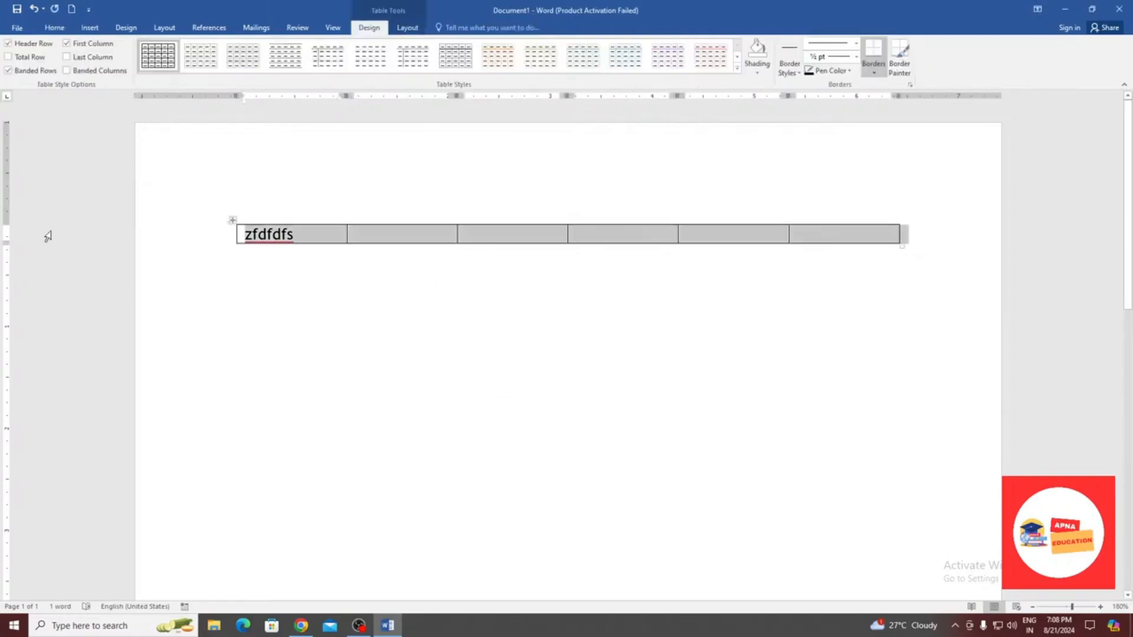
key("ctrl+a")
key("Delete")
Insert an embedded Excel spreadsheet into the empty document and dismiss the Office activation wizard
left_click(90, 27)
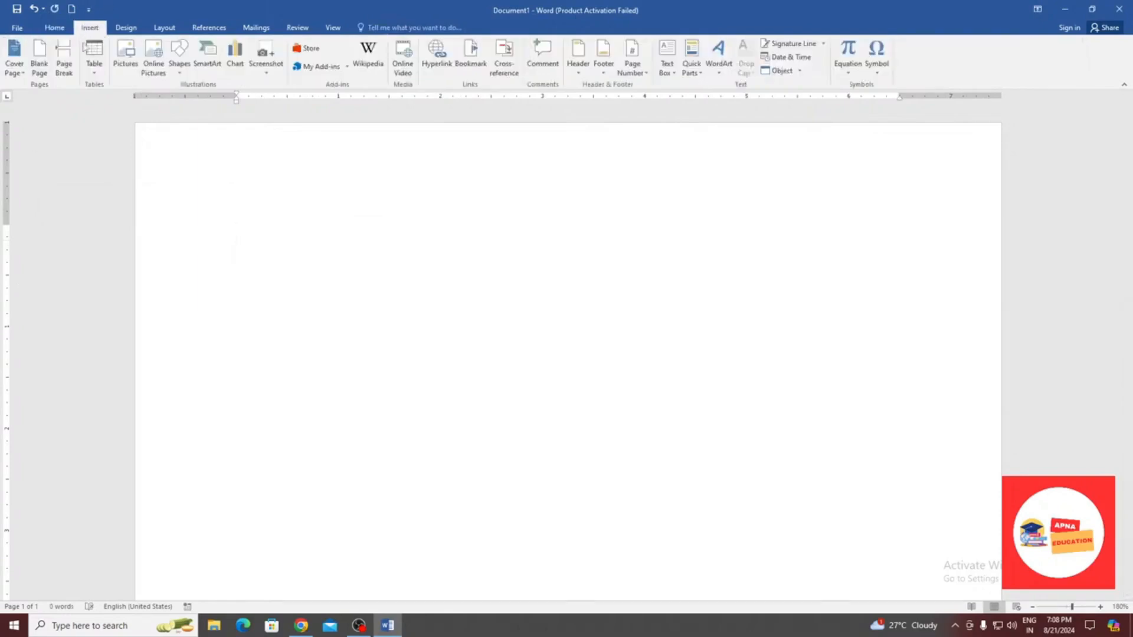
left_click(87, 67)
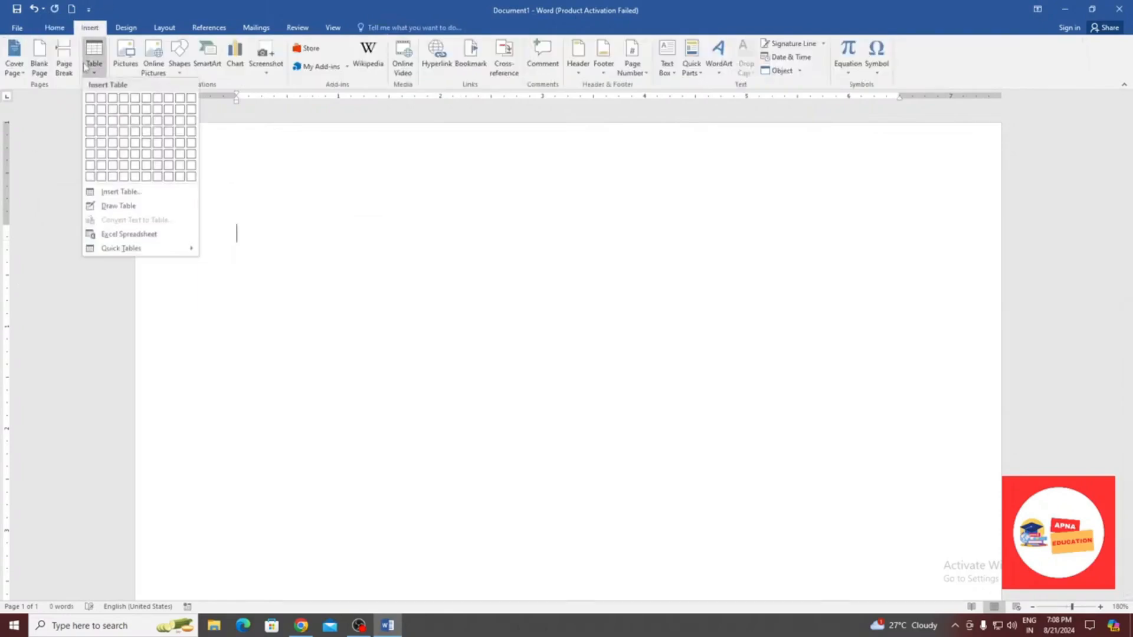
left_click(127, 236)
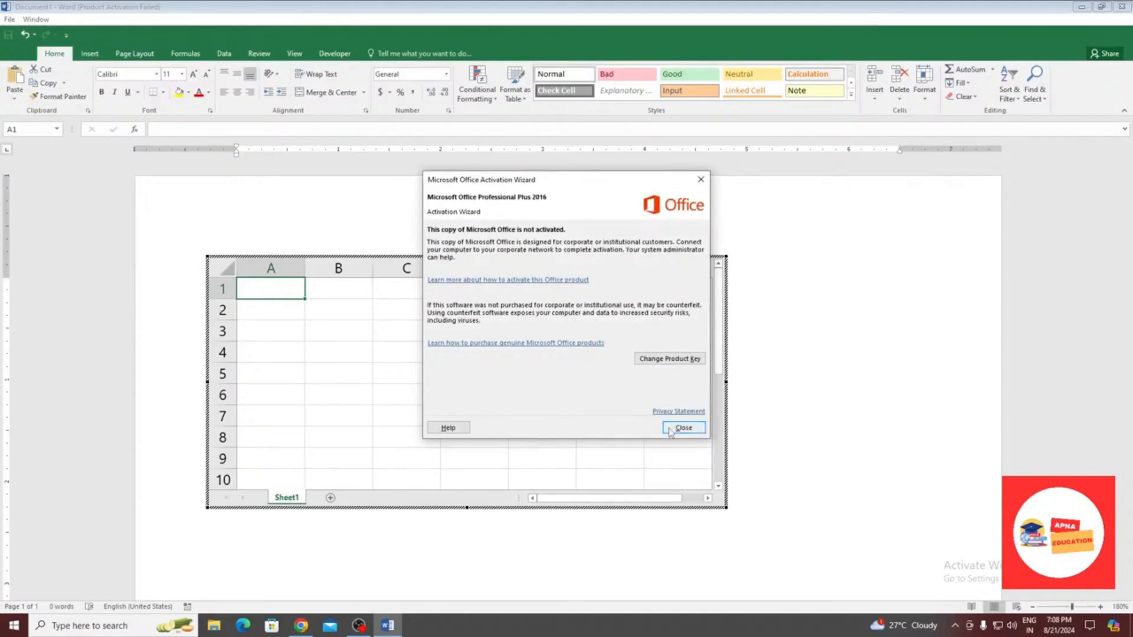
left_click(683, 429)
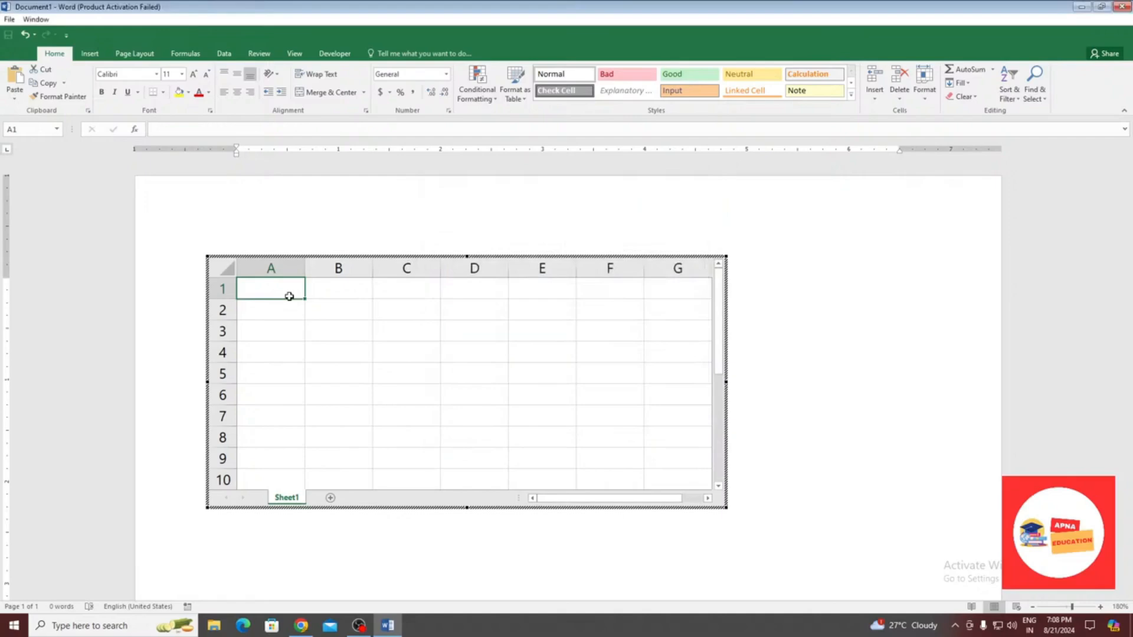
Enter the headers "roll no", "name", "maths" and "science" in cells A1 to D1 of the spreadsheet
type("sr.n")
key("BackSpace")
key("BackSpace")
key("BackSpace")
key("BackSpace")
type("roll no")
key("Tab")
type("name")
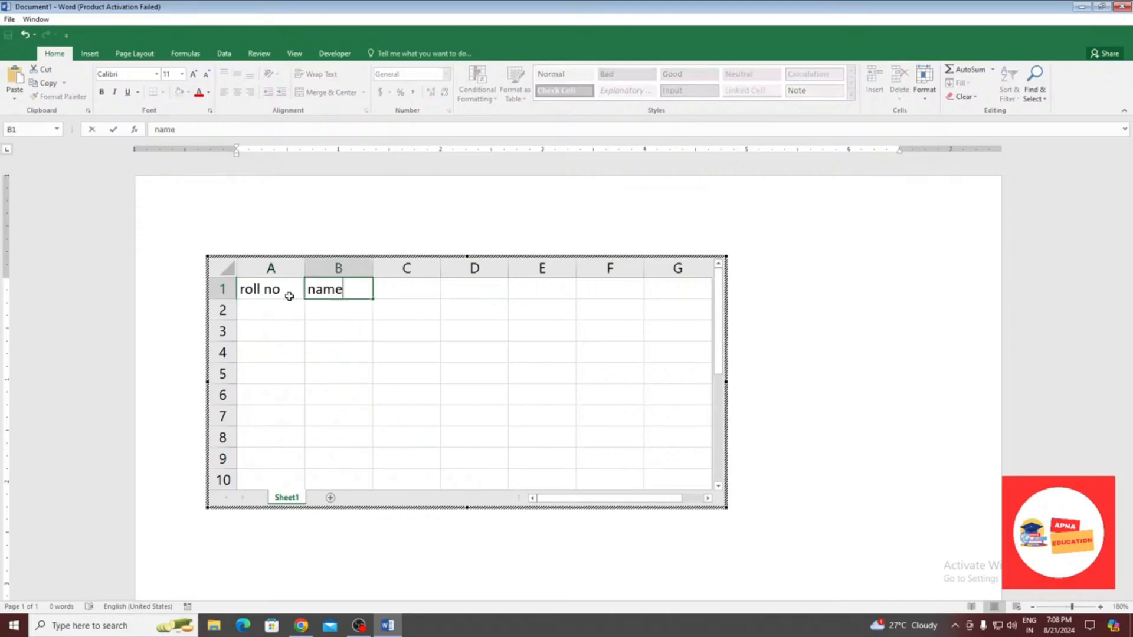
key("Tab")
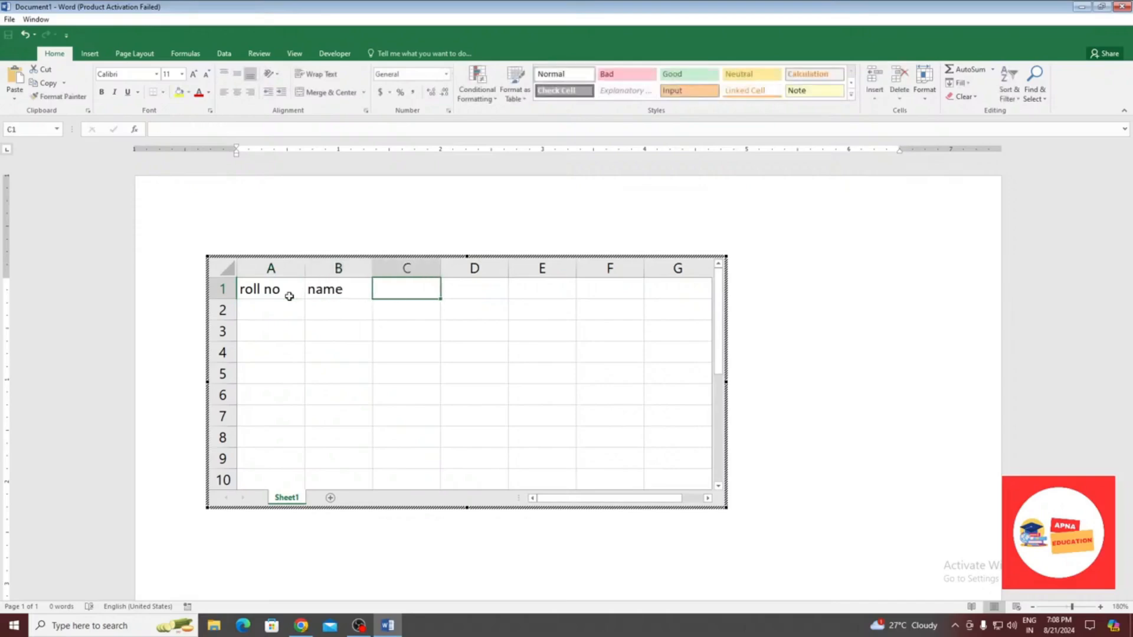
type("maths")
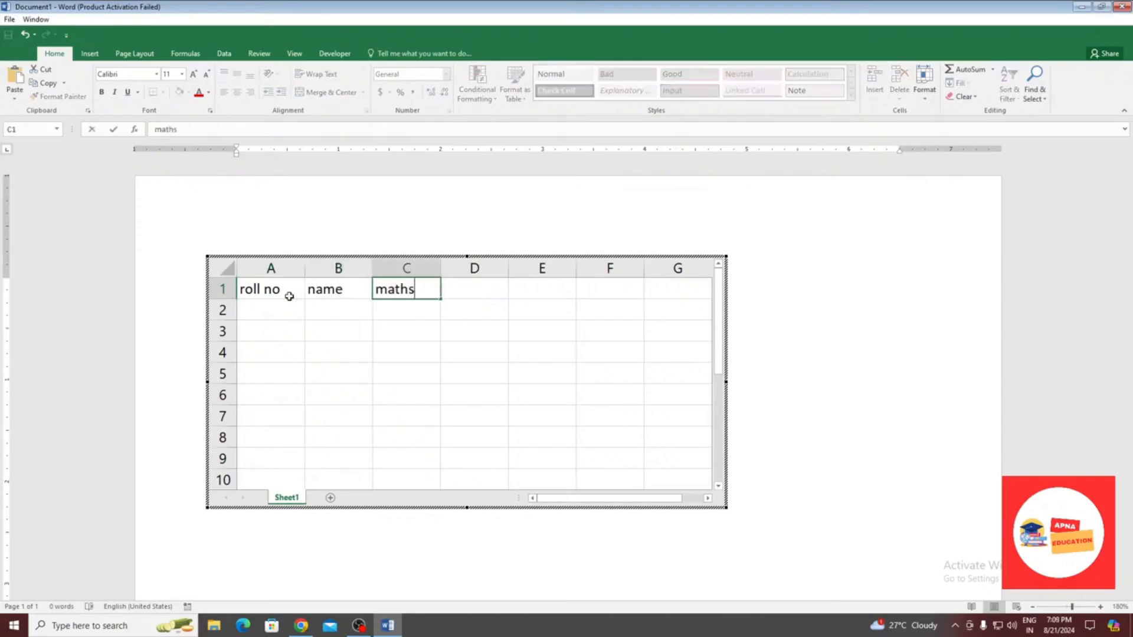
key("Tab")
type("sc")
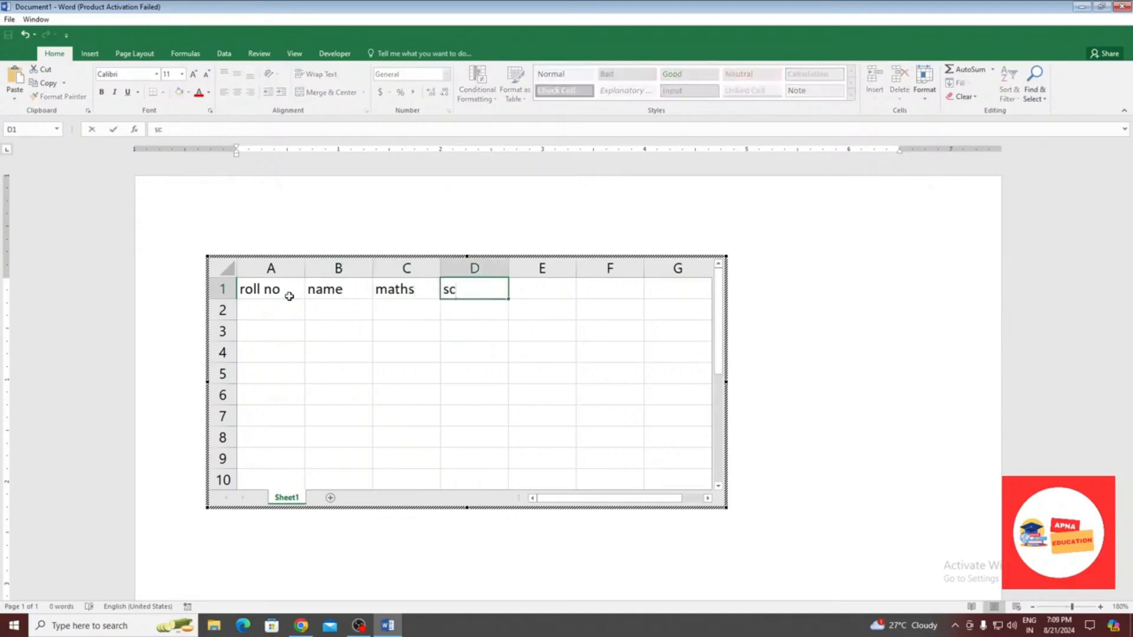
type("ience")
key("Return")
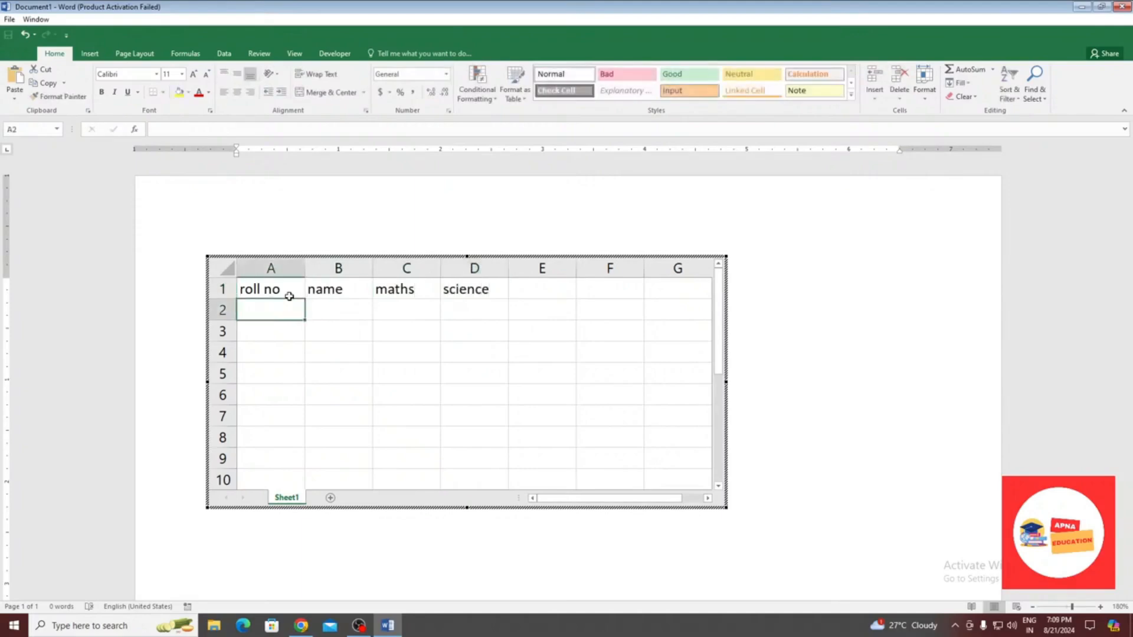
Fill the roll no column with 1, 2 and 3 in cells A2 to A4
type("1")
key("Return")
type("2")
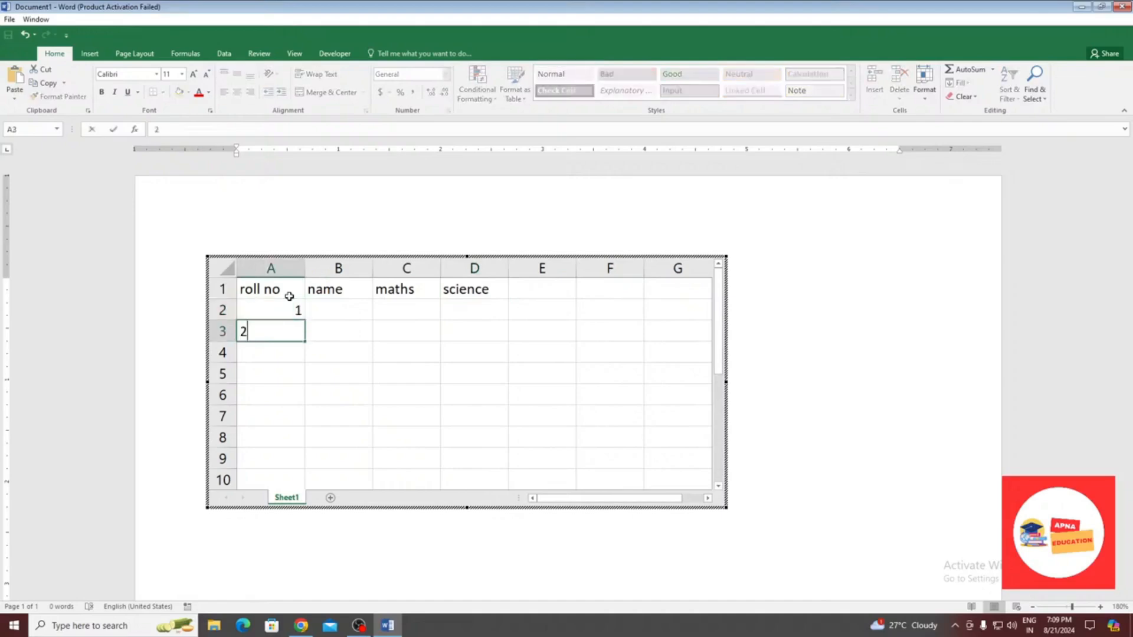
key("Return")
type("3")
key("Return")
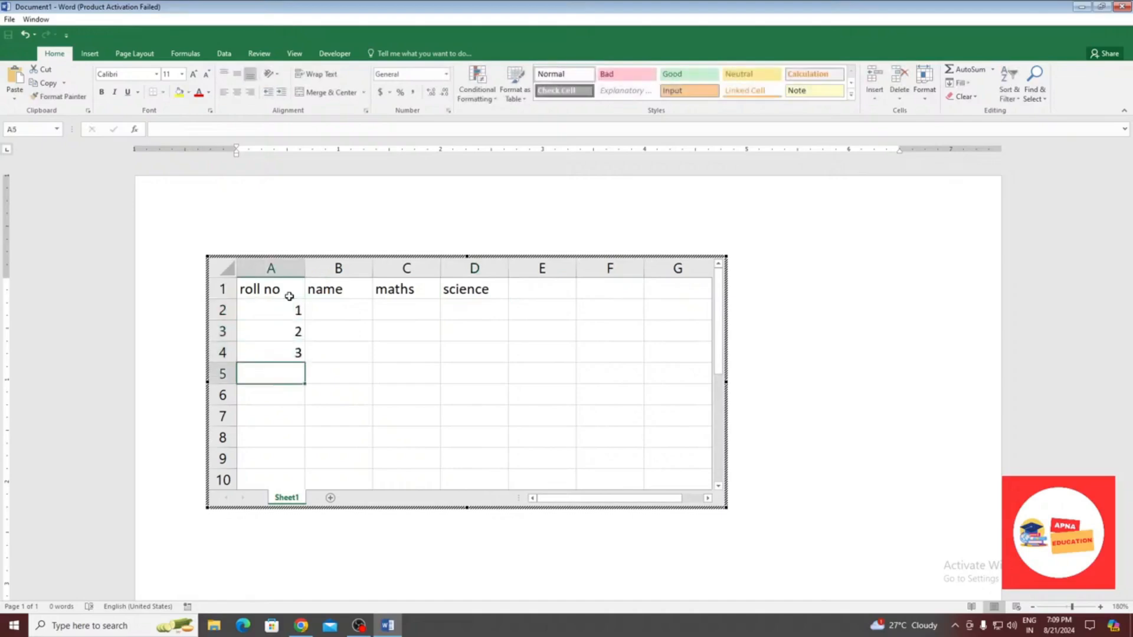
Fill the name column with the placeholder letters s, w and e in cells B2 to B4
left_click(357, 311)
type("s")
key("Return")
type("w")
key("Return")
type("e")
key("Return")
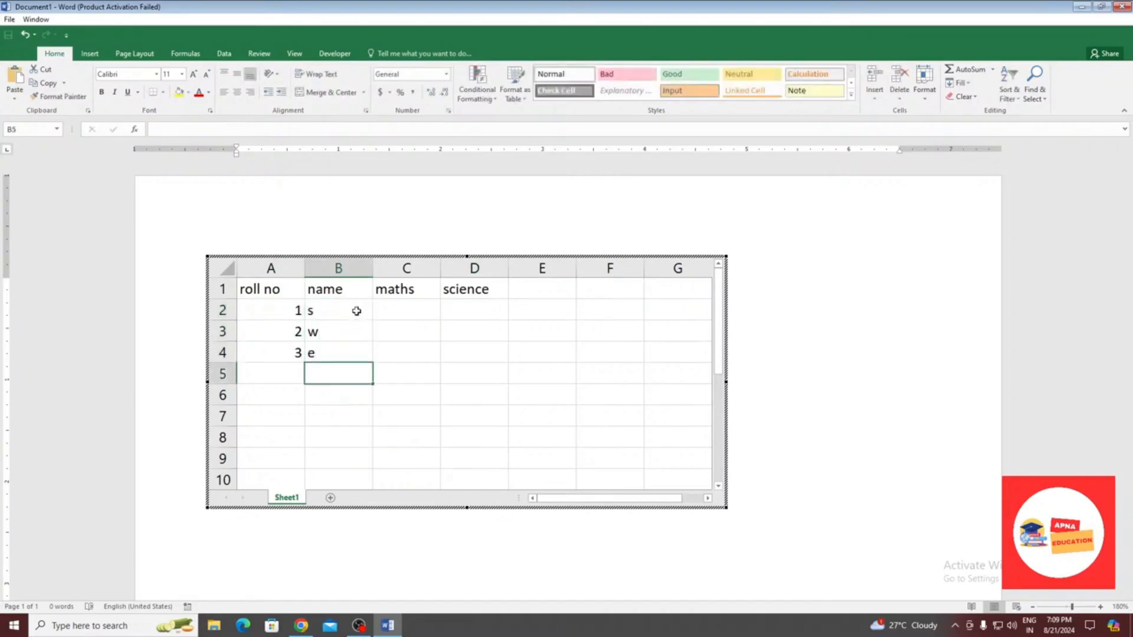
Enter the maths marks 52, 63 and 65 in cells C2 to C4
left_click(412, 305)
type("52")
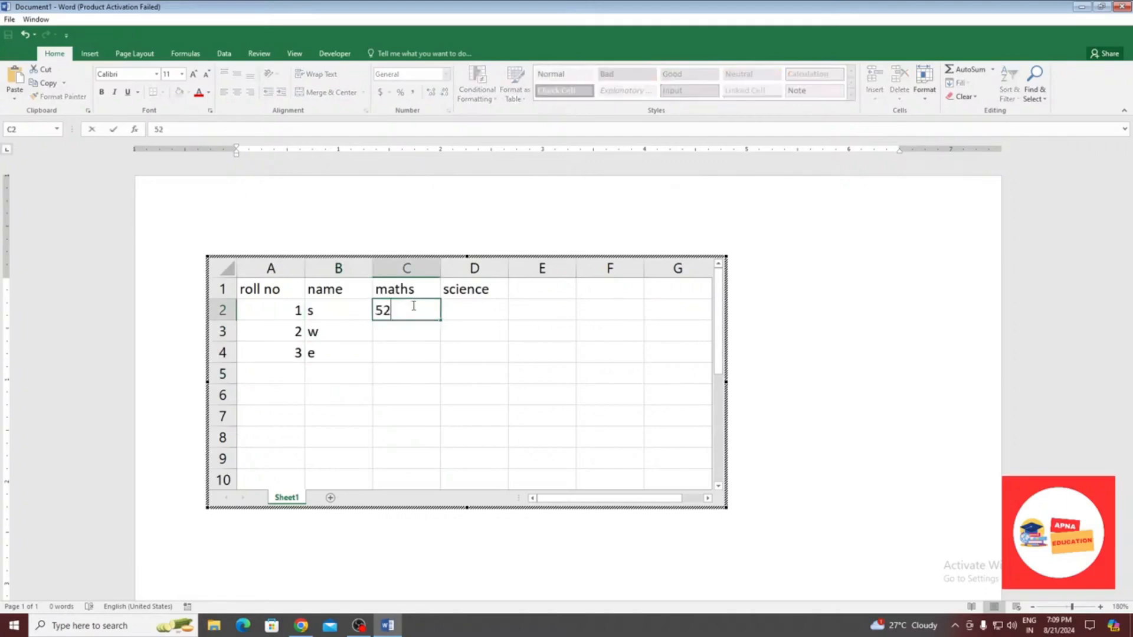
key("Return")
type("63")
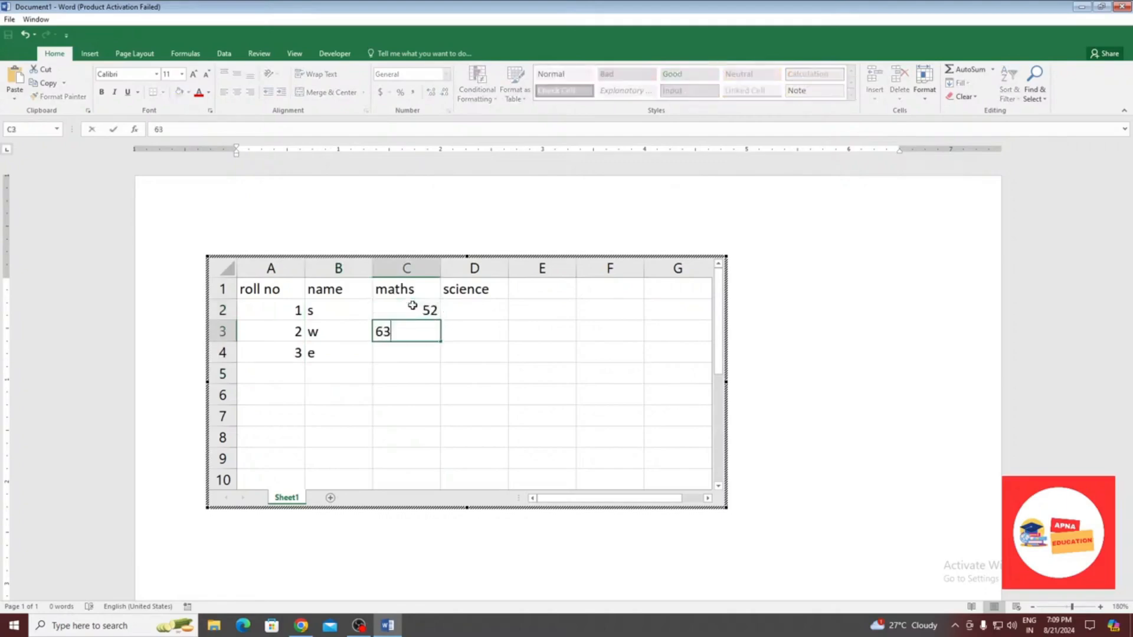
key("Return")
type("65")
key("Return")
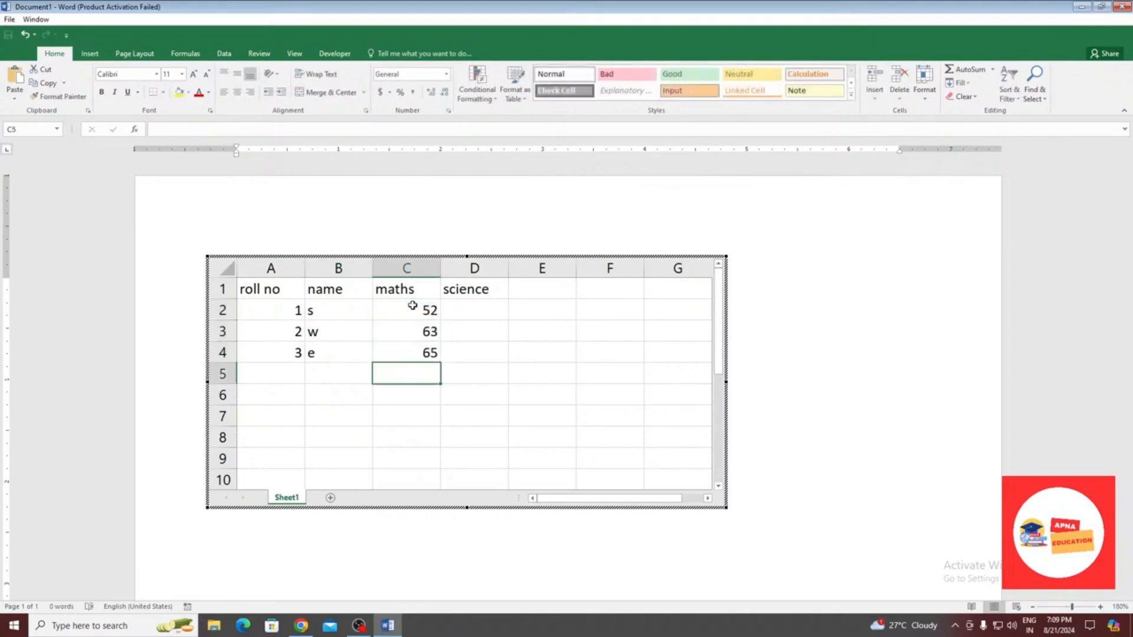
Enter the science marks 52, 63 and 63 in cells D2 to D4 and return to the document
key("Right")
key("Up")
key("Up")
key("Up")
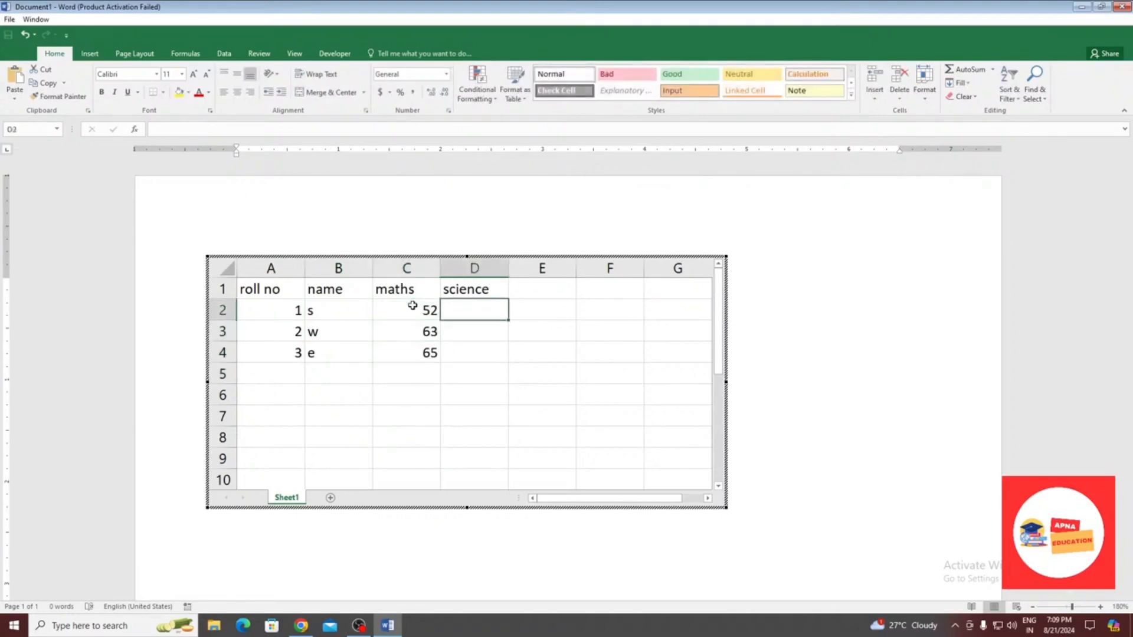
type("52")
key("Return")
type("63")
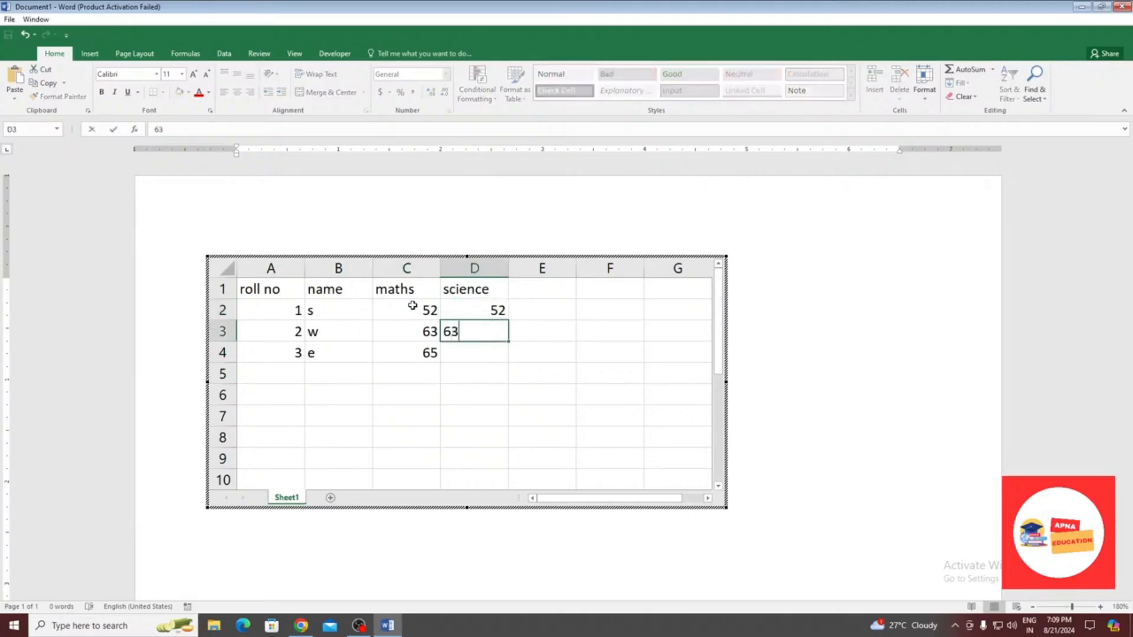
key("Return")
type("63")
key("Return")
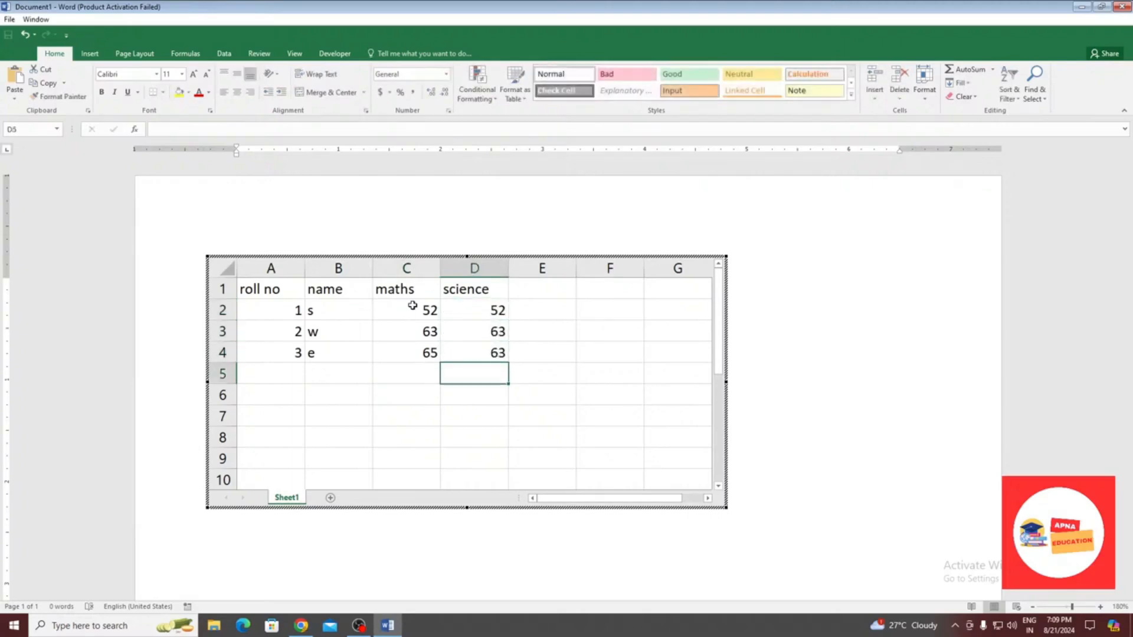
left_click(809, 290)
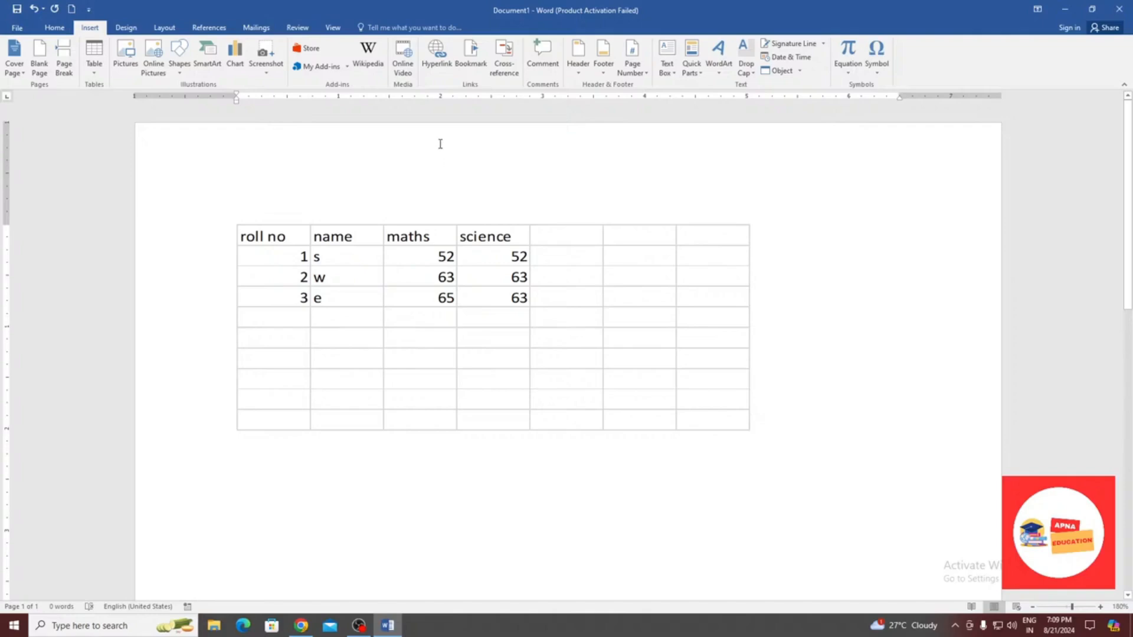
Reopen the embedded spreadsheet and enter a SUM formula over C2:D2 in cell E2
double_click(527, 260)
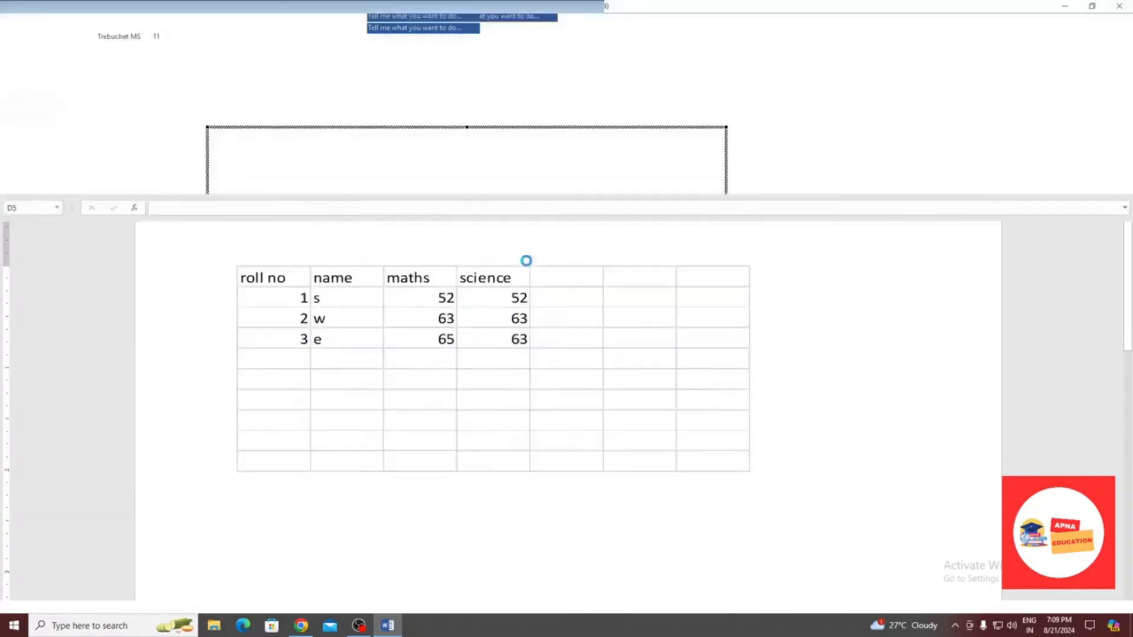
left_click(551, 299)
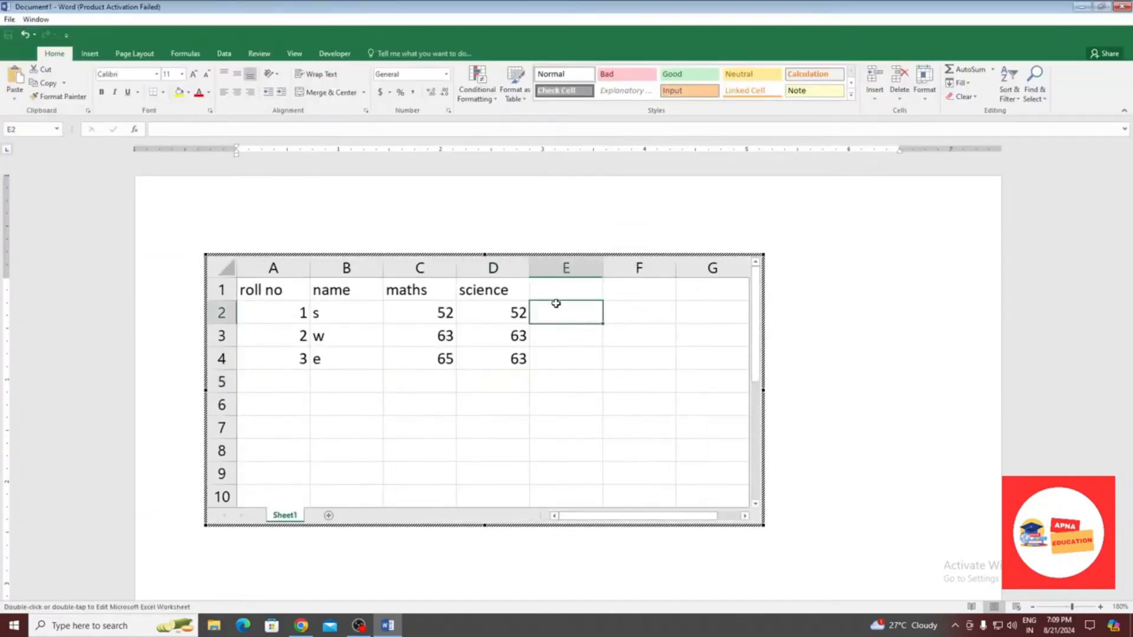
type("=r")
key("Escape")
key("Return")
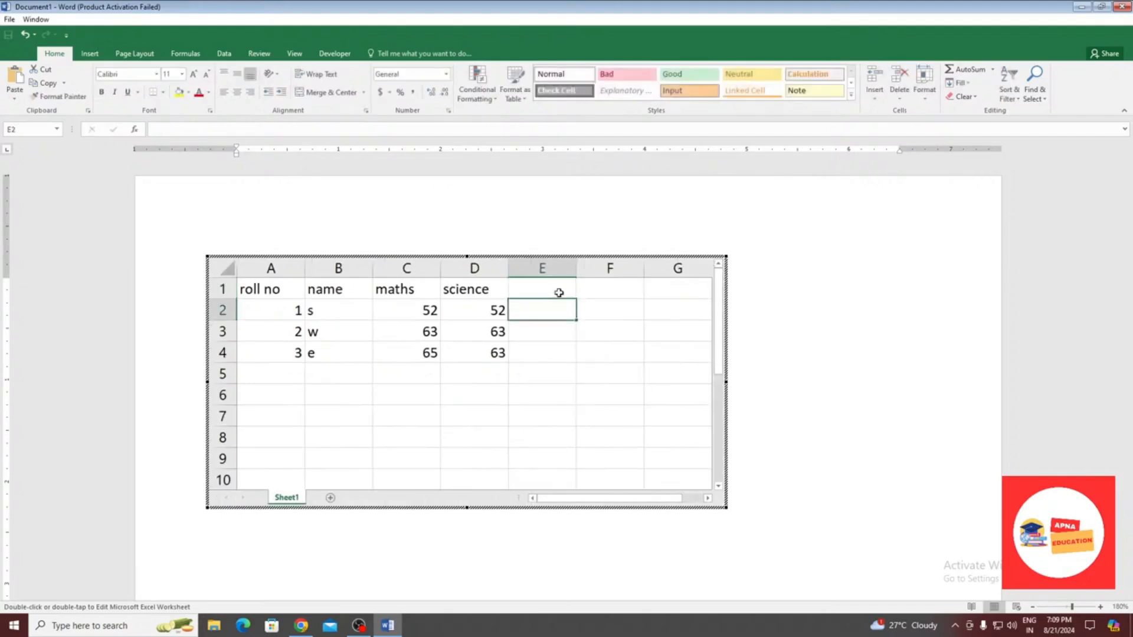
type("=sum(")
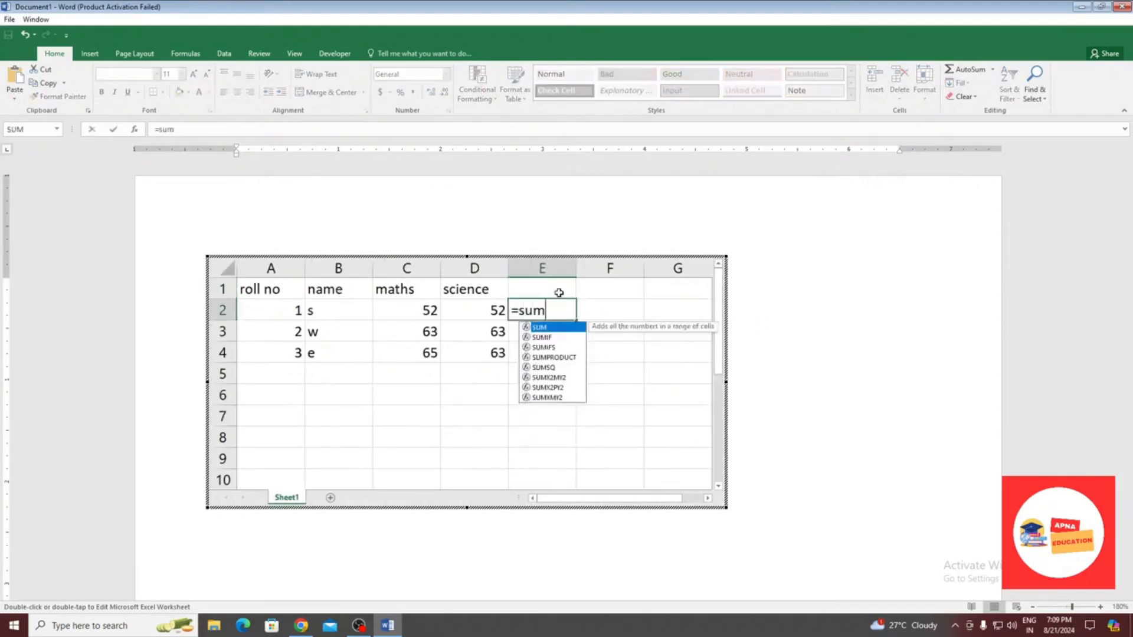
key("Left")
key("Left")
key("Left")
key("Left")
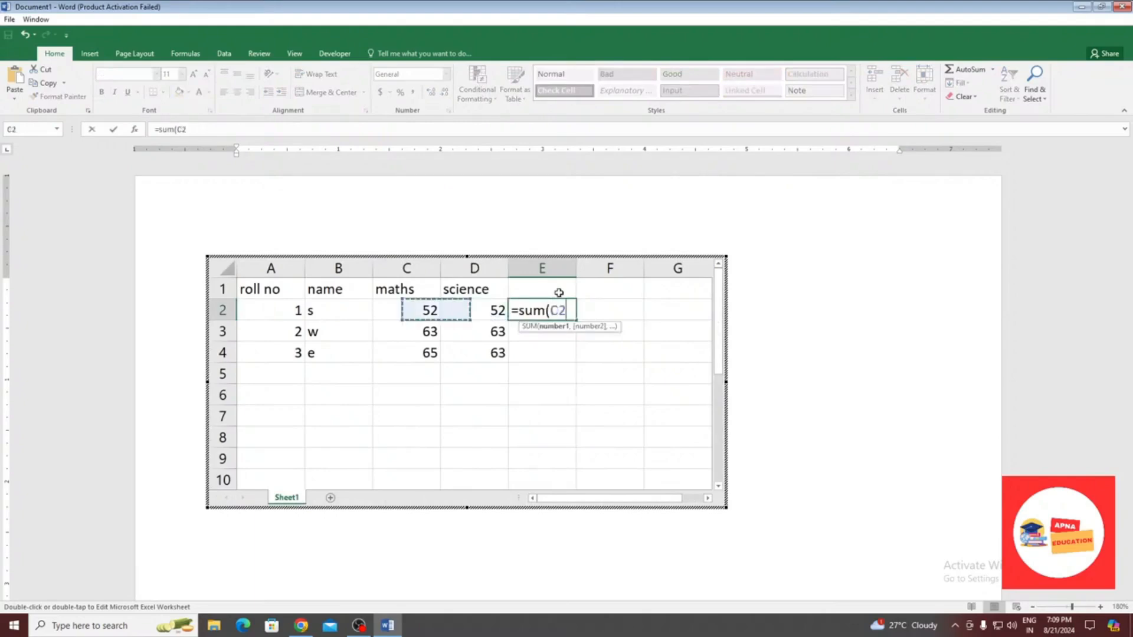
key("Right")
key("Right")
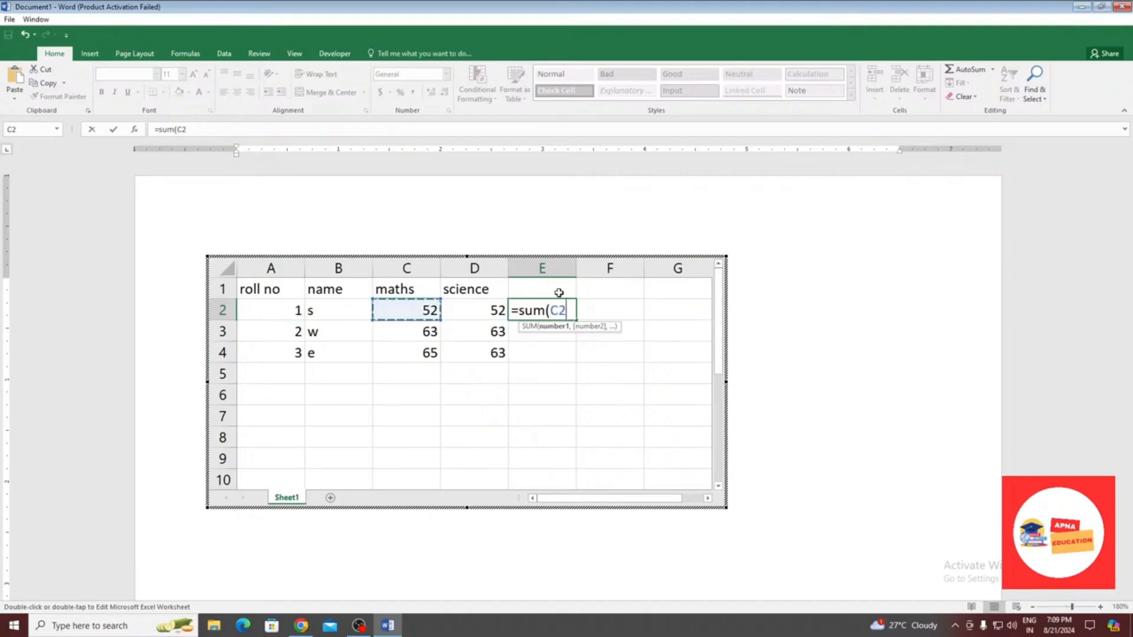
key("shift+Right")
key("Return")
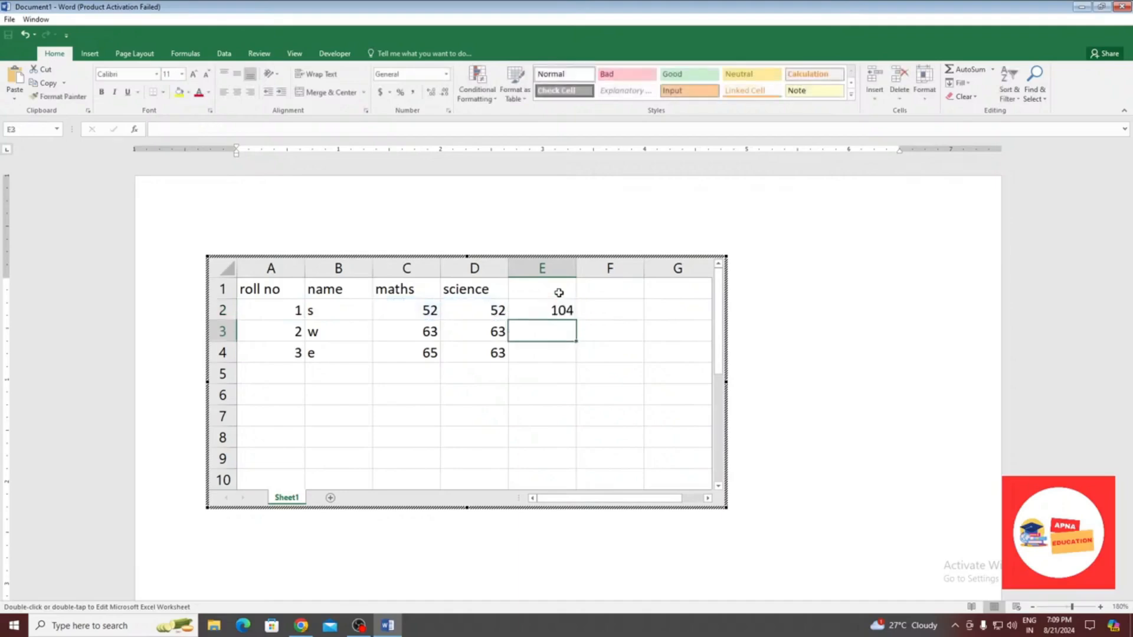
Fill the E2 sum formula down to E4 and return to the document
left_click(562, 298)
left_click_drag(576, 319, 567, 362)
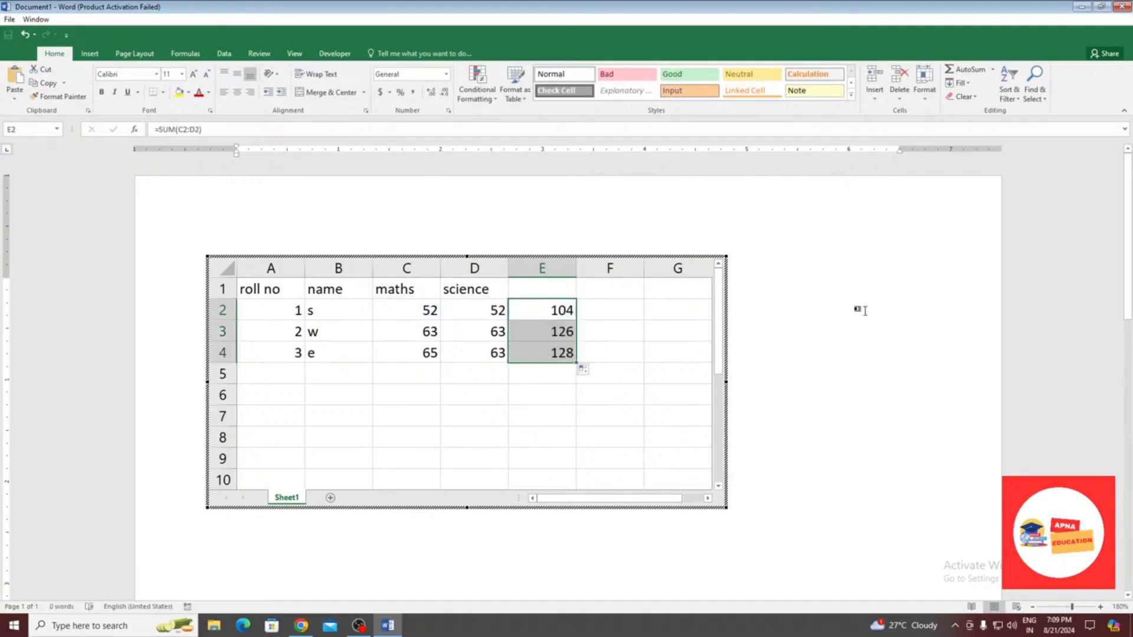
left_click(864, 311)
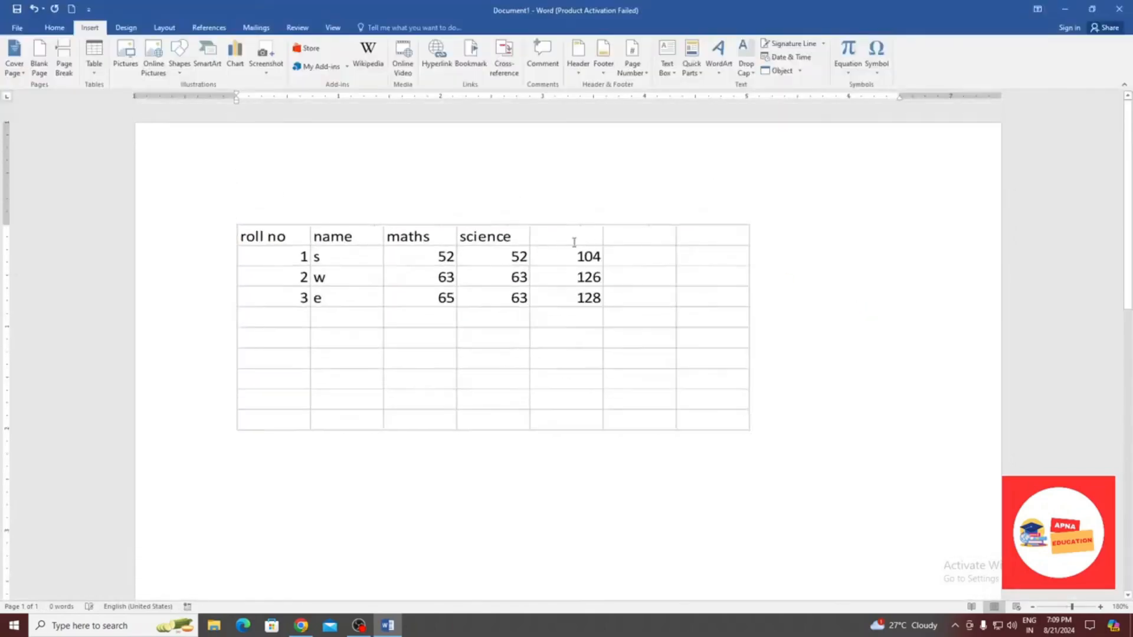
Reopen the embedded spreadsheet, enter the heading total in cell E1, and return to the document
double_click(580, 255)
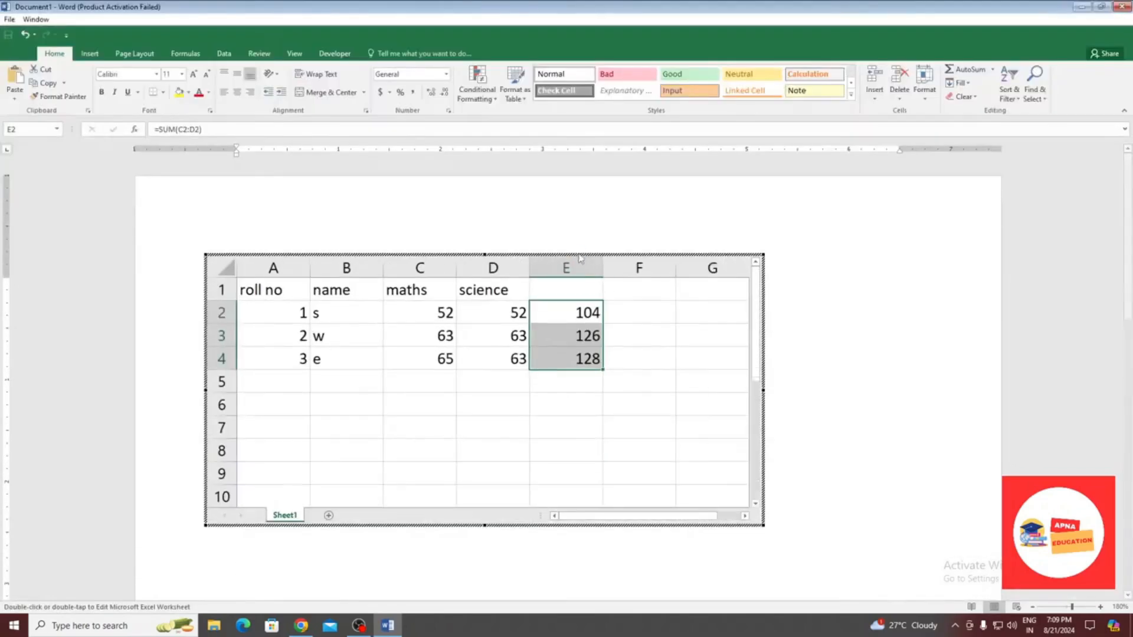
left_click(568, 292)
type("sum")
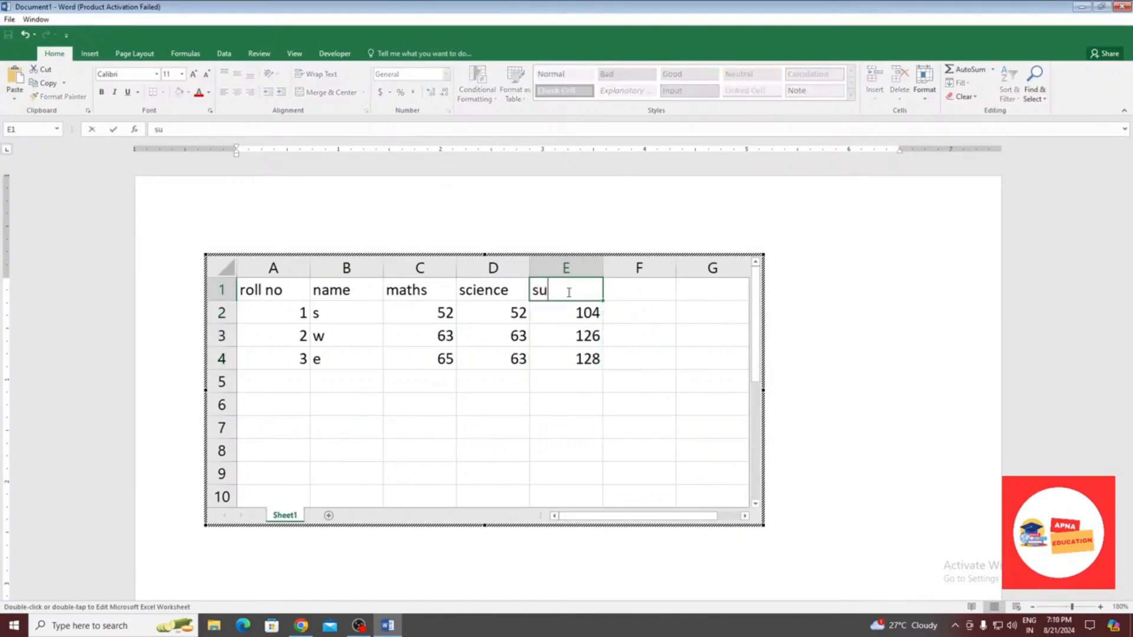
key("BackSpace")
key("BackSpace")
key("BackSpace")
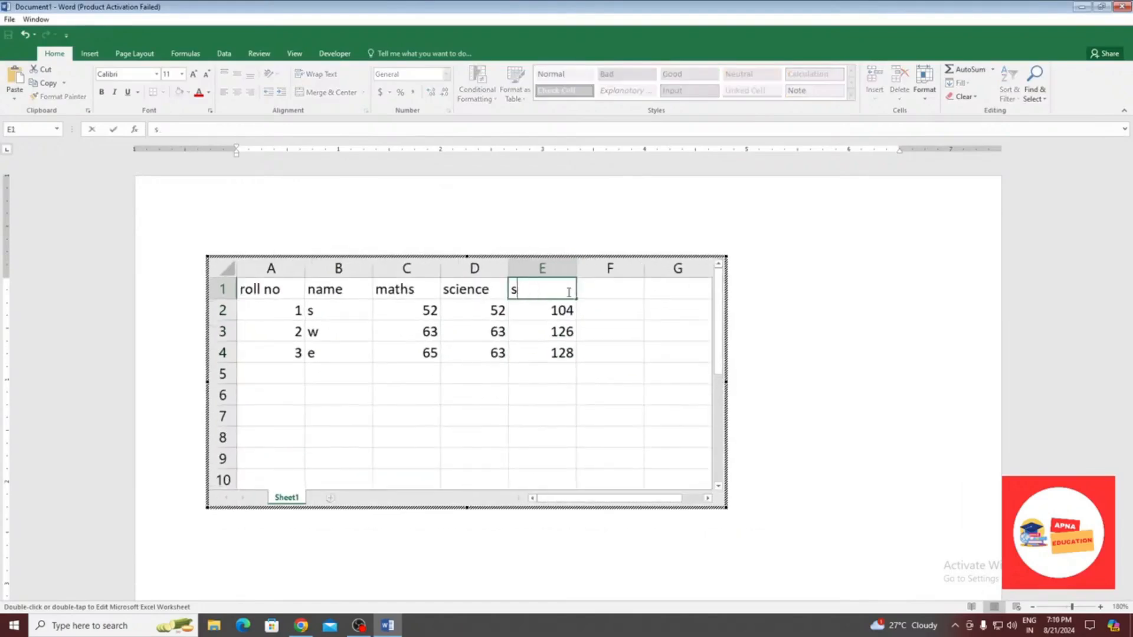
type("total")
key("Return")
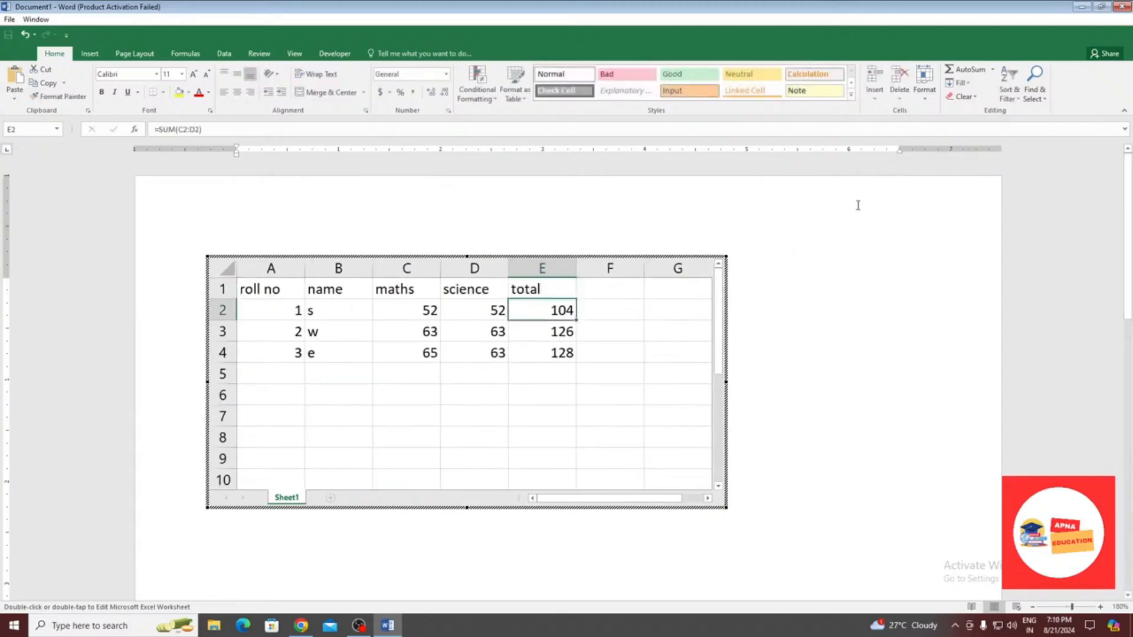
left_click(858, 205)
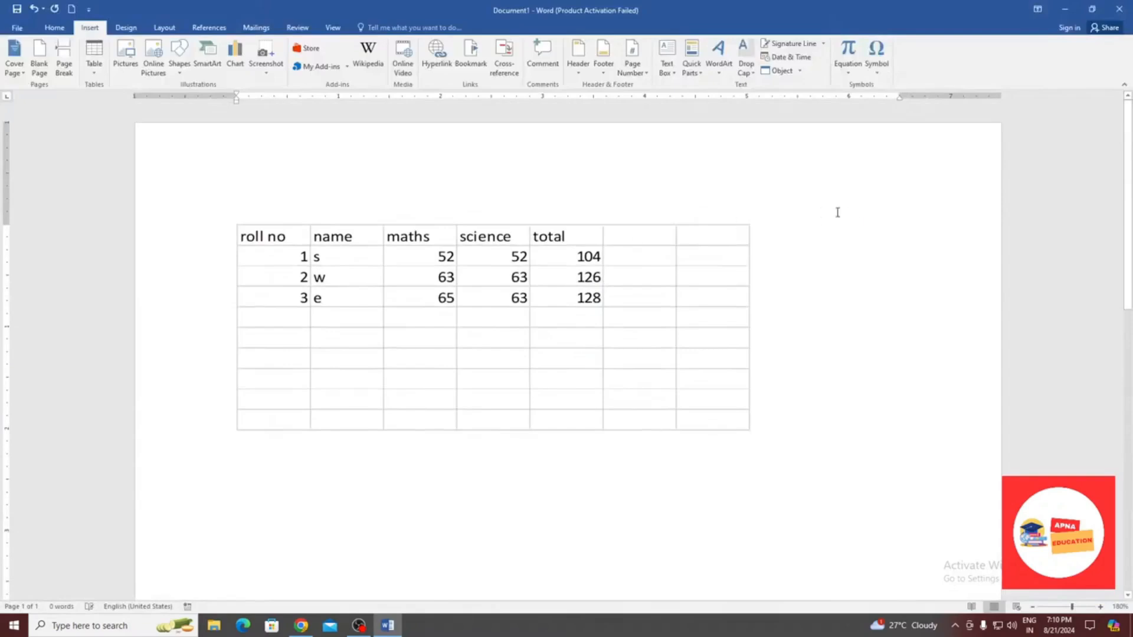
Add four blank lines below the embedded spreadsheet
left_click(94, 56)
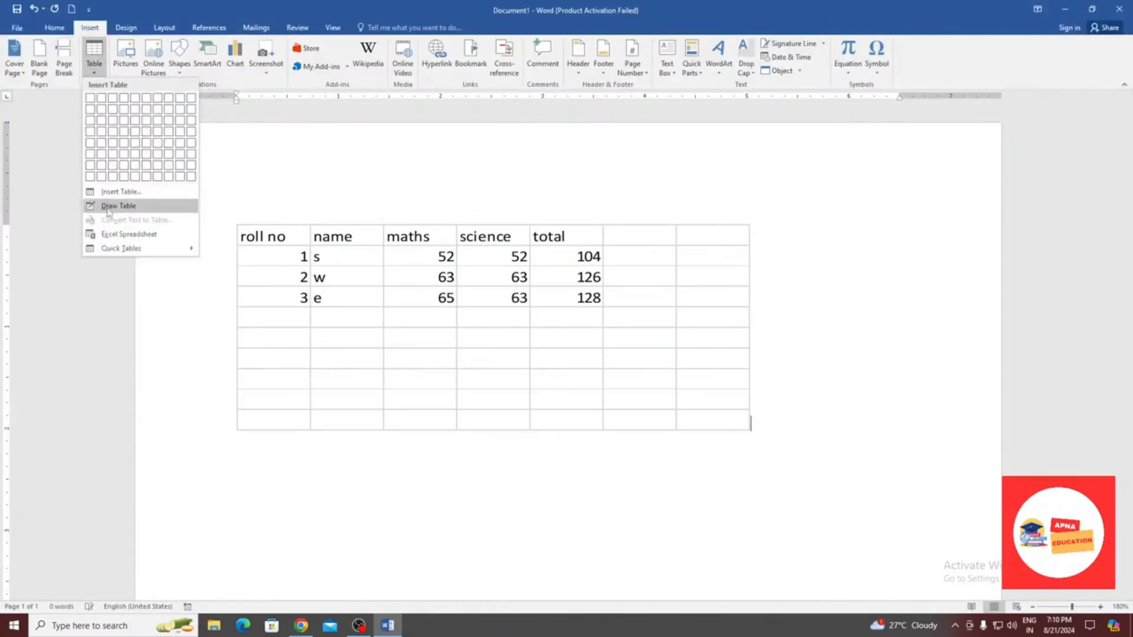
left_click(909, 357)
key("Return")
key("Return")
key("Return")
key("Return")
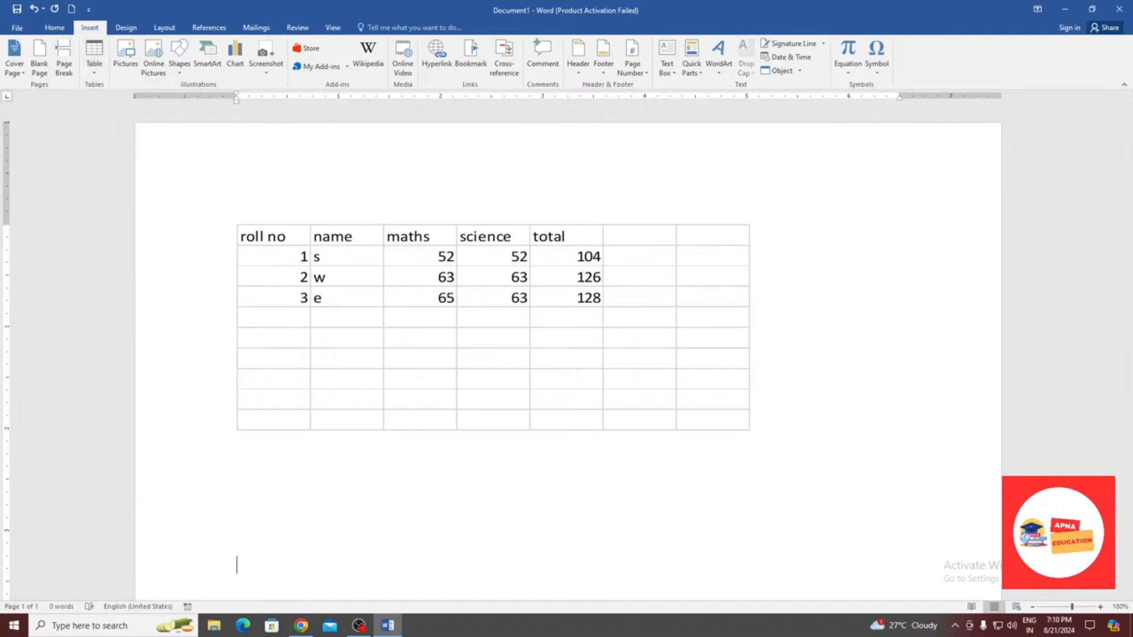
Insert the built-in Tabular List quick table below the embedded spreadsheet
left_click(93, 54)
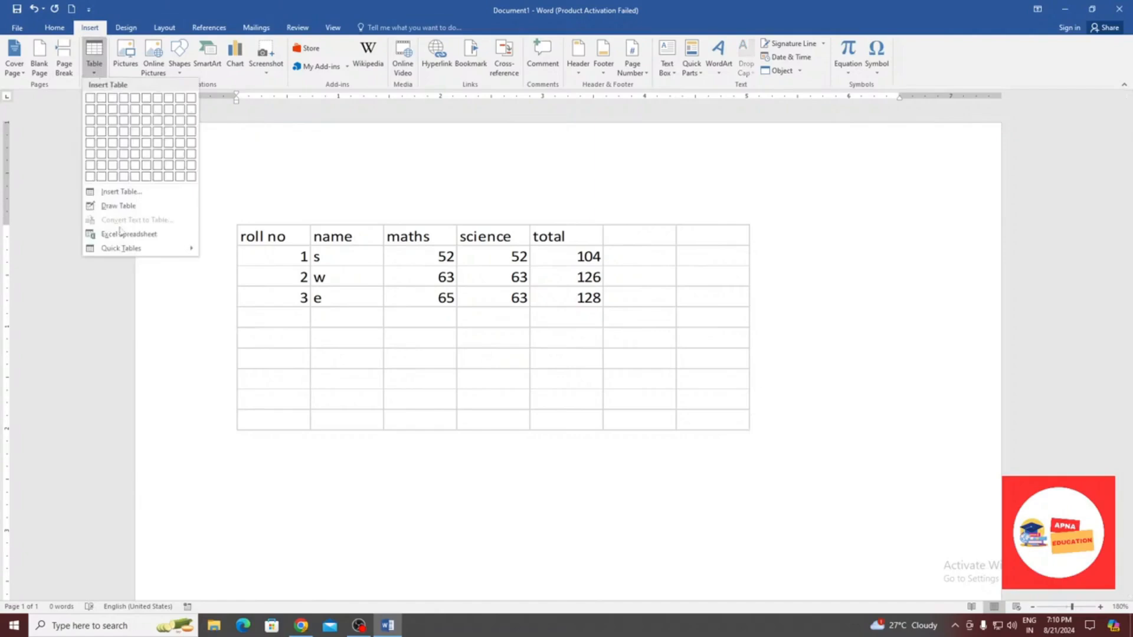
mouse_move(119, 249)
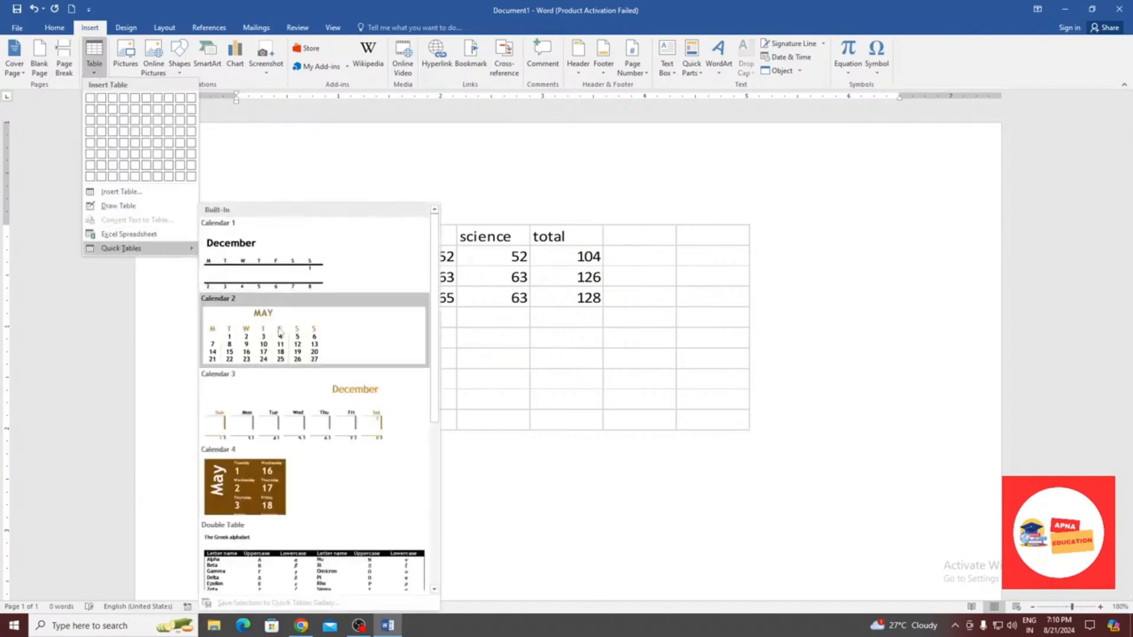
scroll(279, 330, "down", 4)
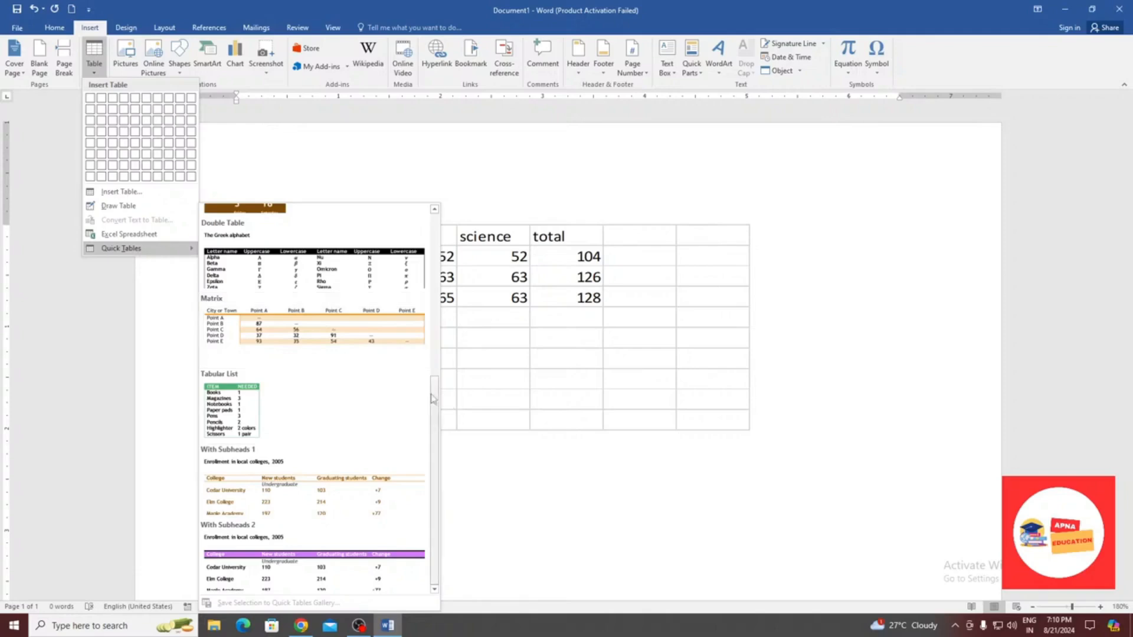
left_click_drag(436, 416, 453, 357)
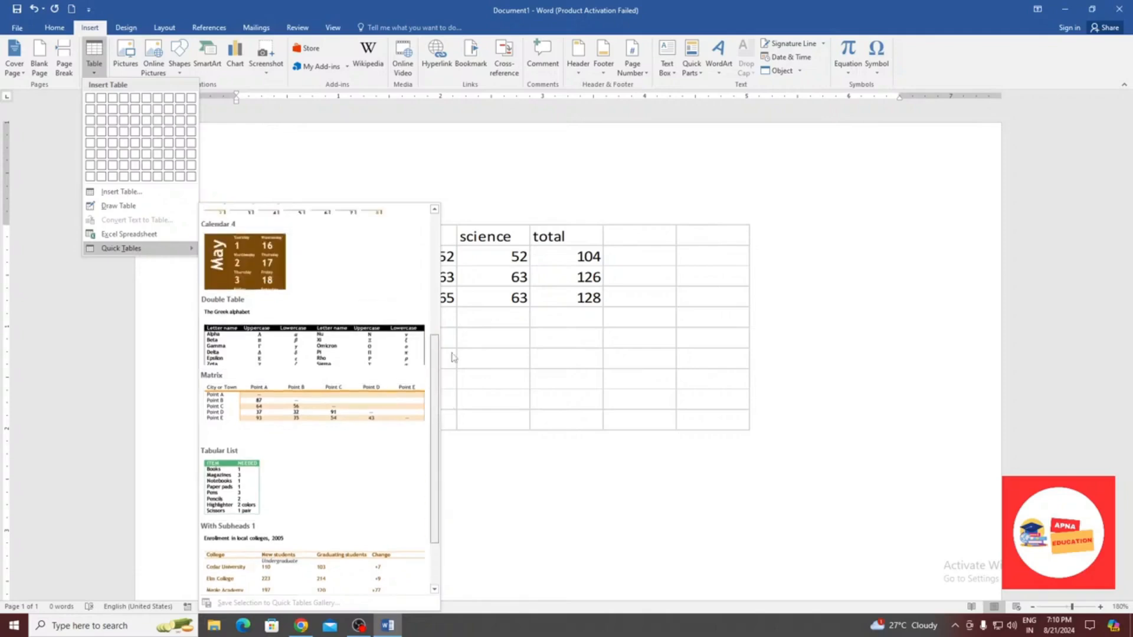
left_click(243, 475)
scroll(329, 429, "down", 5)
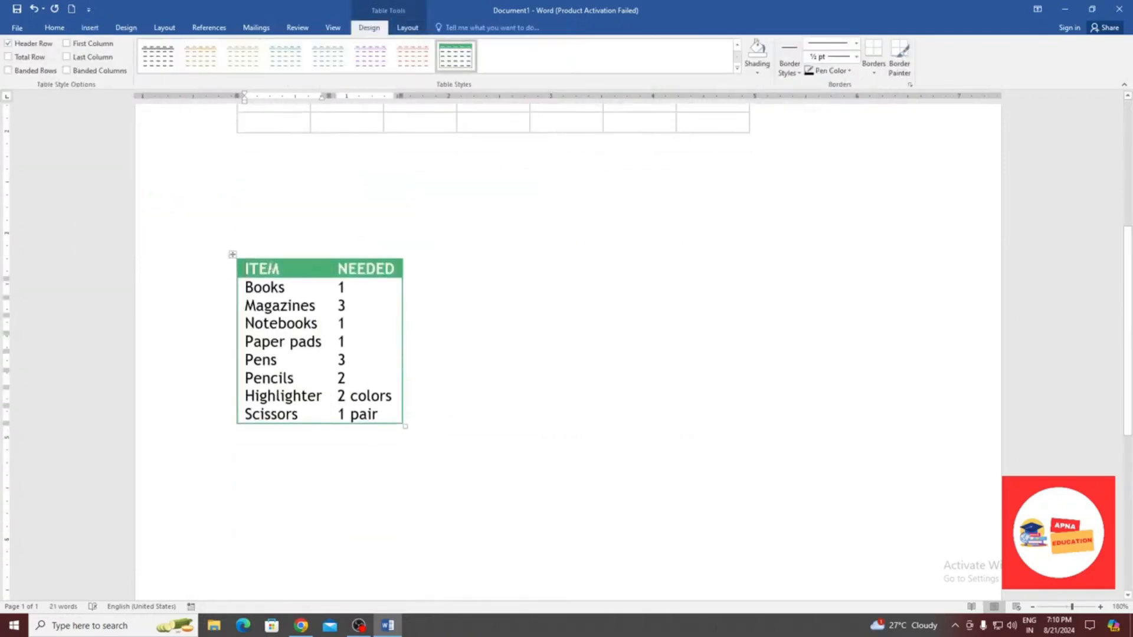
Replace the ITEM heading of the quick table with stationery and leave the table
double_click(276, 269)
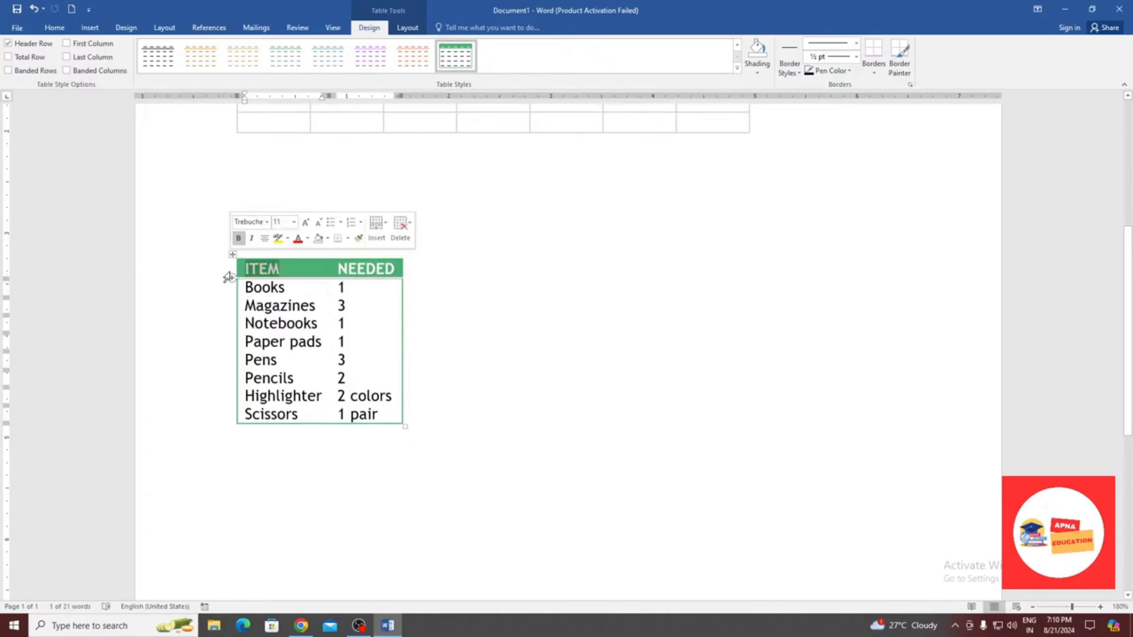
type("stationery")
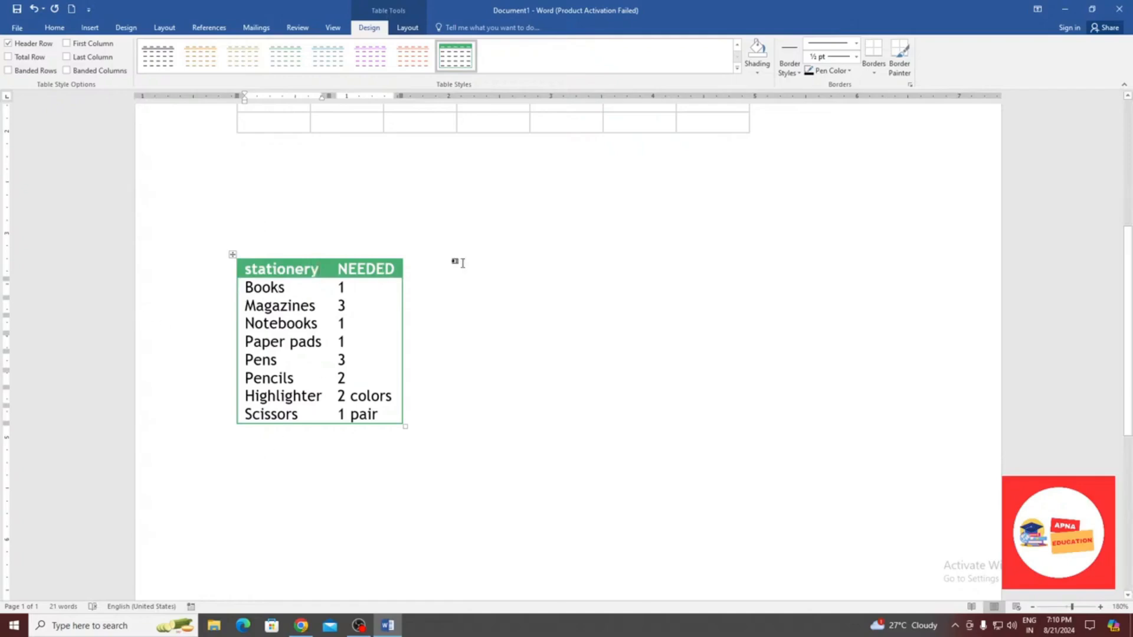
left_click(534, 256)
left_click(456, 253)
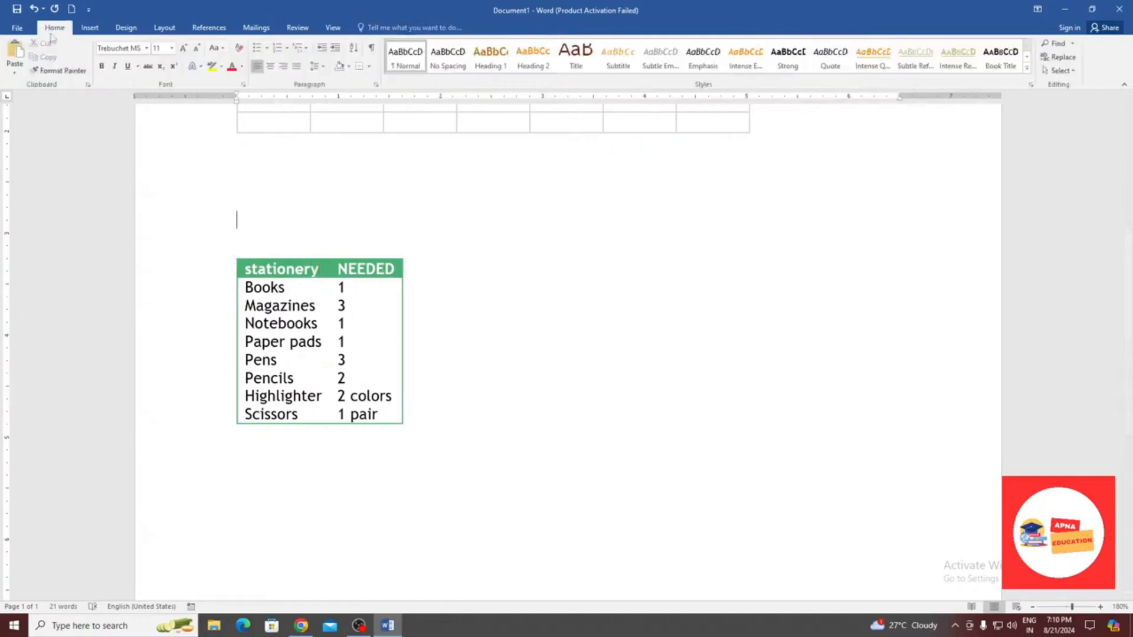
Add a page break below the stationery table to start a new page
left_click(90, 27)
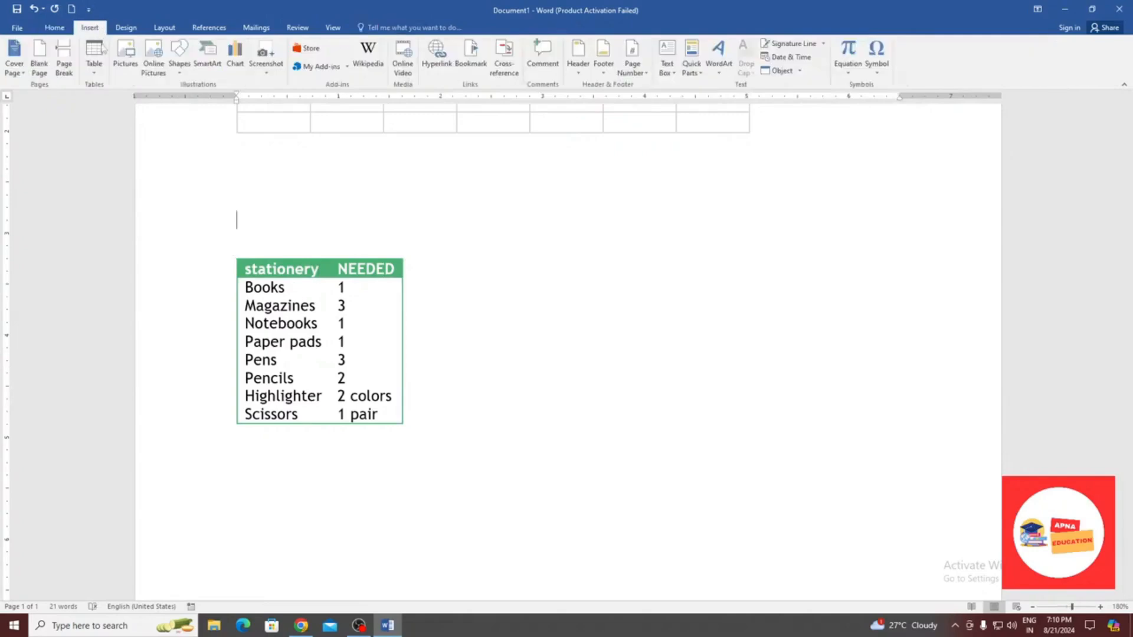
left_click(473, 407)
scroll(559, 349, "up", 5)
scroll(513, 392, "down", 8)
scroll(270, 294, "down", 4)
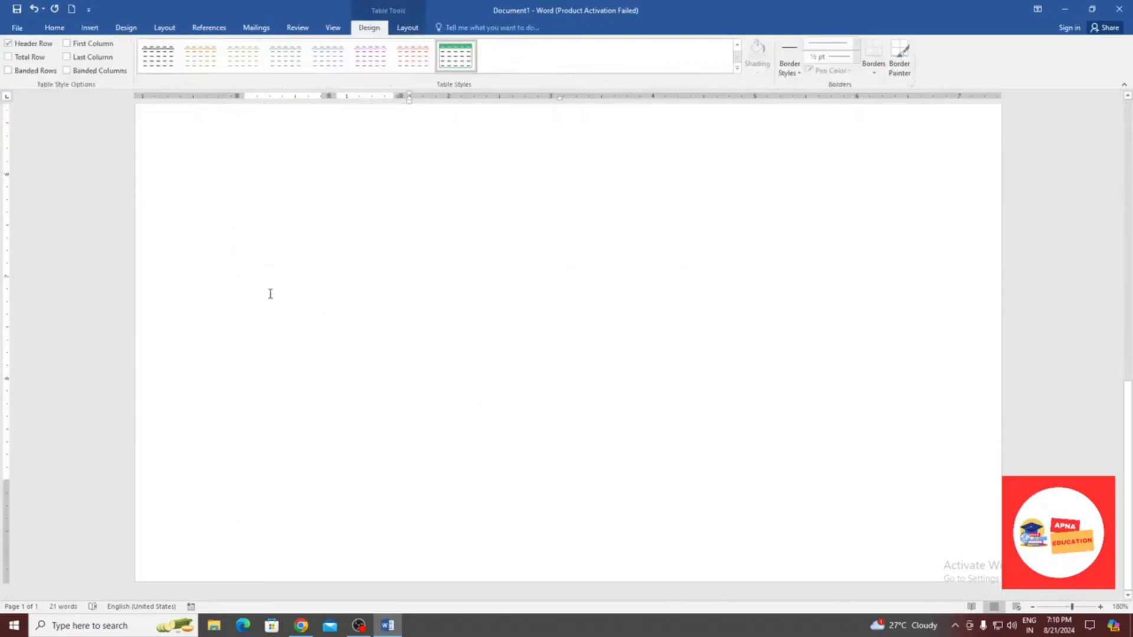
left_click(265, 294)
key("ctrl+Return")
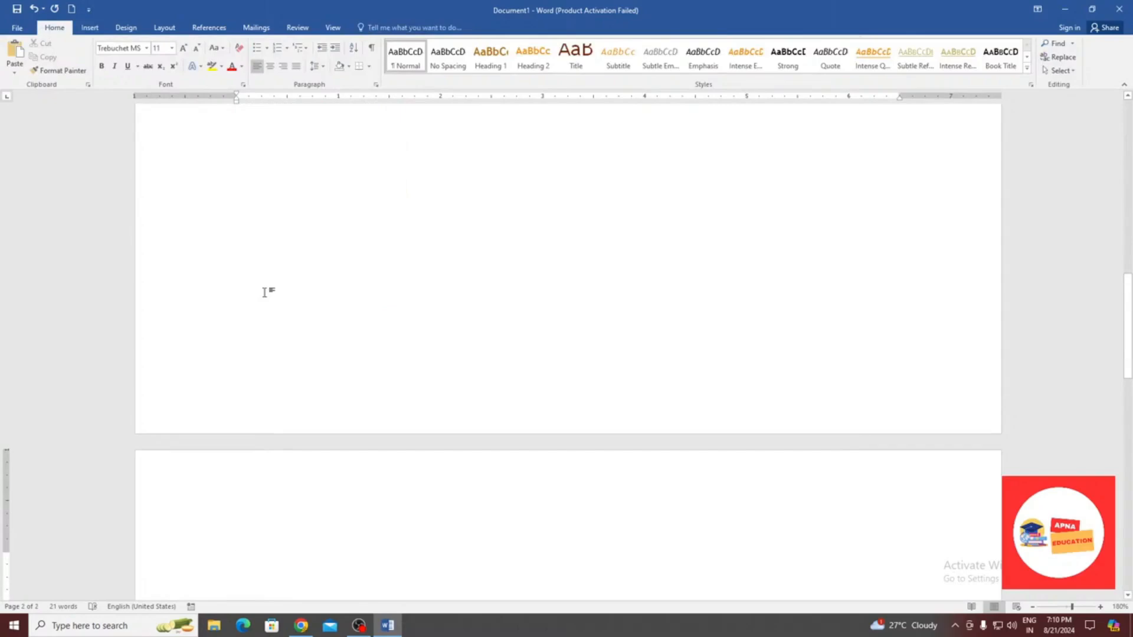
Insert a table of 10 columns by 8 rows on the new page
left_click(91, 27)
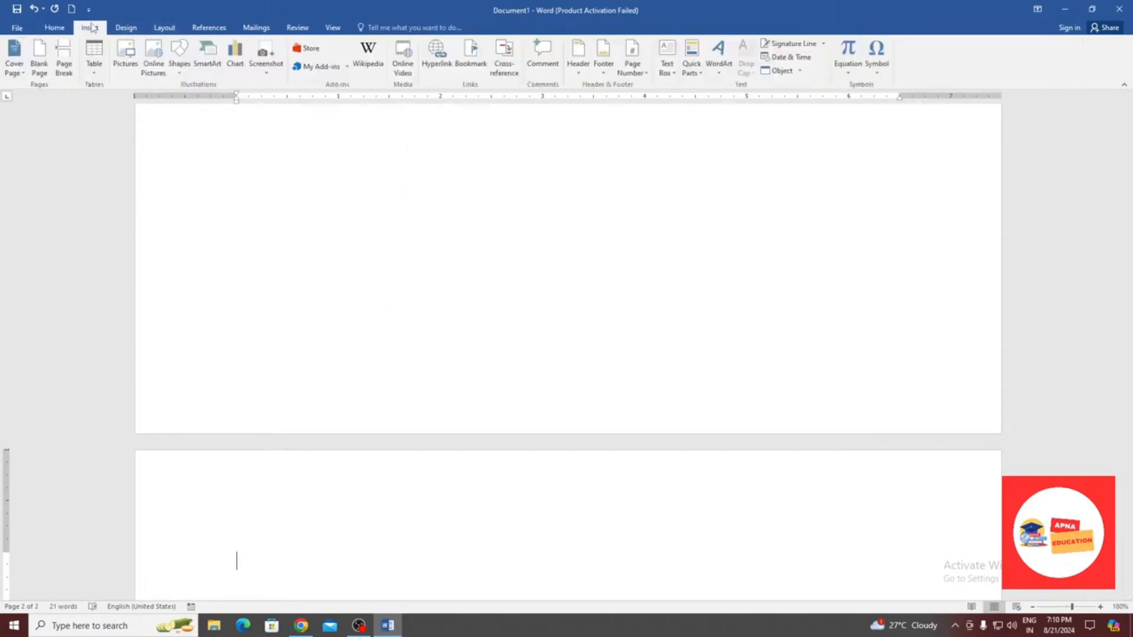
left_click(94, 56)
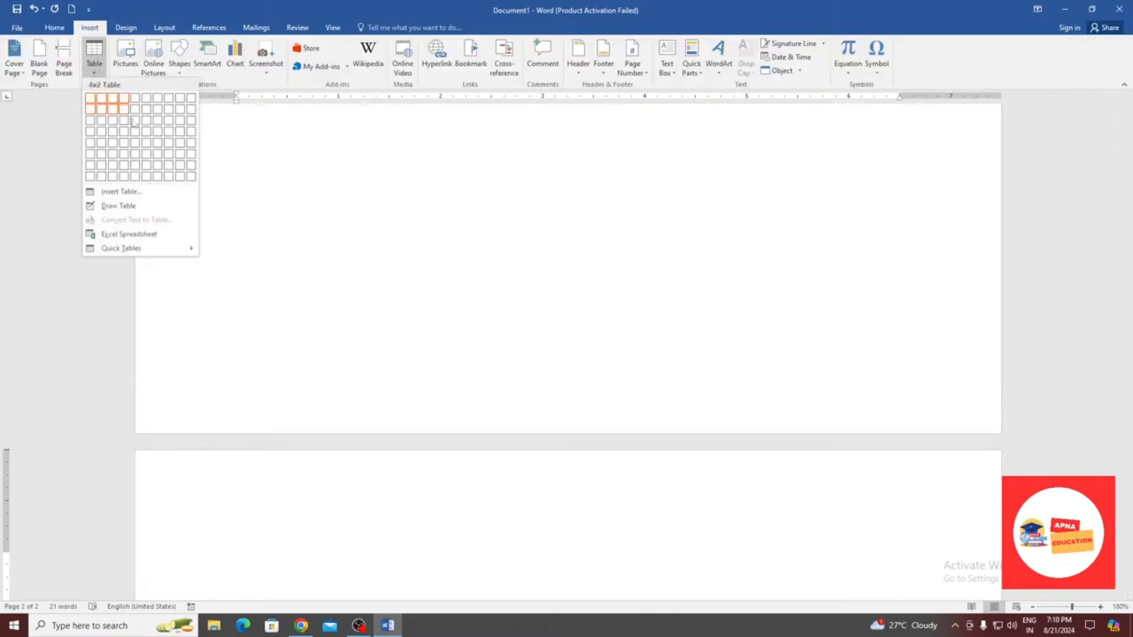
left_click(191, 177)
scroll(703, 338, "down", 5)
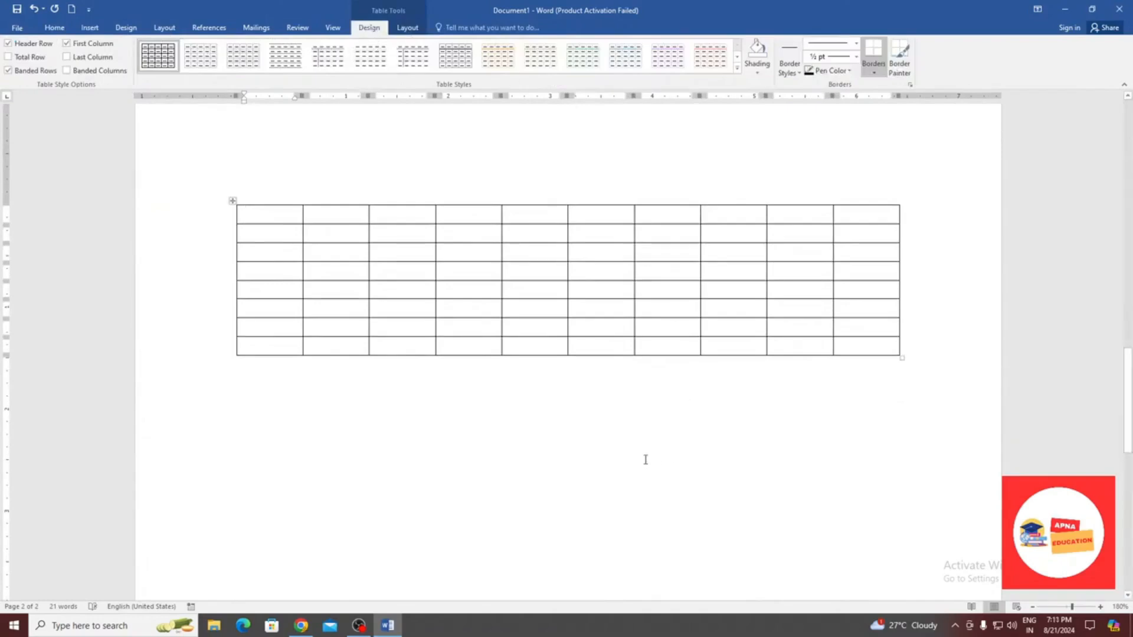
left_click(498, 460)
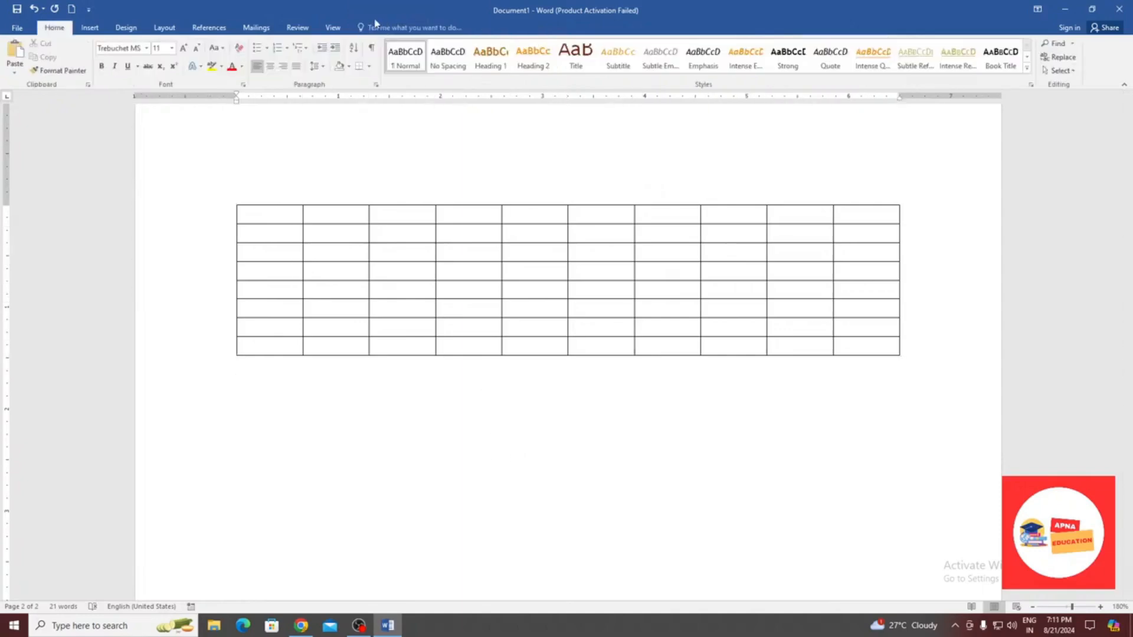
For the new table, turn off Header Row and Banded Rows and turn on Total Row
left_click(313, 221)
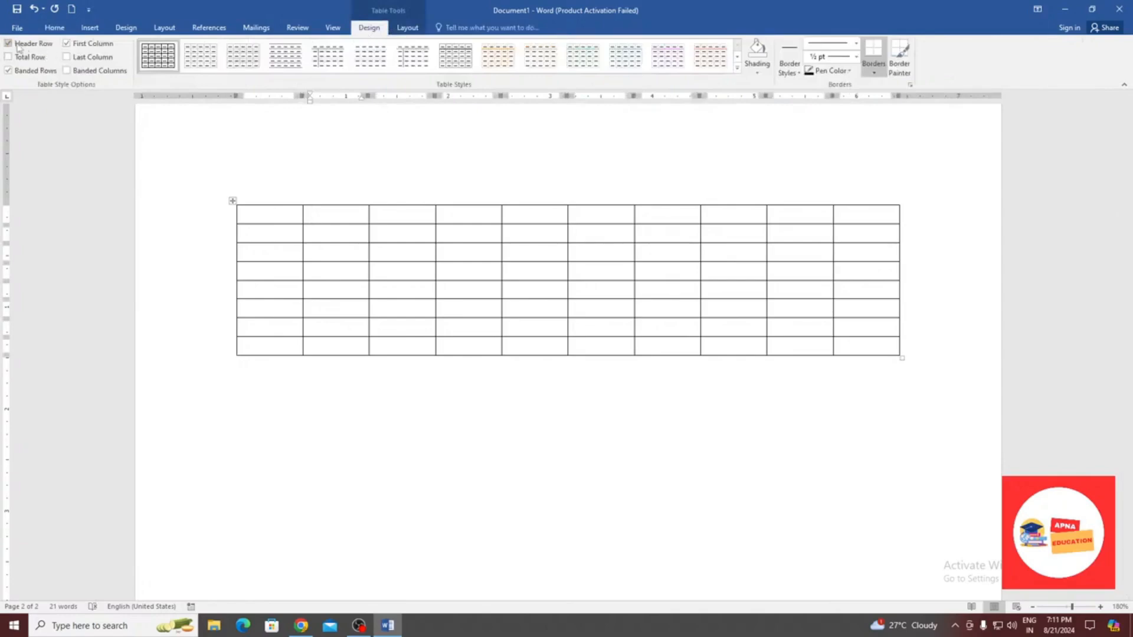
left_click(17, 45)
left_click(20, 58)
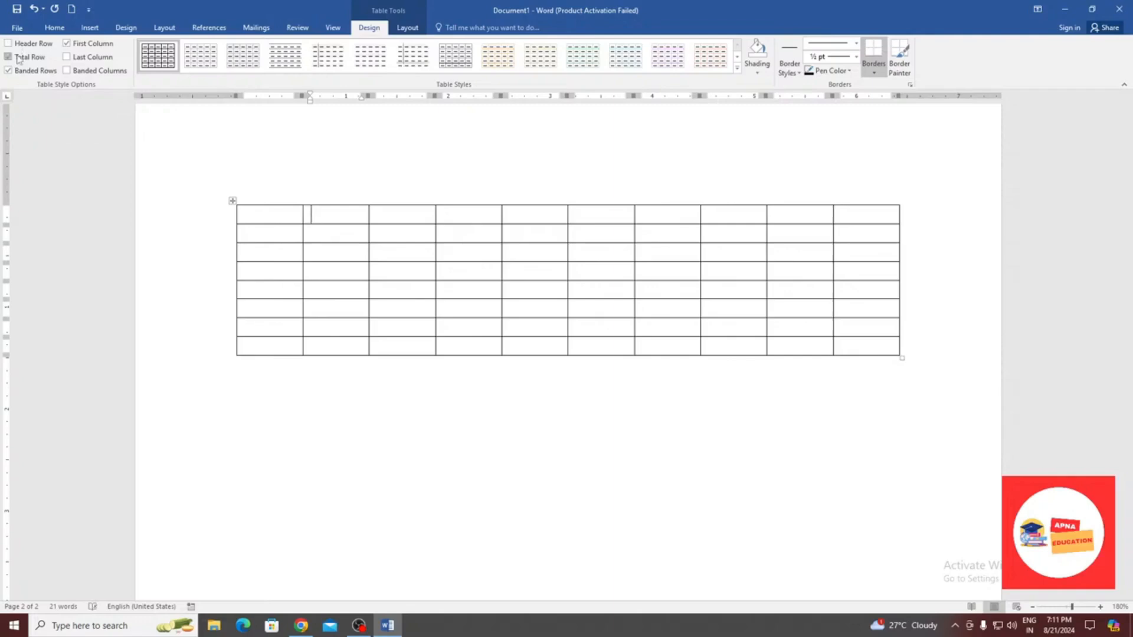
left_click(22, 73)
Apply the solid olive style from the List Tables group to the table and turn on Header Row
left_click(737, 68)
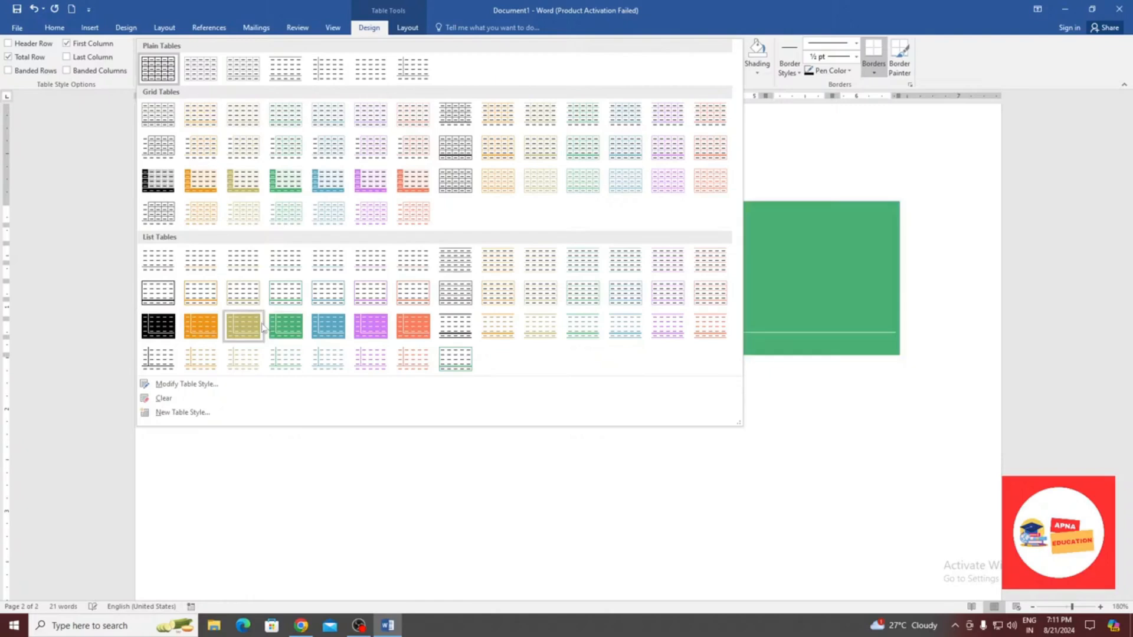
left_click(243, 325)
left_click(35, 46)
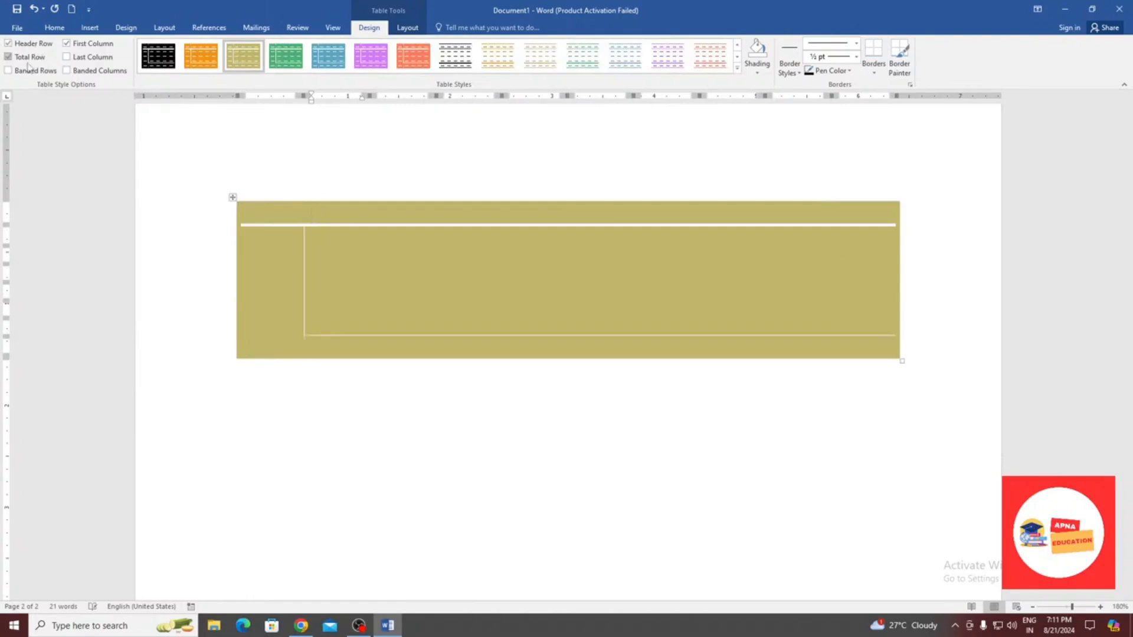
Turn on Banded Rows, Last Column and Banded Columns for the table, keeping First Column on
left_click(25, 75)
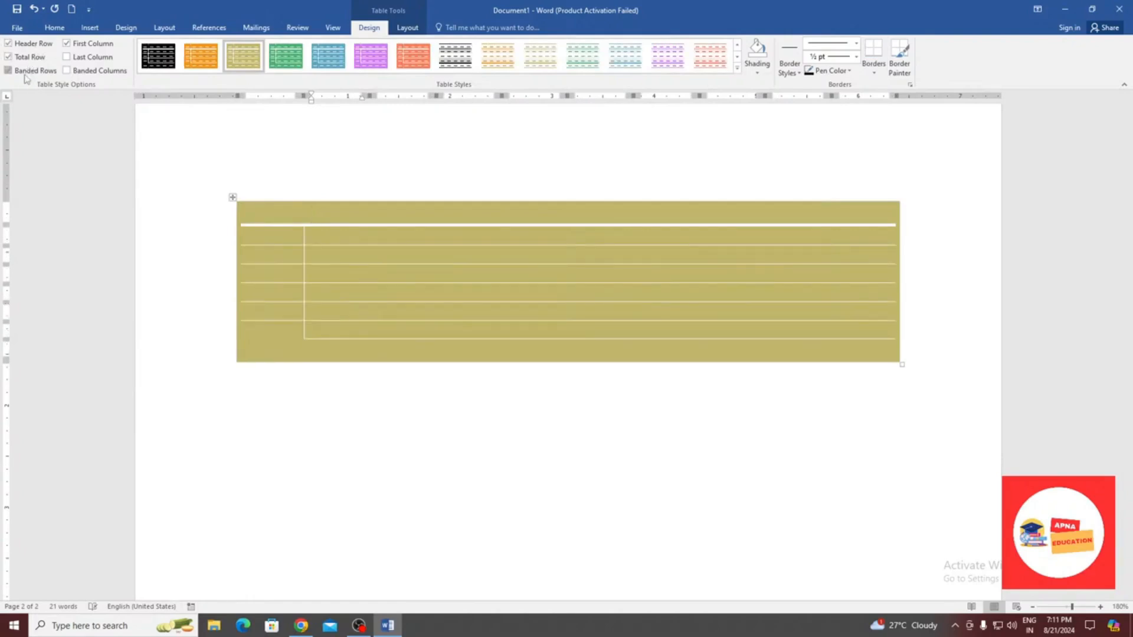
left_click(75, 47)
left_click(76, 52)
left_click(66, 57)
left_click(70, 71)
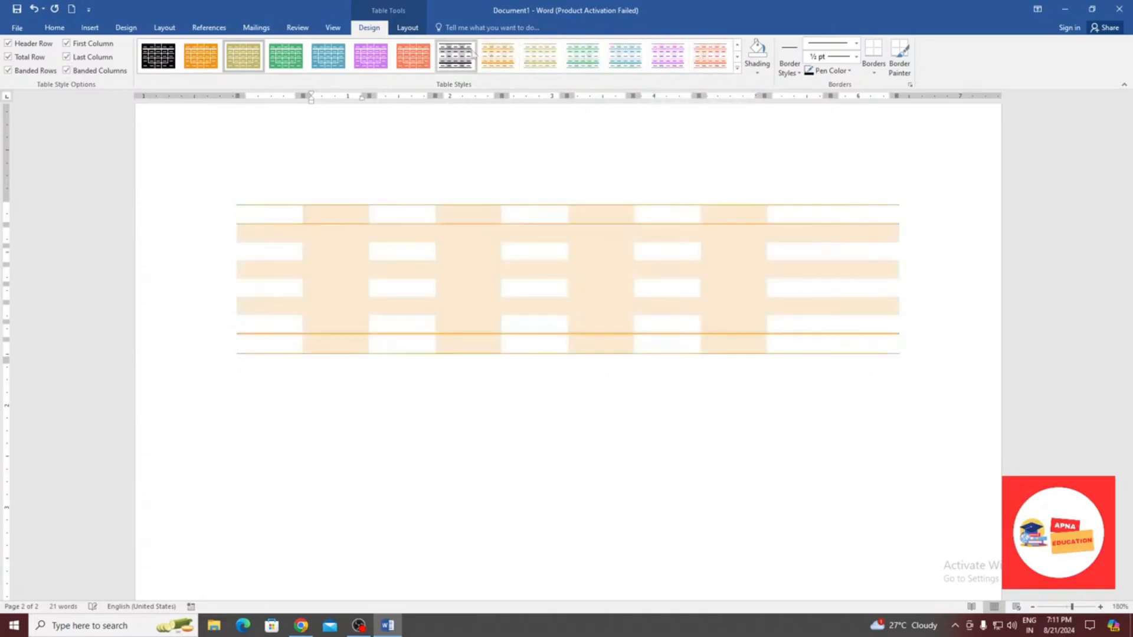
Apply the black and grey List Tables style, then toggle Banded Columns and Banded Rows off and back on
left_click(455, 57)
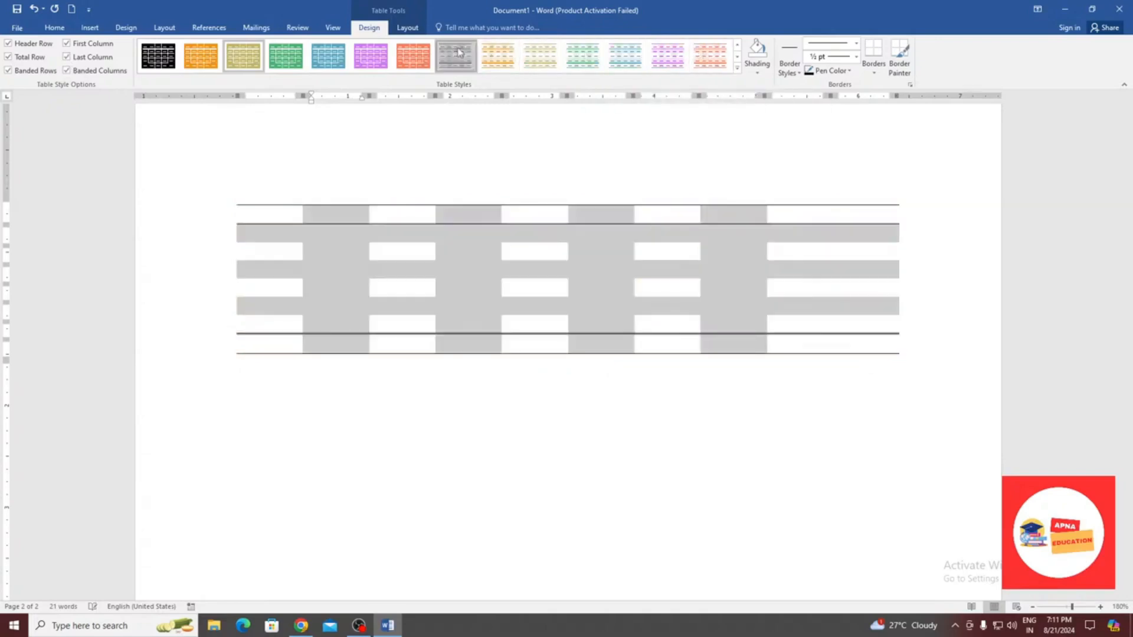
left_click(67, 70)
left_click(68, 71)
left_click(67, 71)
left_click(68, 70)
left_click(27, 69)
left_click(27, 69)
left_click(95, 71)
left_click(95, 71)
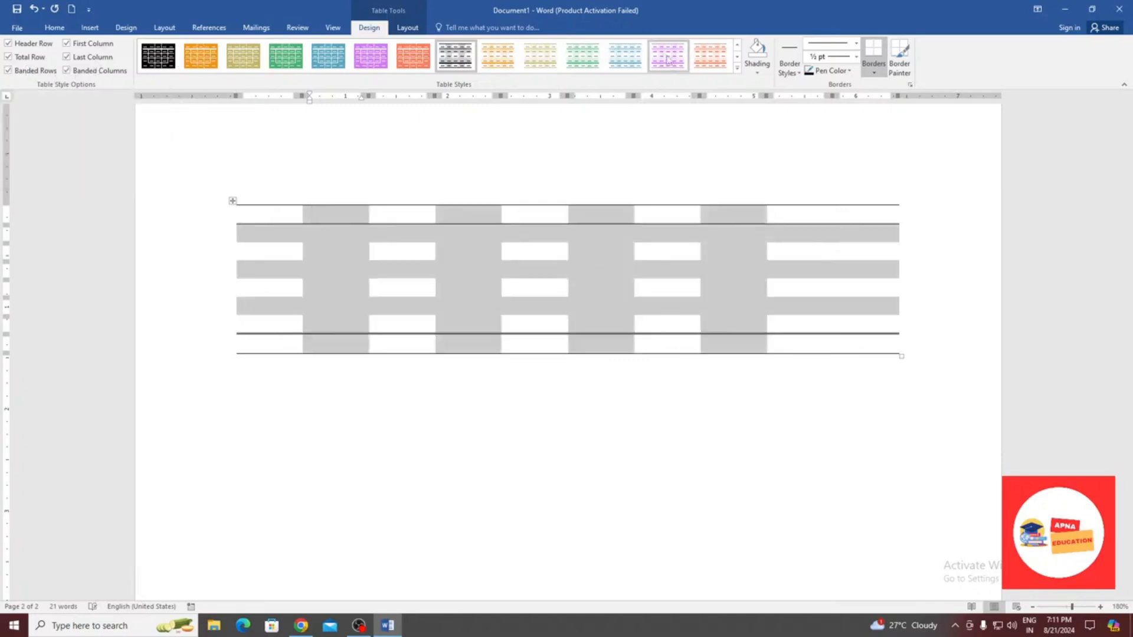
Apply the light orange banded style with thin gridlines from the Grid Tables group
left_click(737, 69)
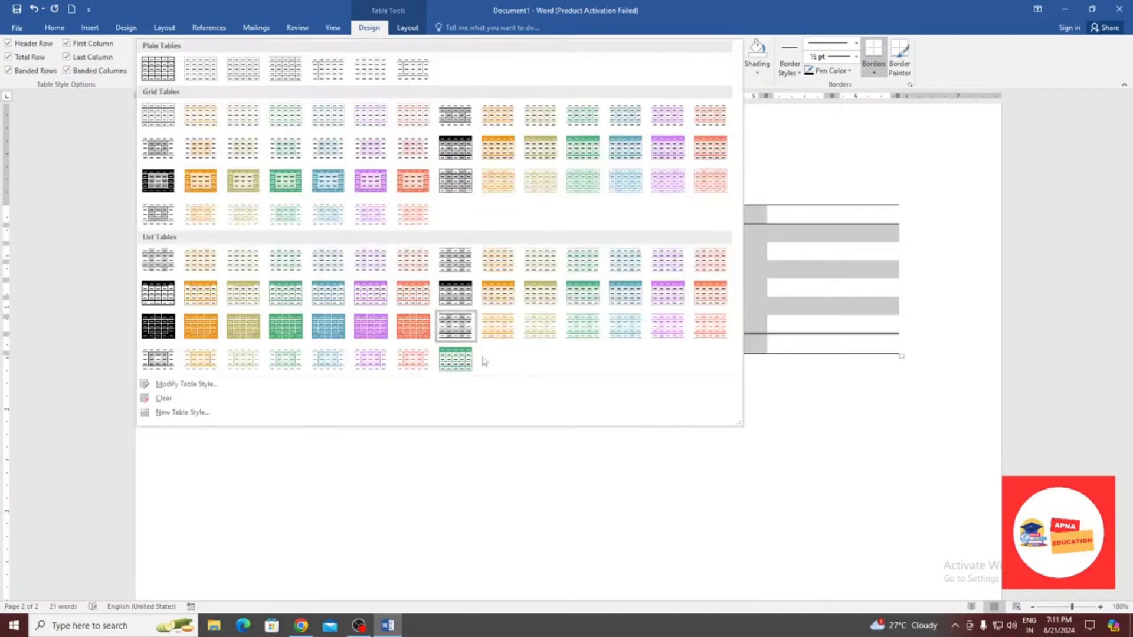
left_click(494, 177)
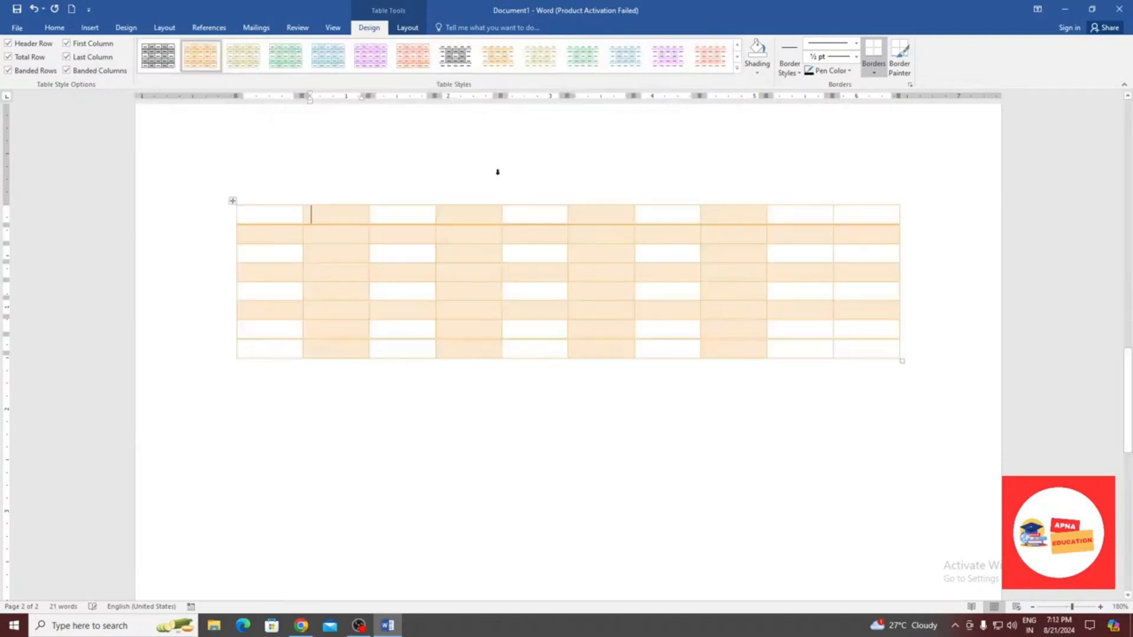
Shade the first nine columns of the table with the standard light blue colour
left_click(753, 76)
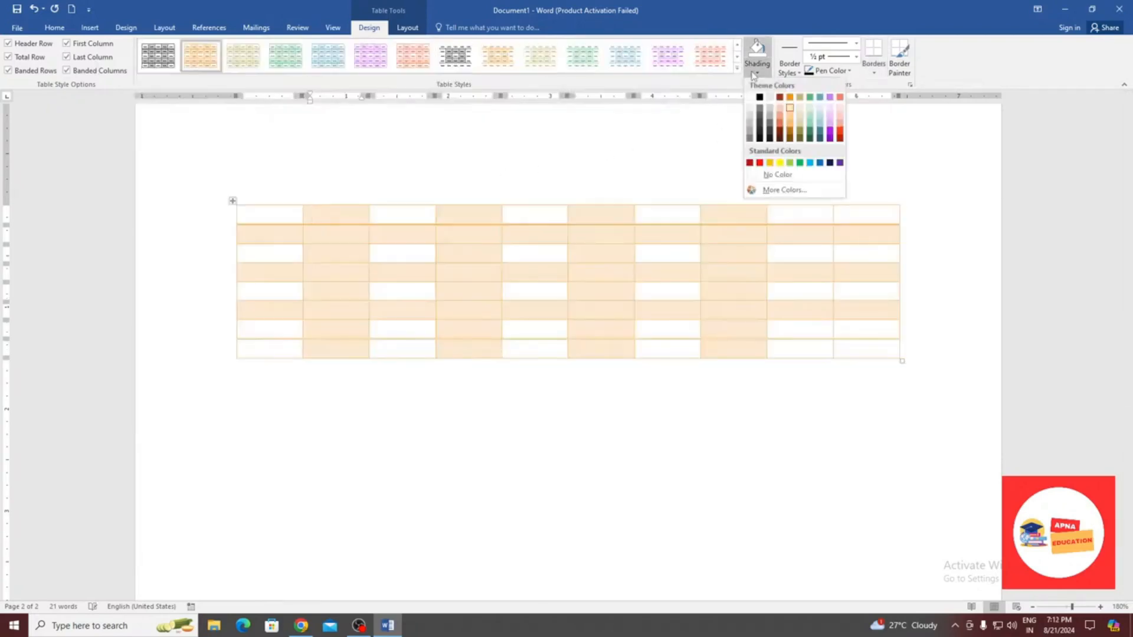
left_click(665, 154)
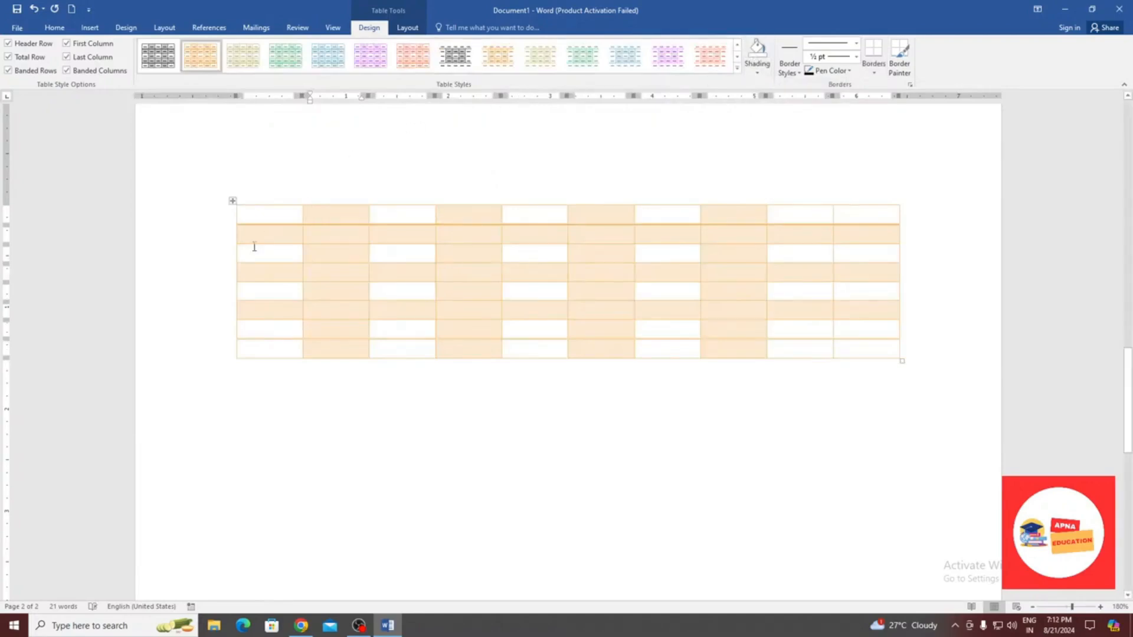
left_click_drag(262, 216, 747, 394)
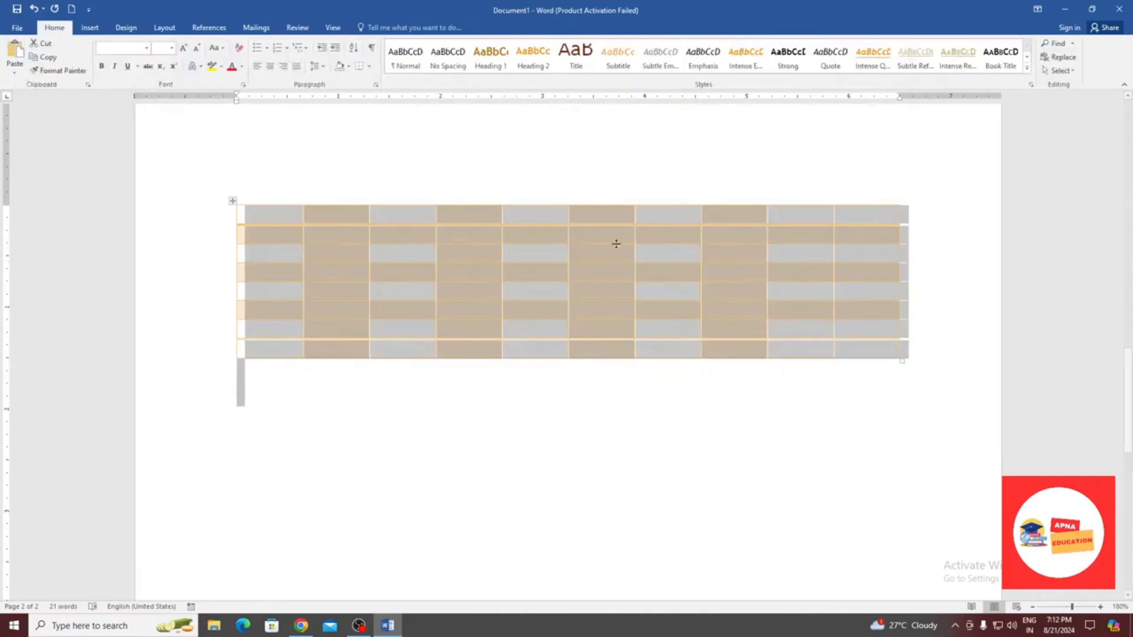
left_click(623, 316)
left_click_drag(897, 353, 265, 350)
left_click_drag(260, 215, 820, 351)
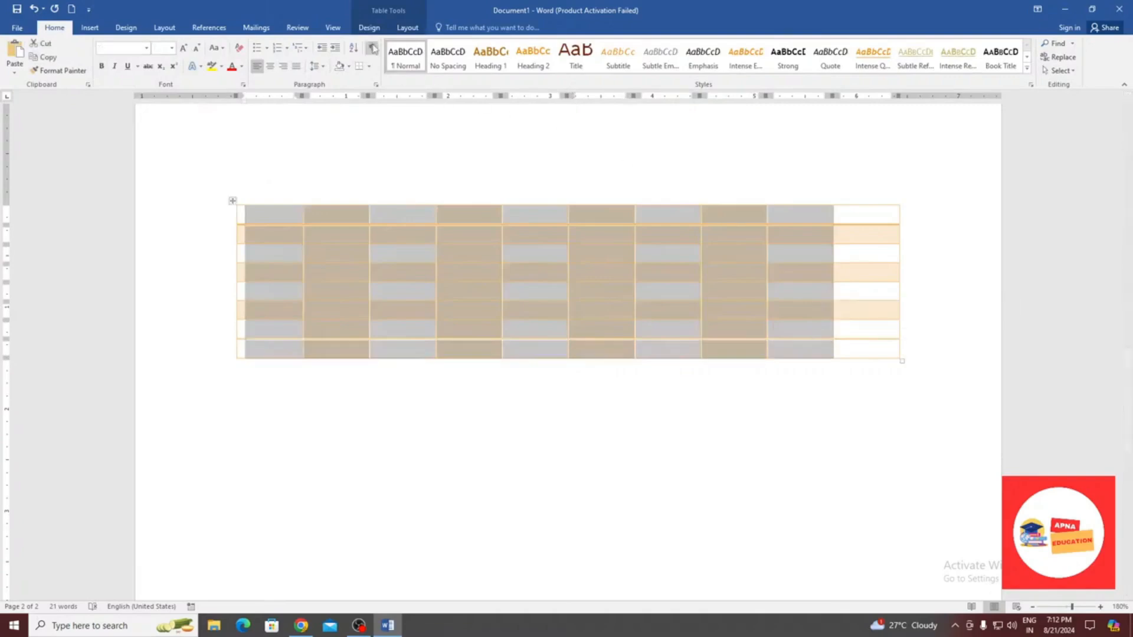
left_click(369, 27)
left_click(748, 71)
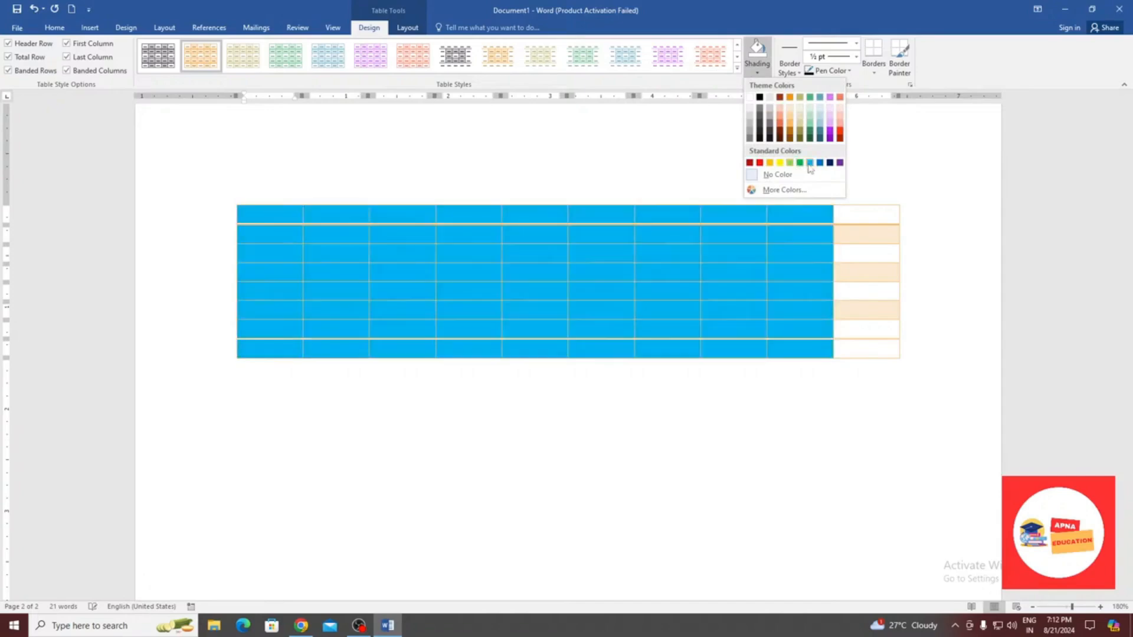
left_click(809, 162)
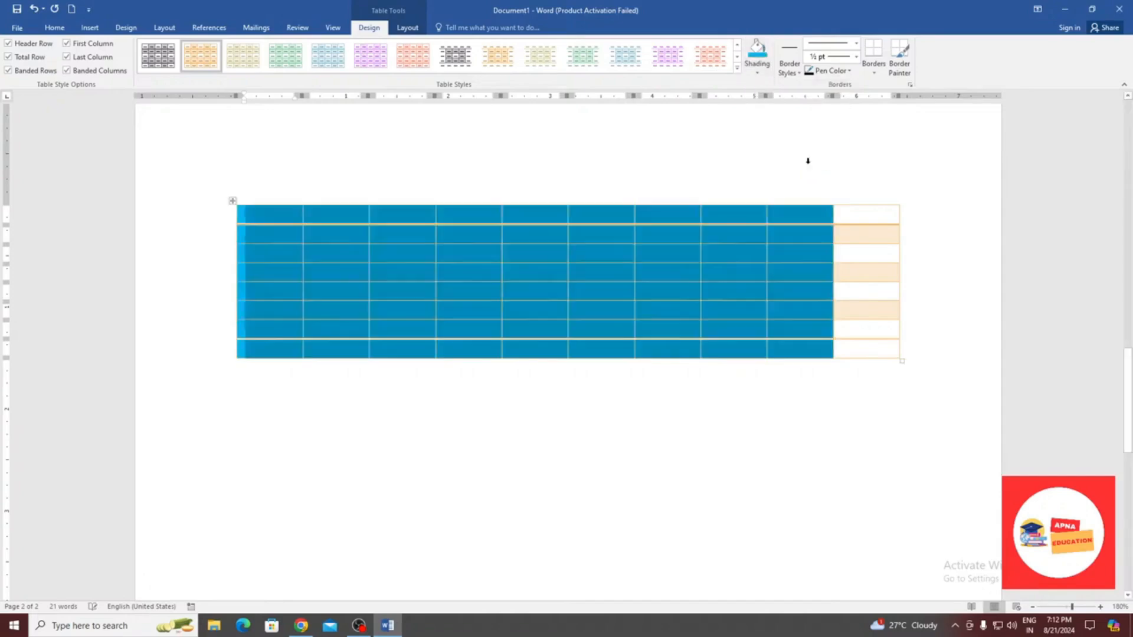
Choose the blue theme border style, set its weight to 6 pt and paint it along the line beneath the header row
left_click(801, 73)
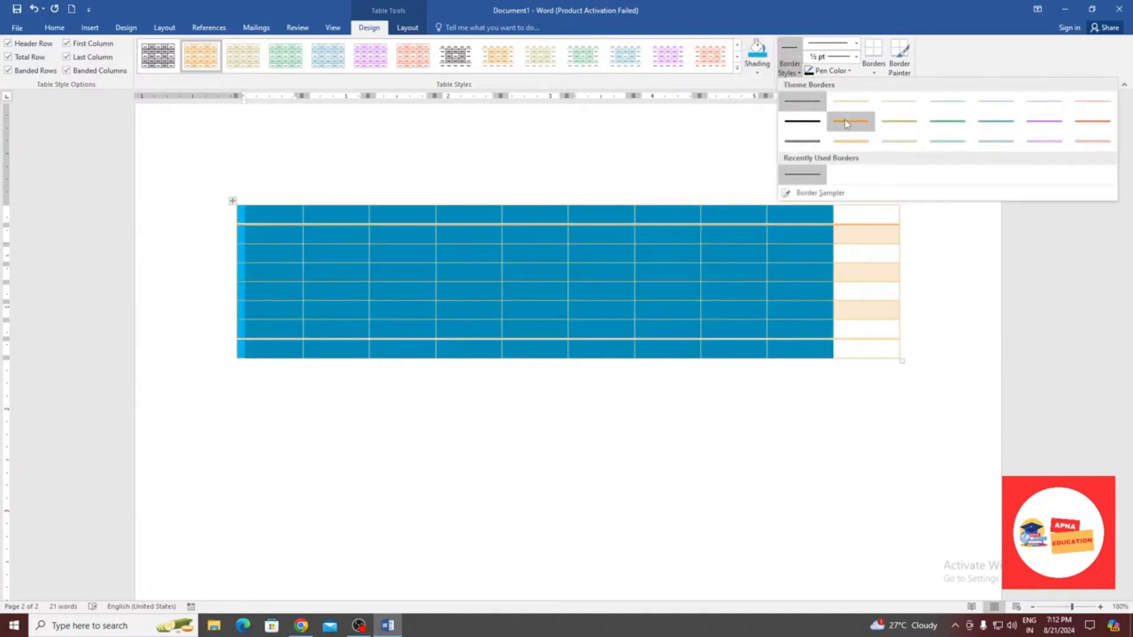
left_click(986, 123)
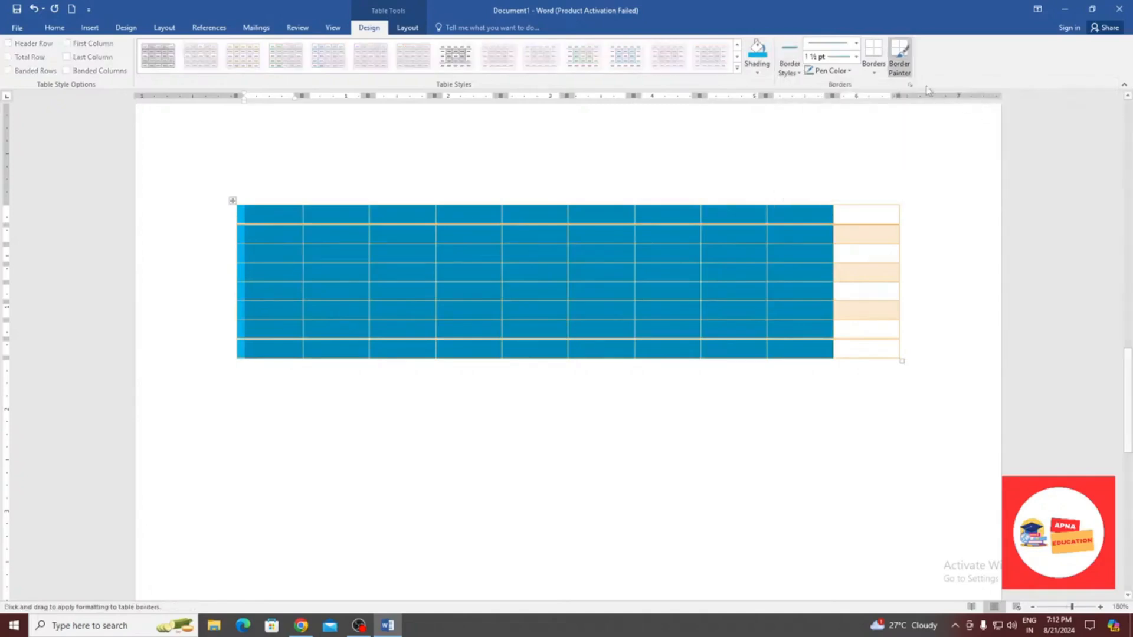
left_click(845, 71)
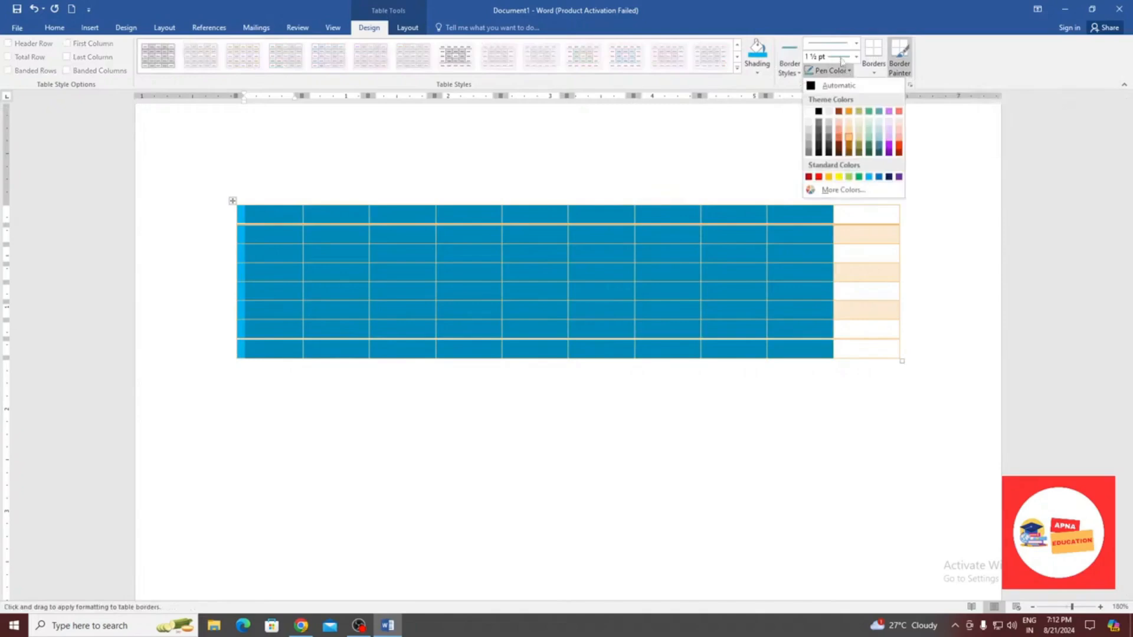
left_click(840, 59)
left_click(856, 56)
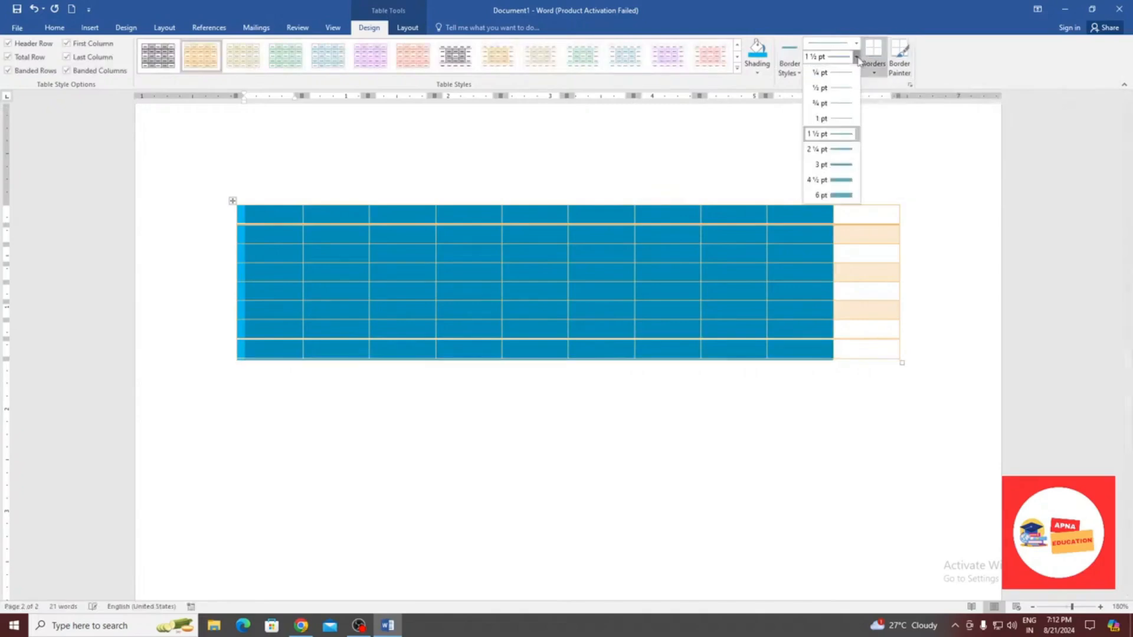
left_click(824, 195)
left_click_drag(285, 222, 897, 225)
scroll(483, 343, "down", 2)
mouse_move(293, 338)
left_mouse_down()
mouse_move(791, 413)
mouse_move(806, 356)
left_mouse_up()
mouse_move(283, 296)
left_mouse_down()
mouse_move(310, 446)
mouse_move(841, 389)
left_mouse_up()
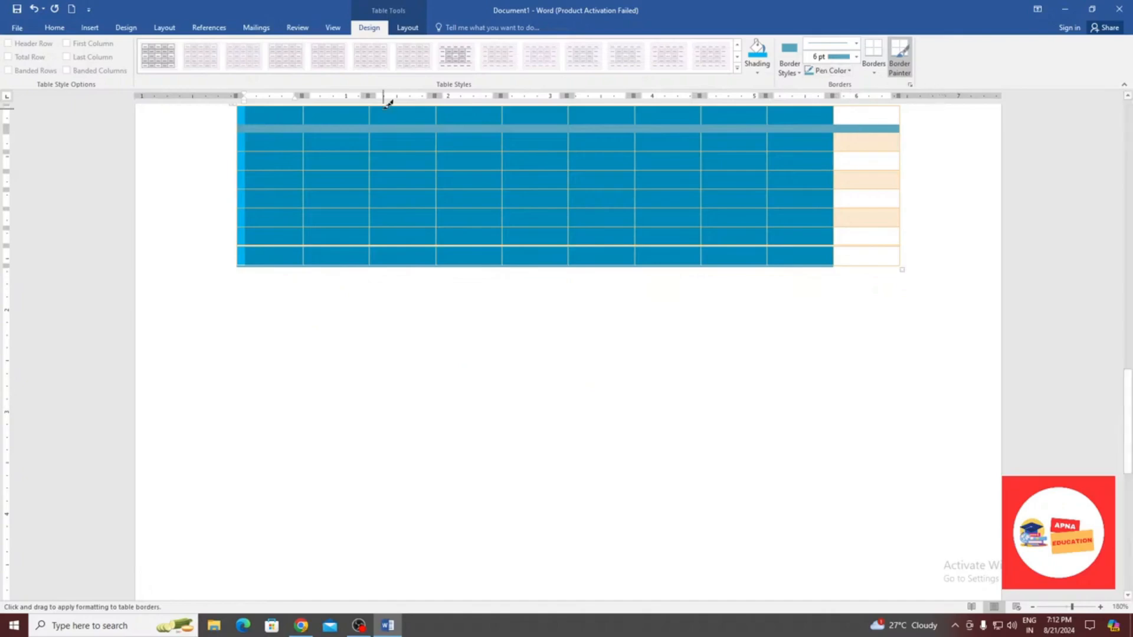
key("Escape")
Draw a table outline about 4.74 inches wide and 1.33 inches high below the blue table
left_click(90, 28)
left_click(94, 56)
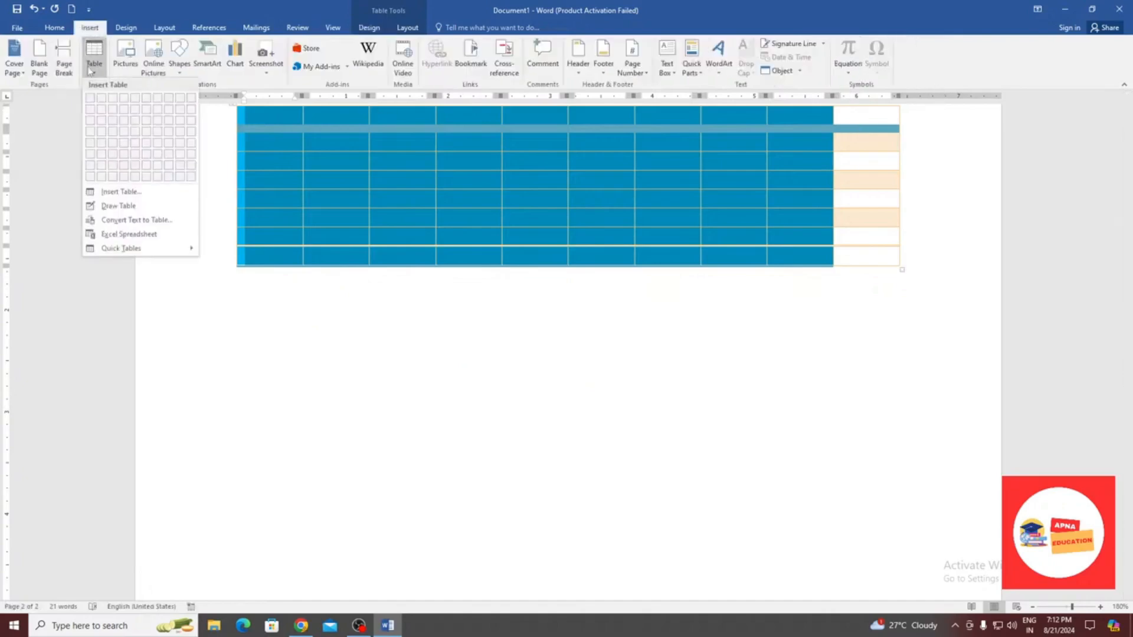
left_click(118, 205)
mouse_move(304, 326)
left_mouse_down()
mouse_move(417, 422)
mouse_move(754, 471)
left_mouse_up()
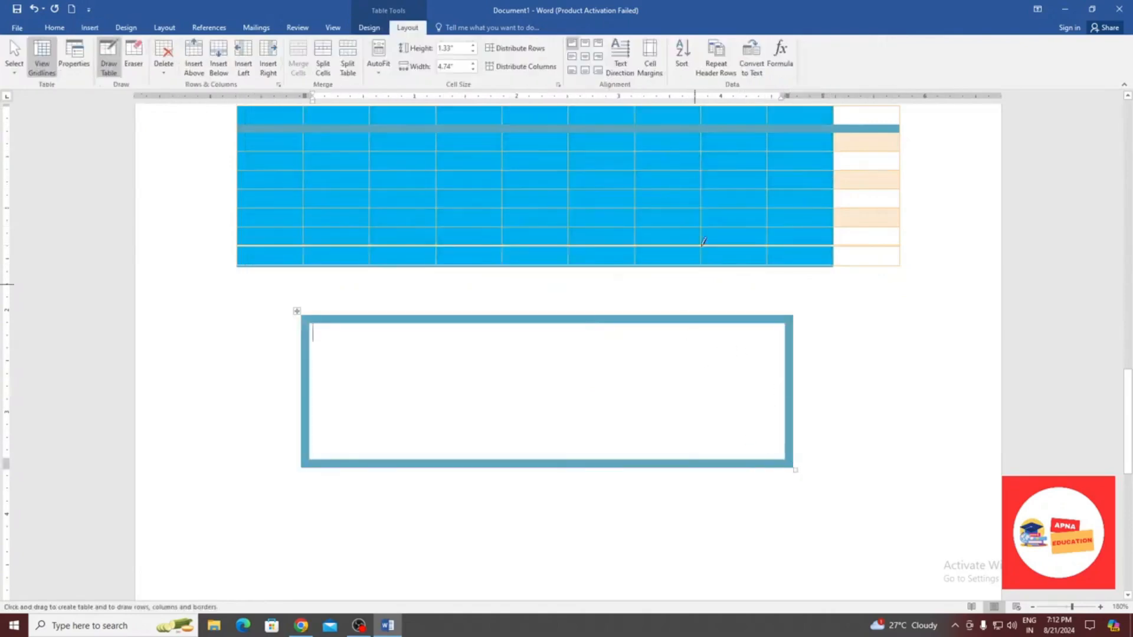
Divide the drawn table with three vertical and two horizontal lines, using the orange 1 ½ pt border style
left_click(364, 28)
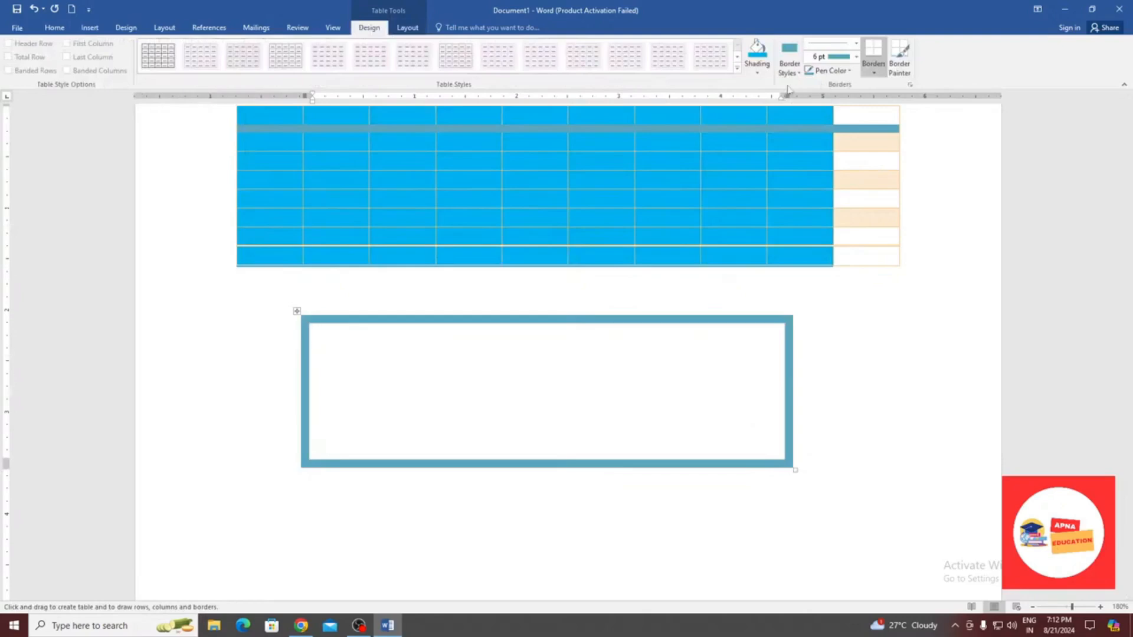
left_click(790, 65)
left_click(851, 121)
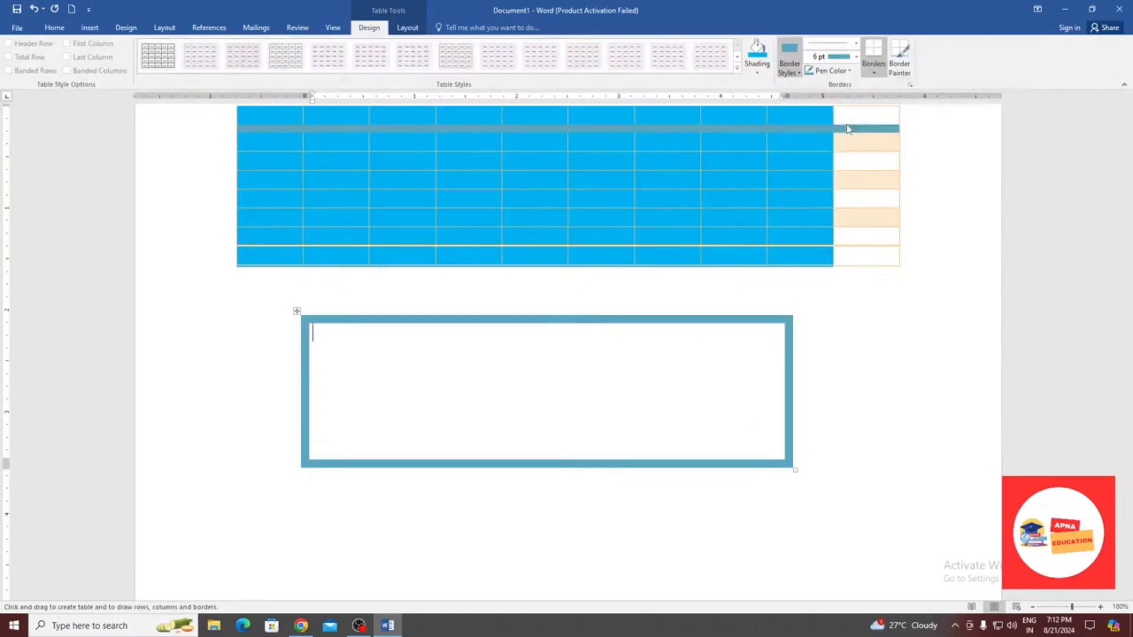
mouse_move(382, 329)
left_mouse_down()
mouse_move(368, 430)
mouse_move(400, 459)
mouse_move(487, 456)
mouse_move(390, 457)
left_mouse_up()
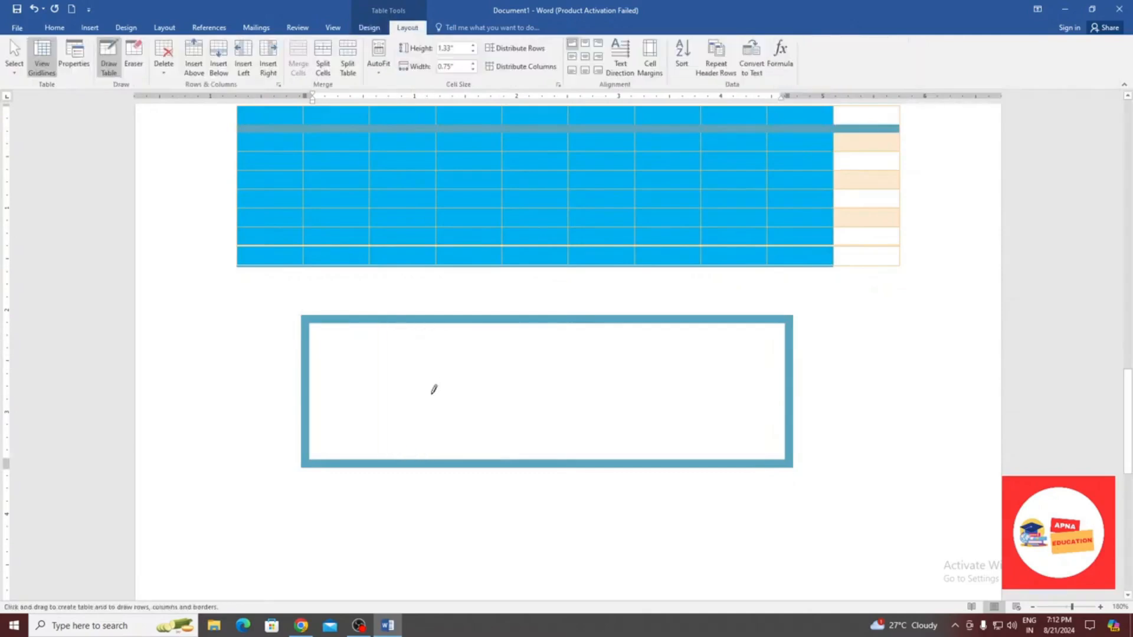
left_click_drag(458, 324, 458, 460)
left_click_drag(542, 324, 534, 459)
mouse_move(313, 353)
left_mouse_down()
mouse_move(721, 331)
mouse_move(773, 353)
left_mouse_up()
left_click_drag(313, 408, 634, 409)
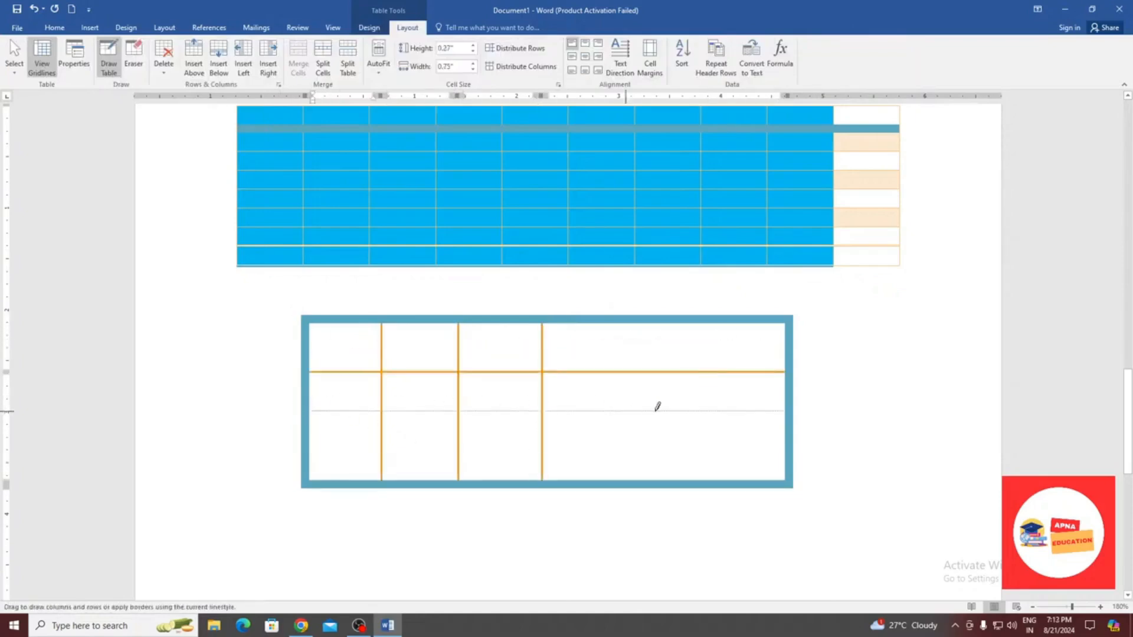
left_click_drag(738, 406, 738, 406)
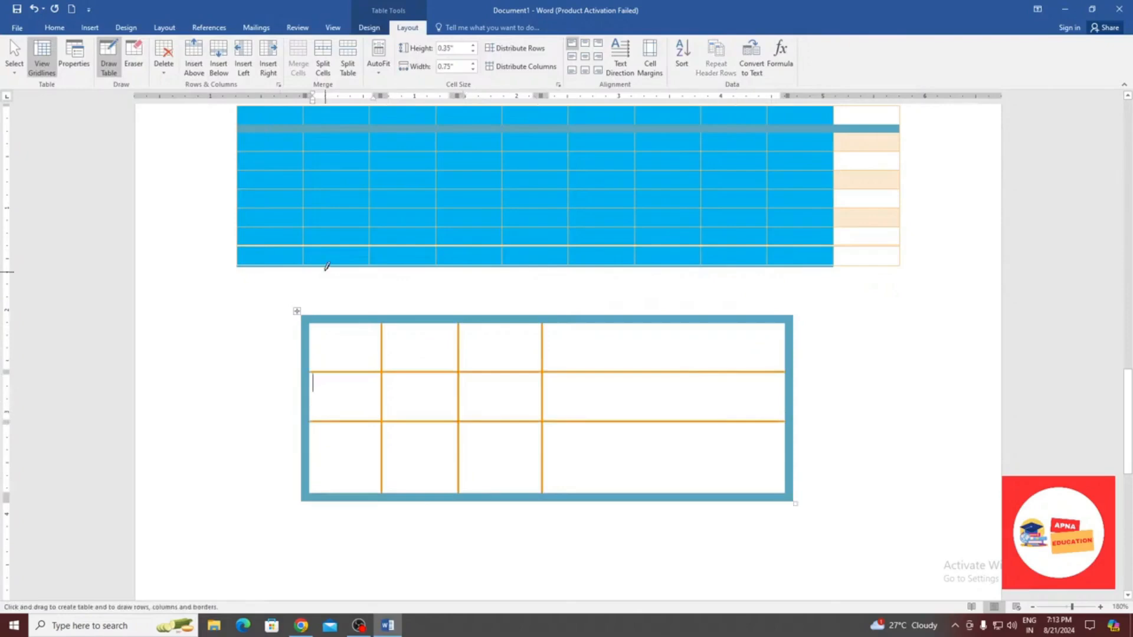
key("Escape")
Select the whole blue table and apply All Borders with the orange 1 ½ pt line
left_click(370, 27)
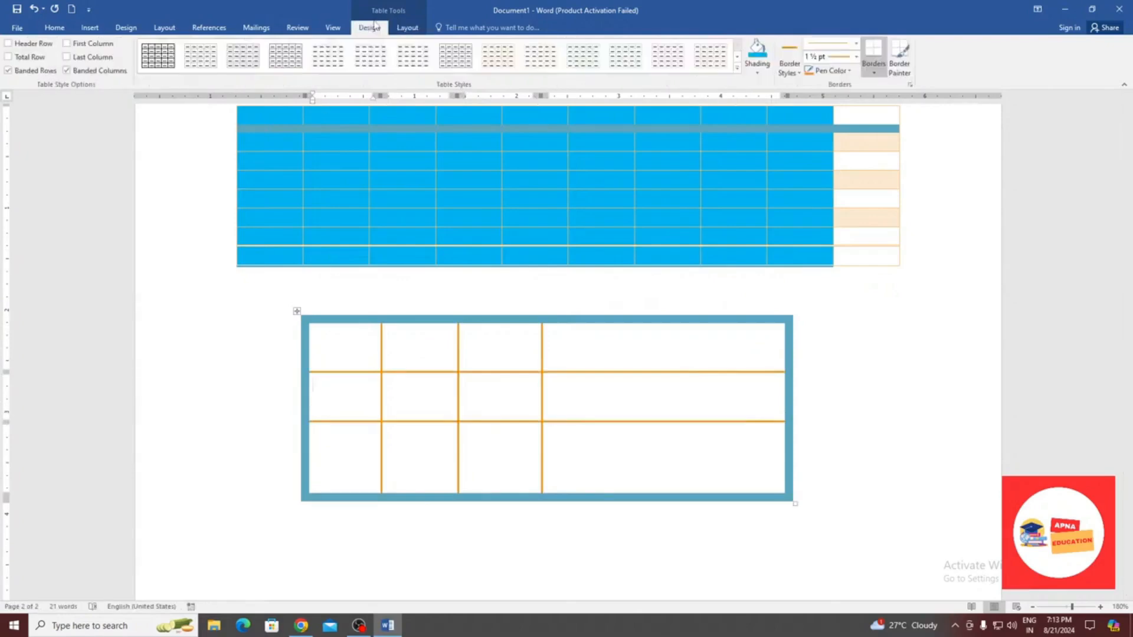
left_click(873, 65)
left_click(763, 280)
left_click_drag(834, 262, 109, 119)
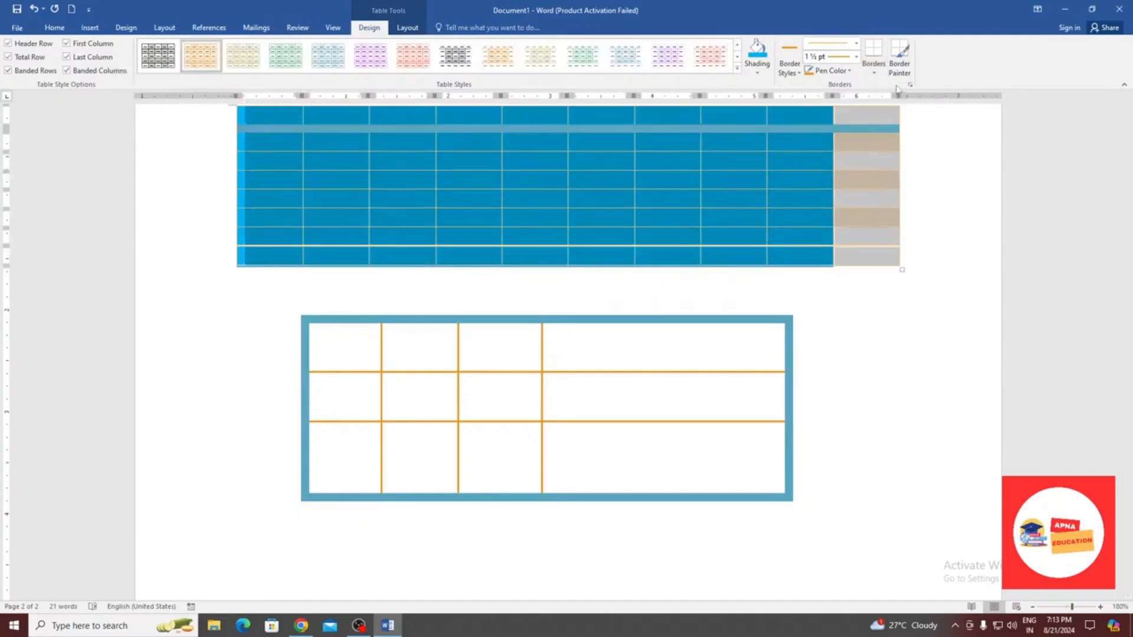
left_click(874, 68)
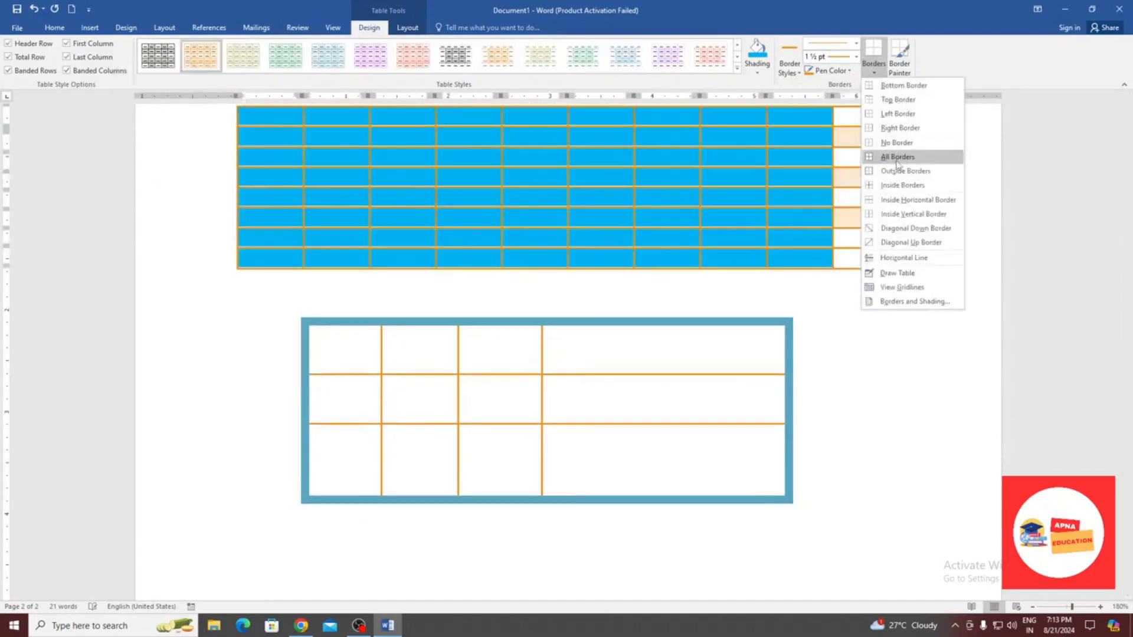
left_click(897, 158)
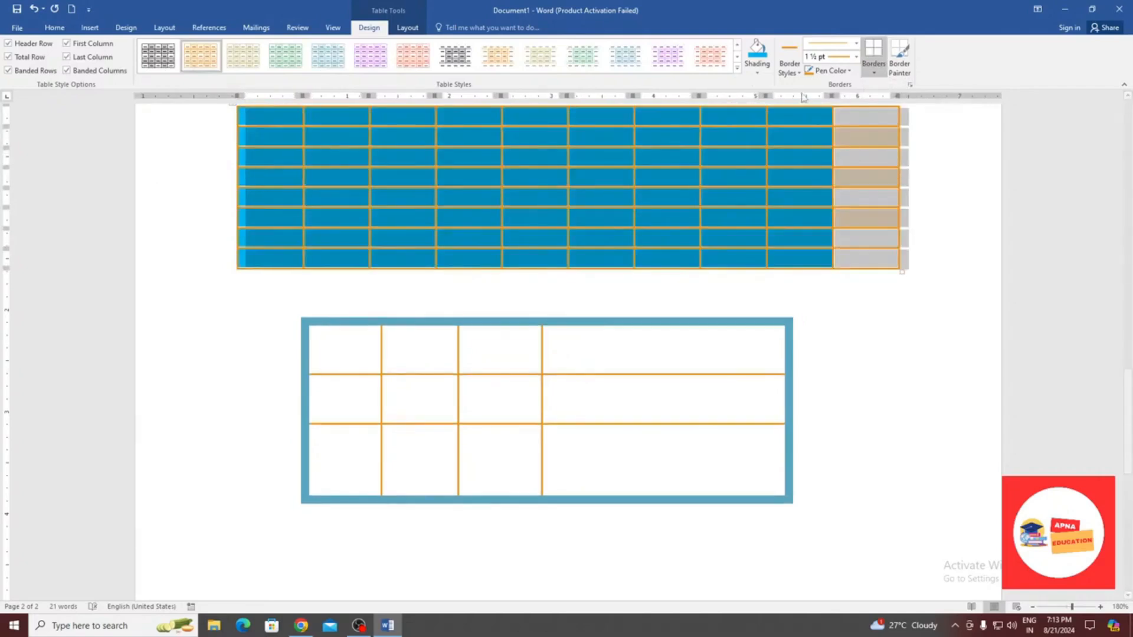
Make the row just below the blue table's header taller and remove all borders from the table
left_click(799, 54)
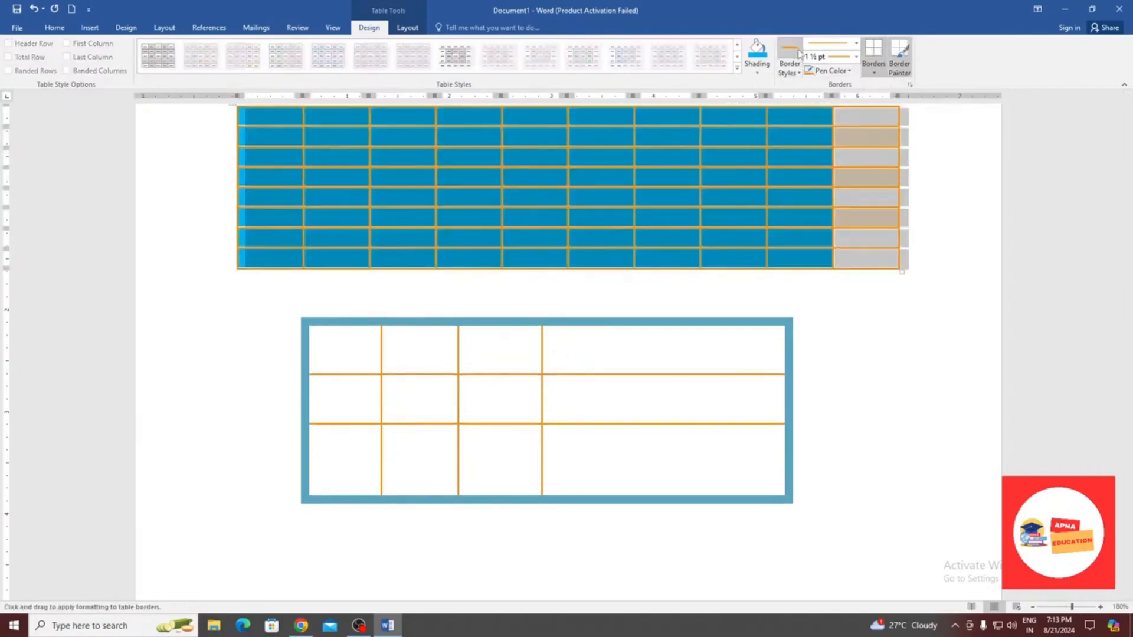
left_click(901, 66)
left_click_drag(600, 148, 600, 184)
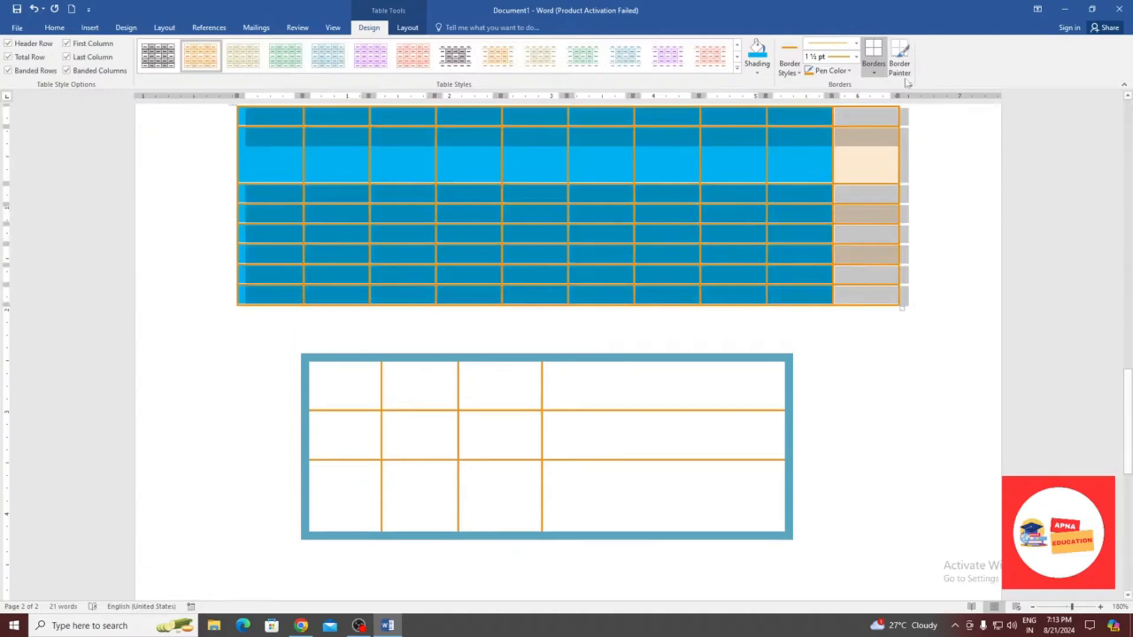
left_click(871, 50)
left_click(874, 391)
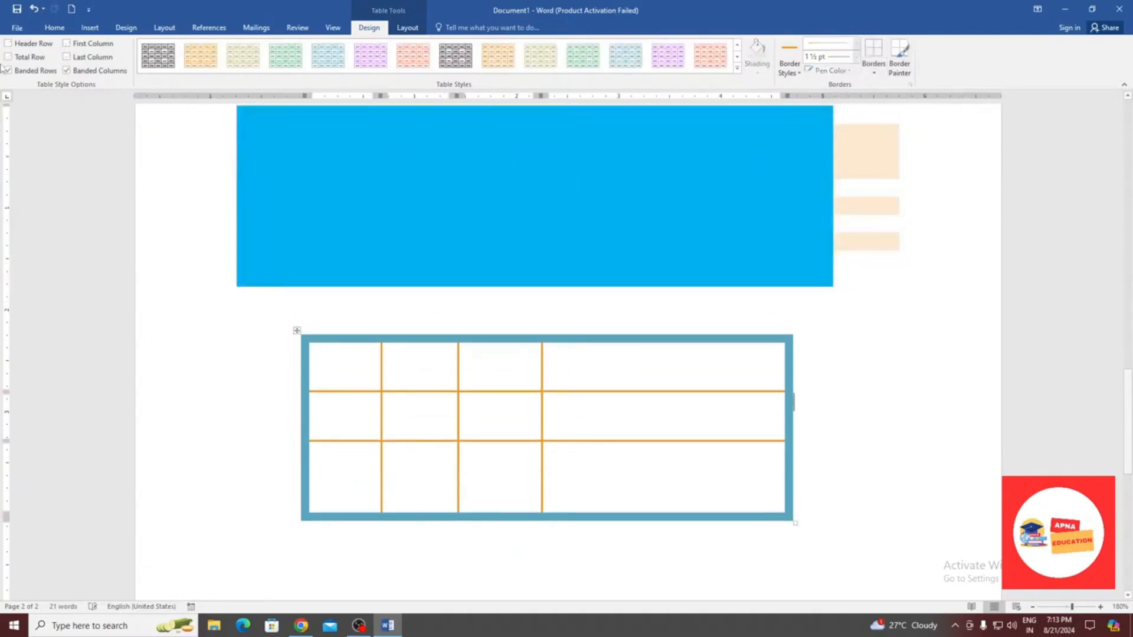
Place the cursor below the drawn table and add a few blank lines
left_click(90, 26)
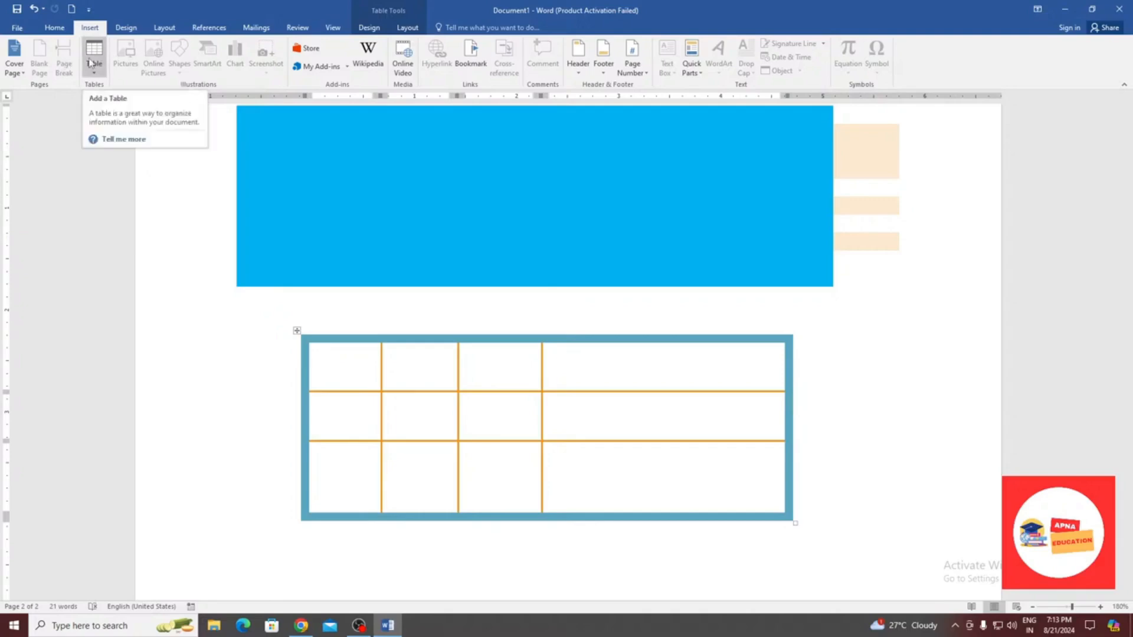
scroll(590, 282, "down", 5)
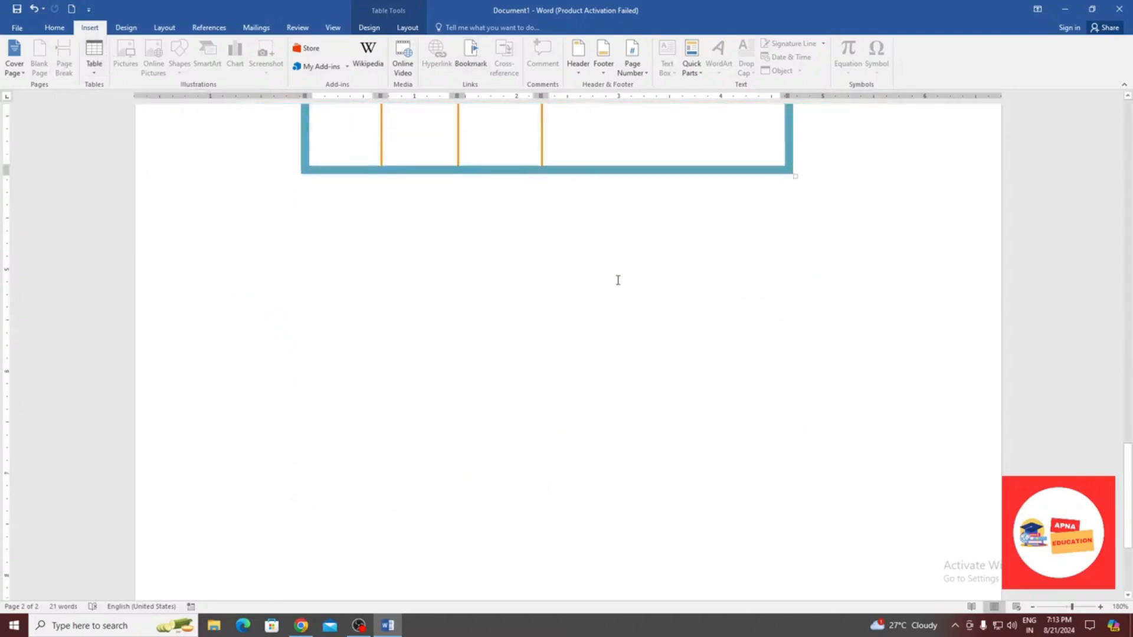
left_click(829, 262)
key("Return")
key("Return")
key("Return")
key("Return")
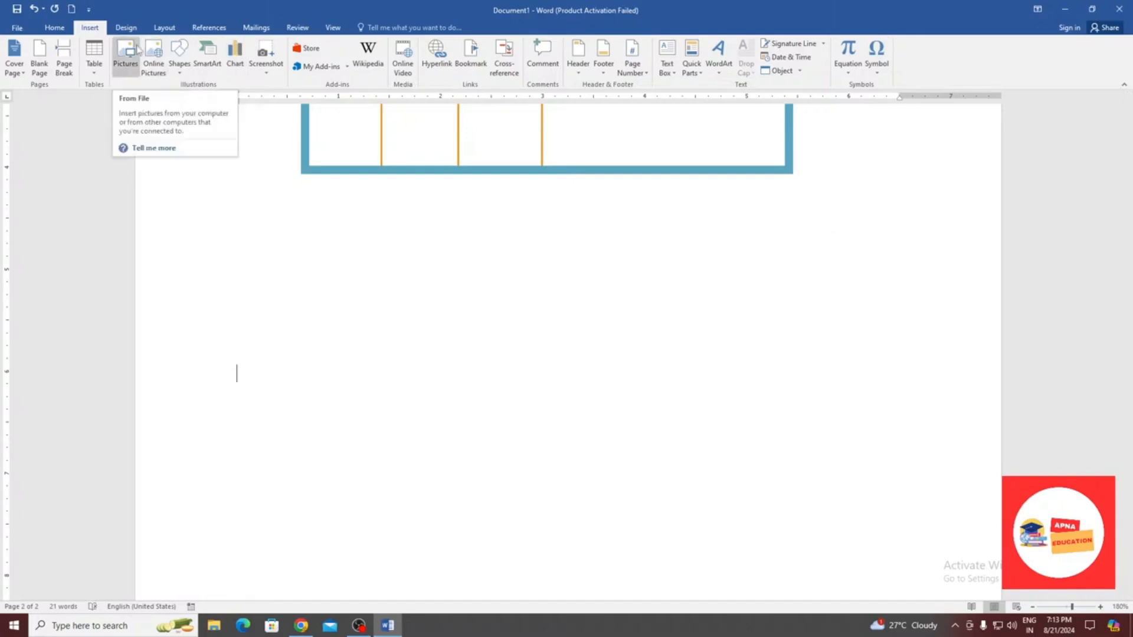
Look through the Pictures folder, including Camera Roll and Saved Pictures, for an image file to insert
left_click(116, 59)
left_click(125, 66)
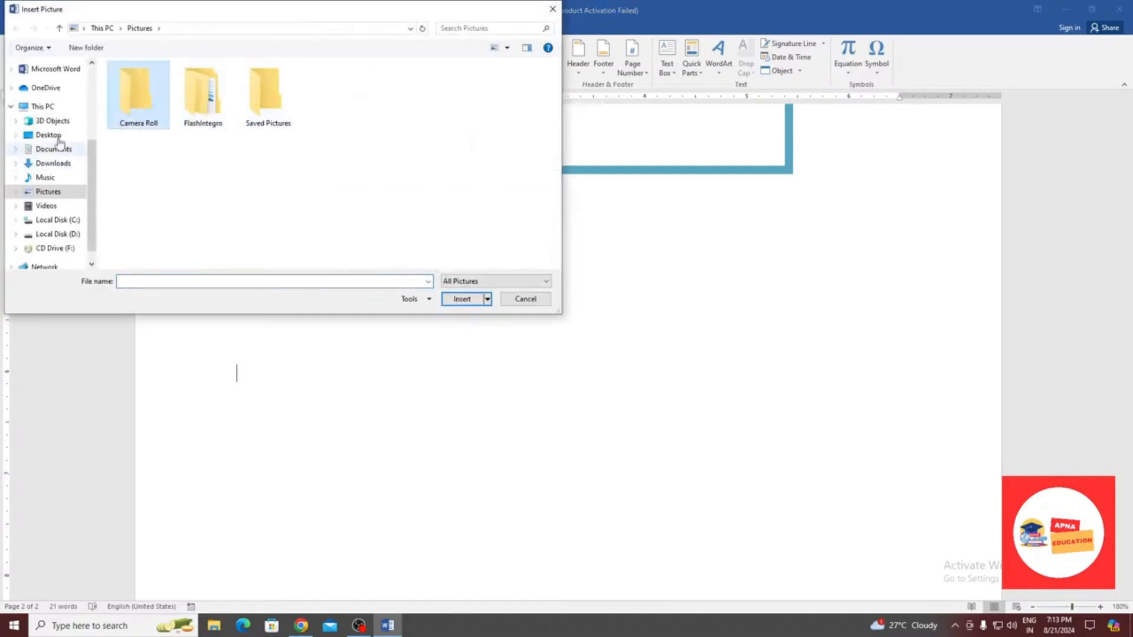
left_click(48, 135)
left_click(48, 191)
double_click(135, 78)
left_click(59, 29)
double_click(239, 104)
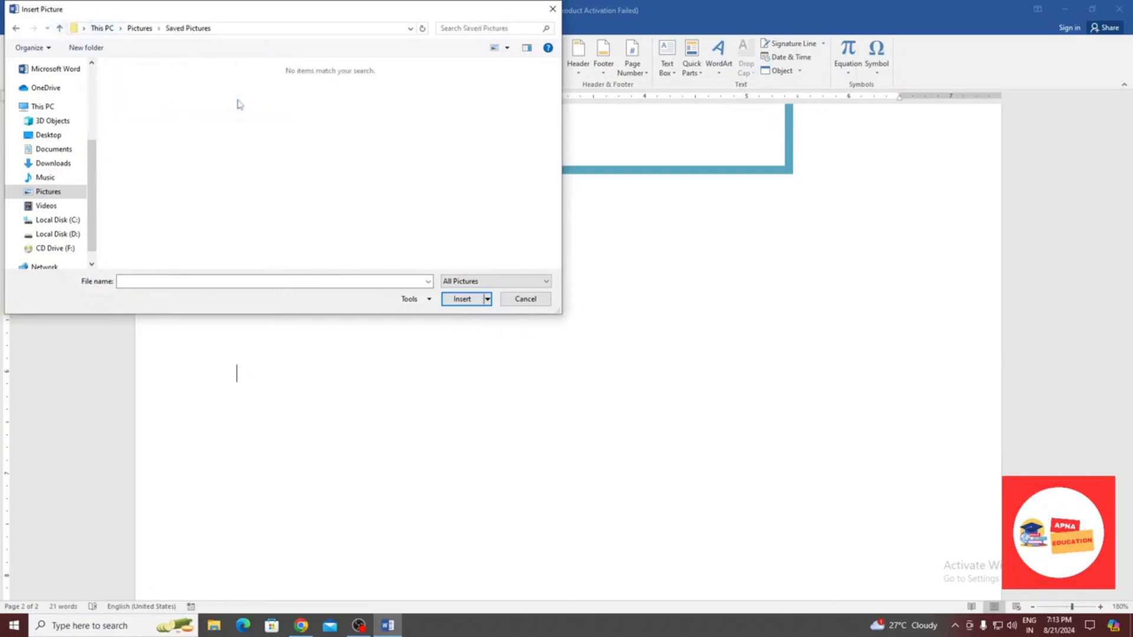
left_click(60, 30)
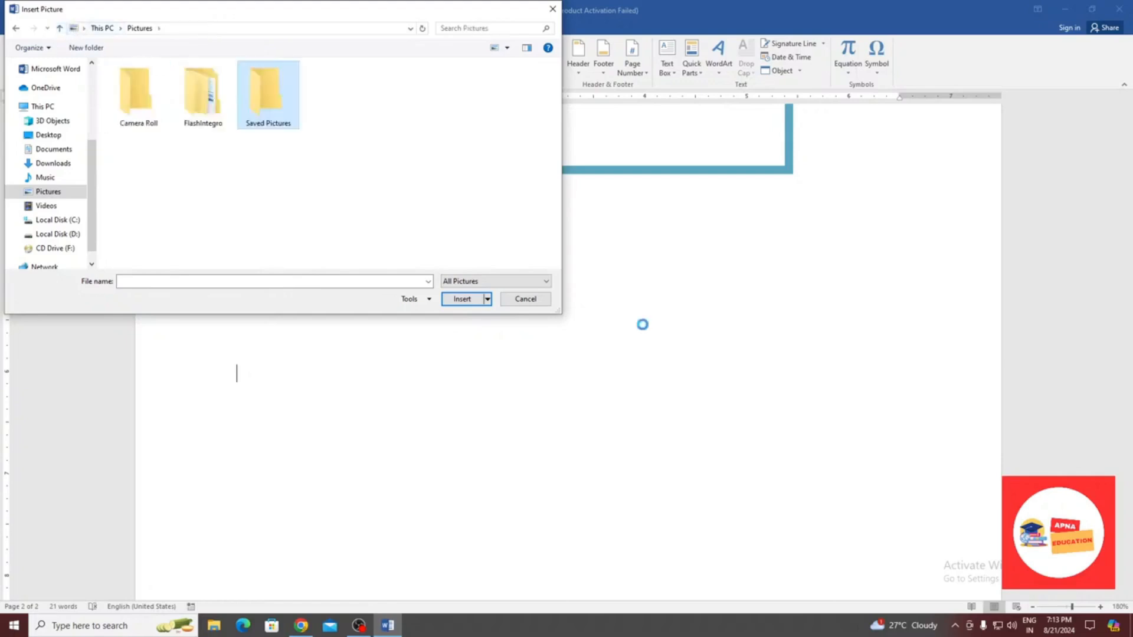
left_click(524, 299)
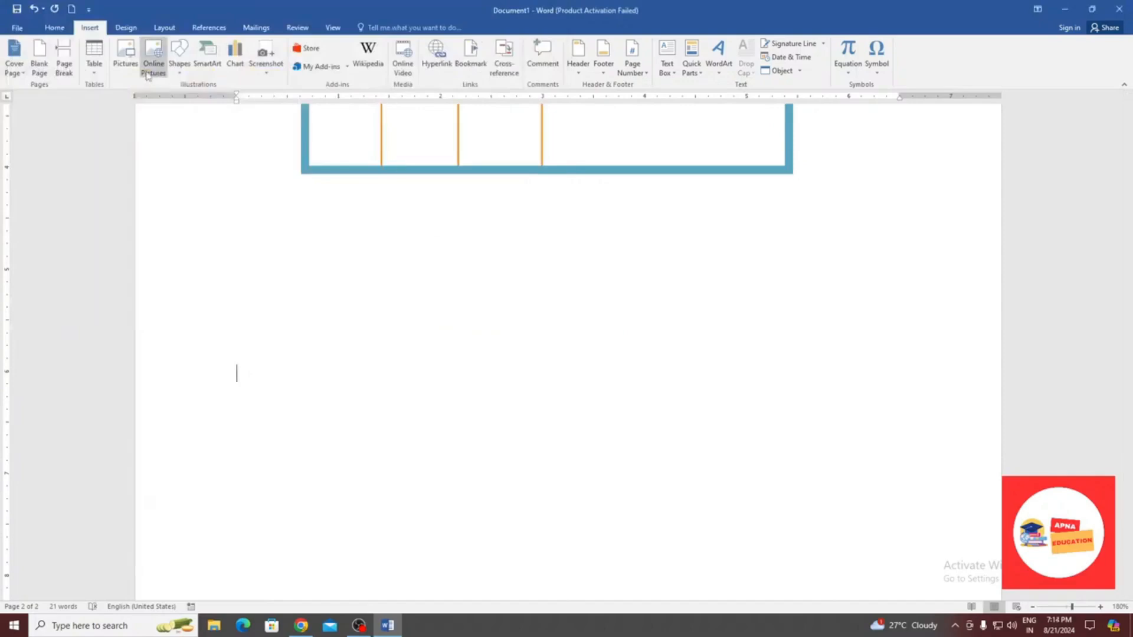
Search Bing for "computer" and insert the blue-toned online picture of a monitor, keyboard and glowing mouse
left_click(167, 49)
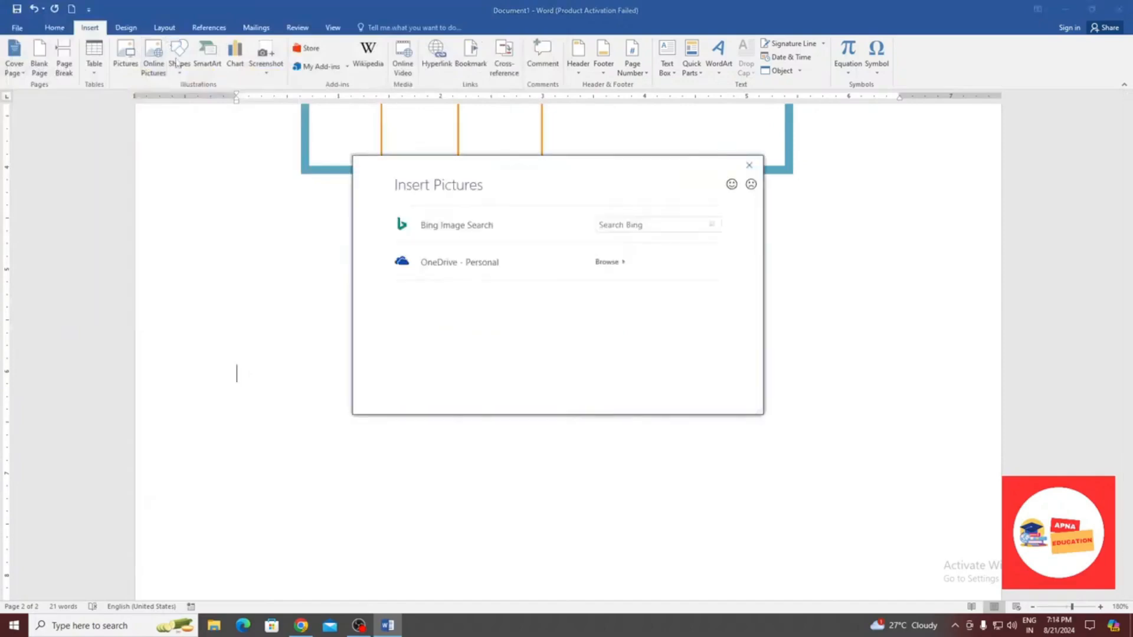
left_click(651, 226)
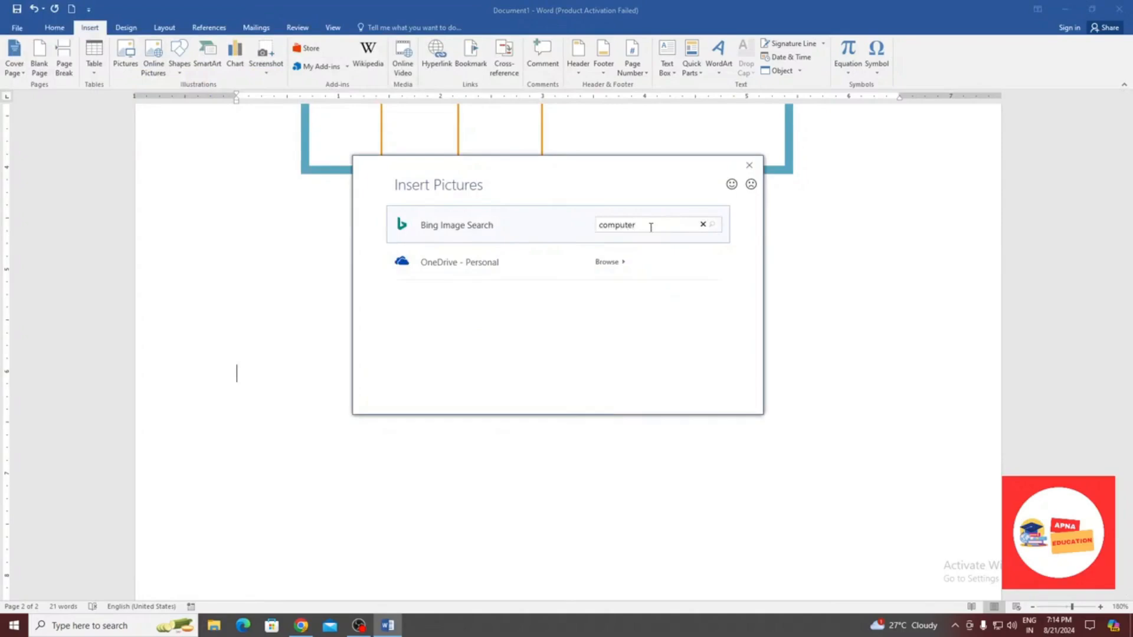
key("Return")
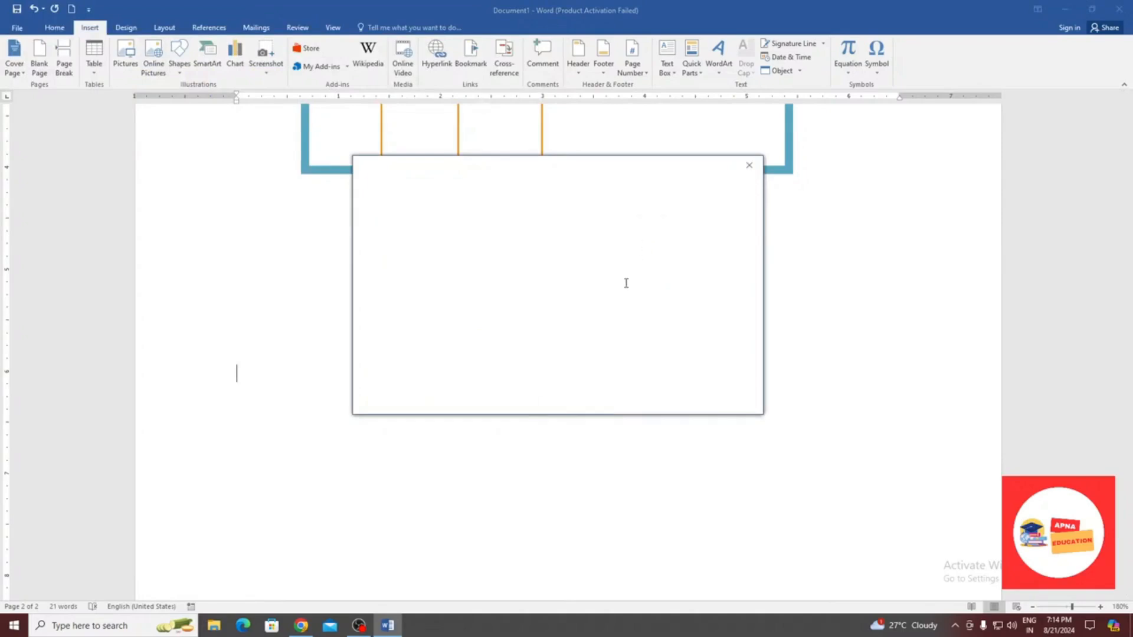
scroll(565, 332, "down", 1)
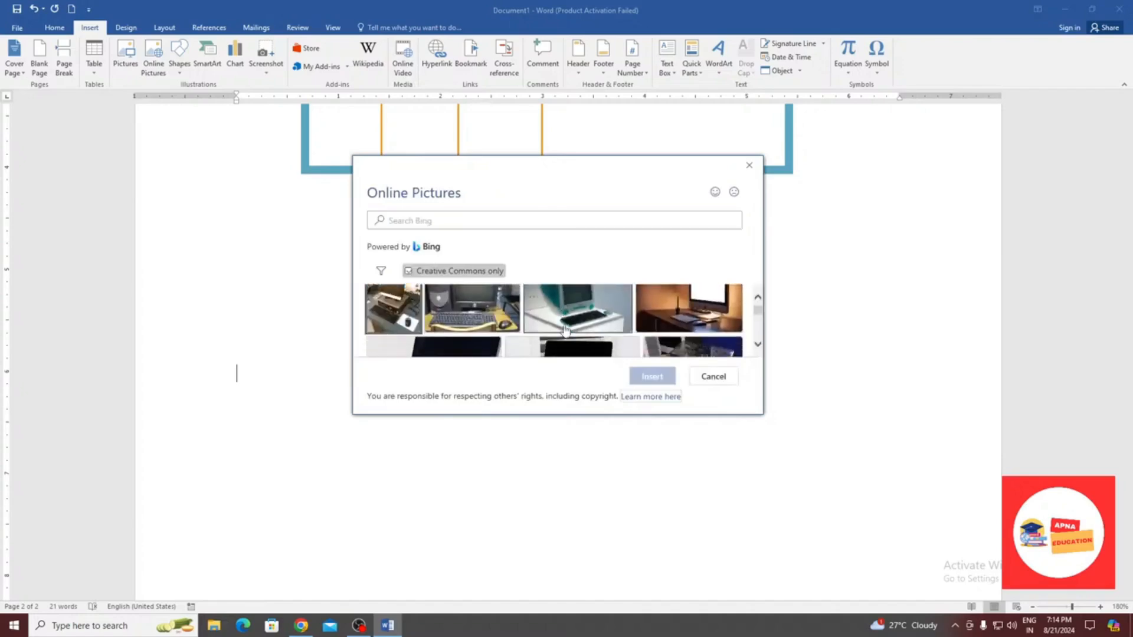
left_click_drag(757, 311, 759, 337)
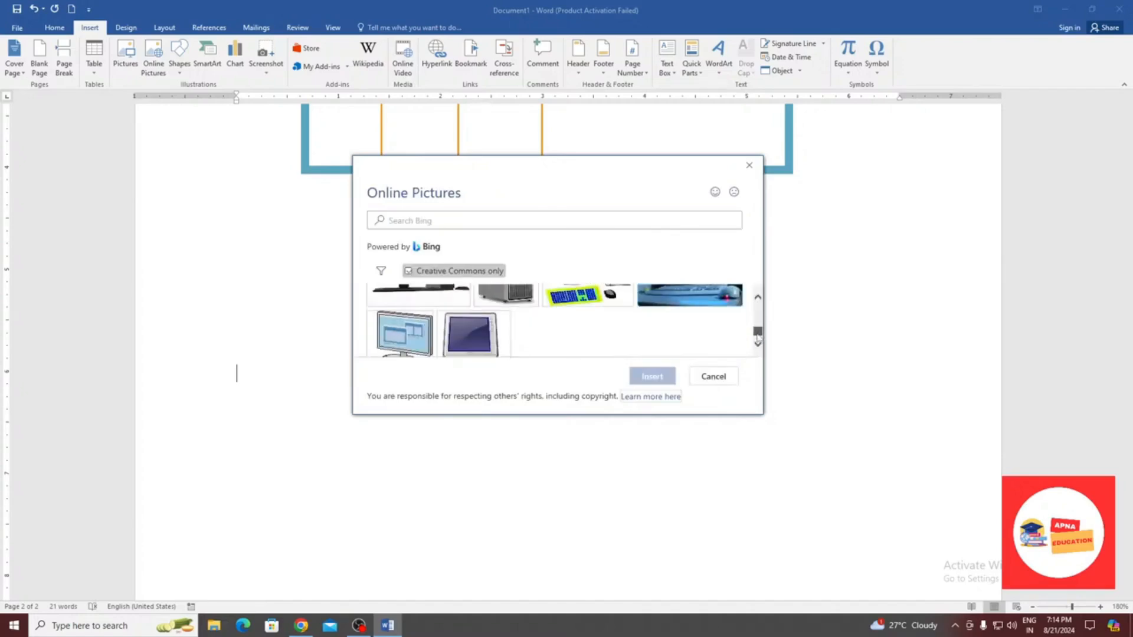
left_click(729, 308)
left_click(638, 380)
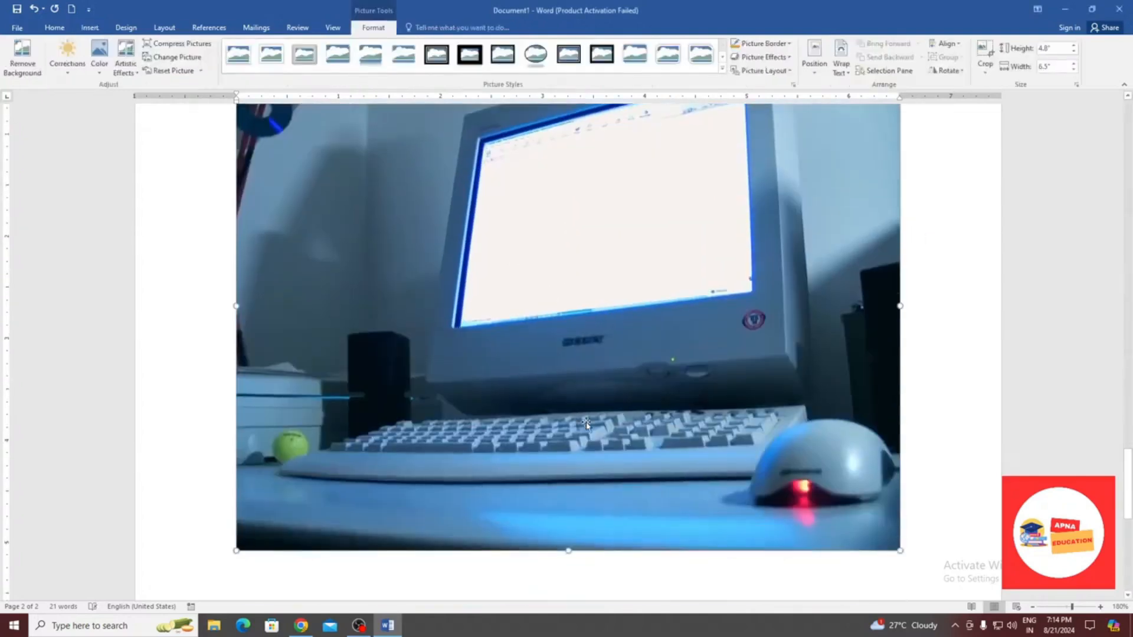
Shrink the inserted computer picture proportionally to about 3.62" high and 4.9" wide
scroll(586, 424, "down", 1)
left_click_drag(900, 521, 737, 401)
scroll(445, 242, "up", 5)
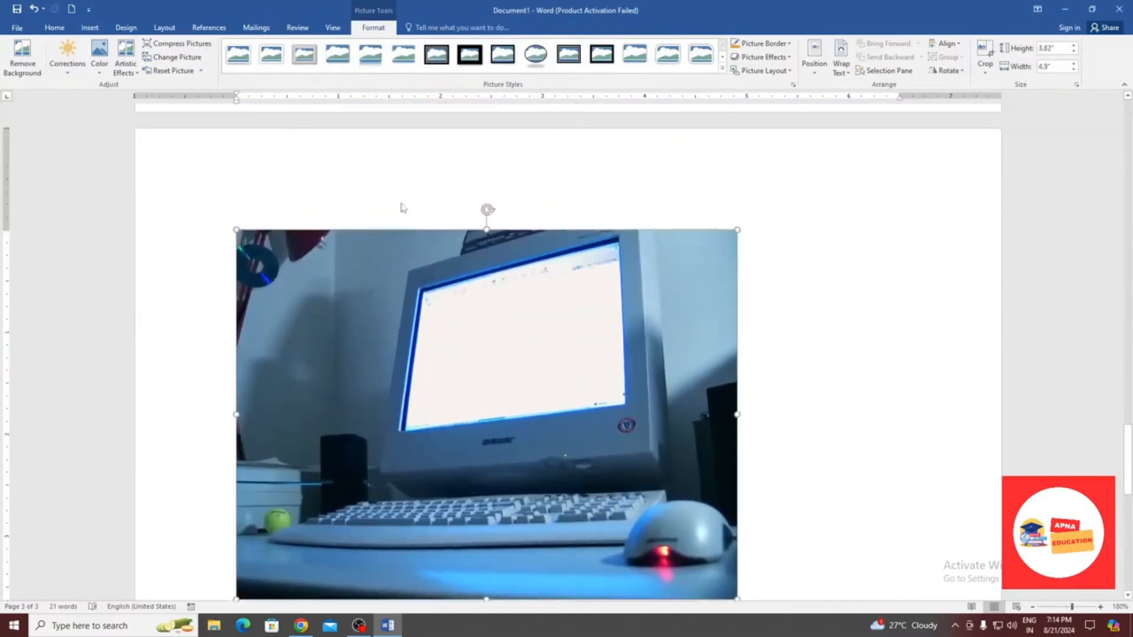
left_click(89, 27)
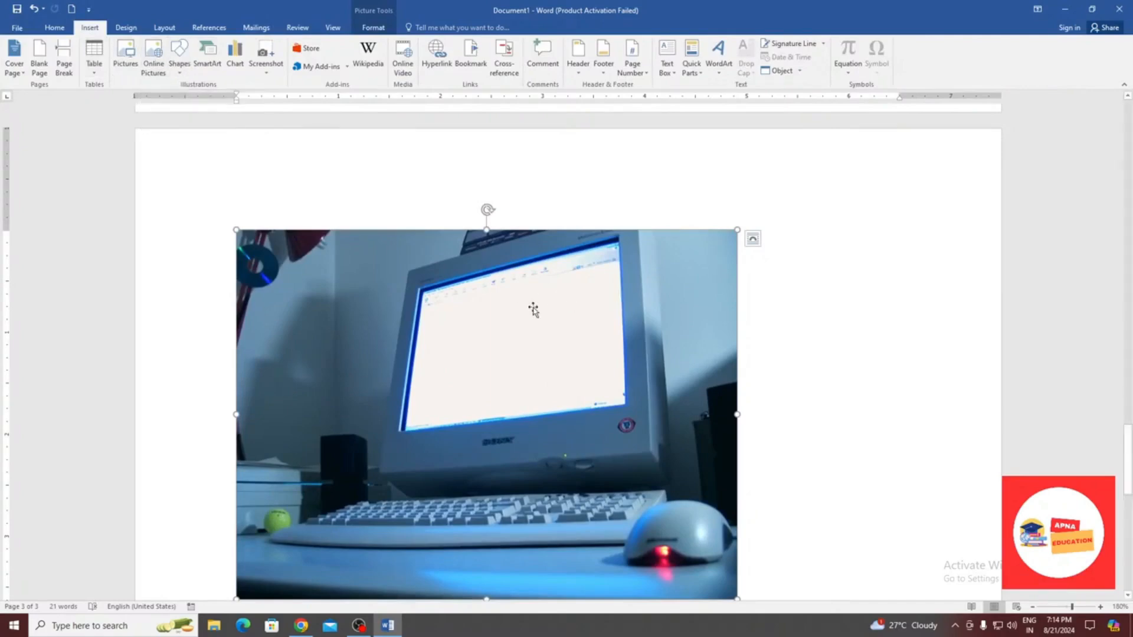
scroll(531, 322, "down", 5)
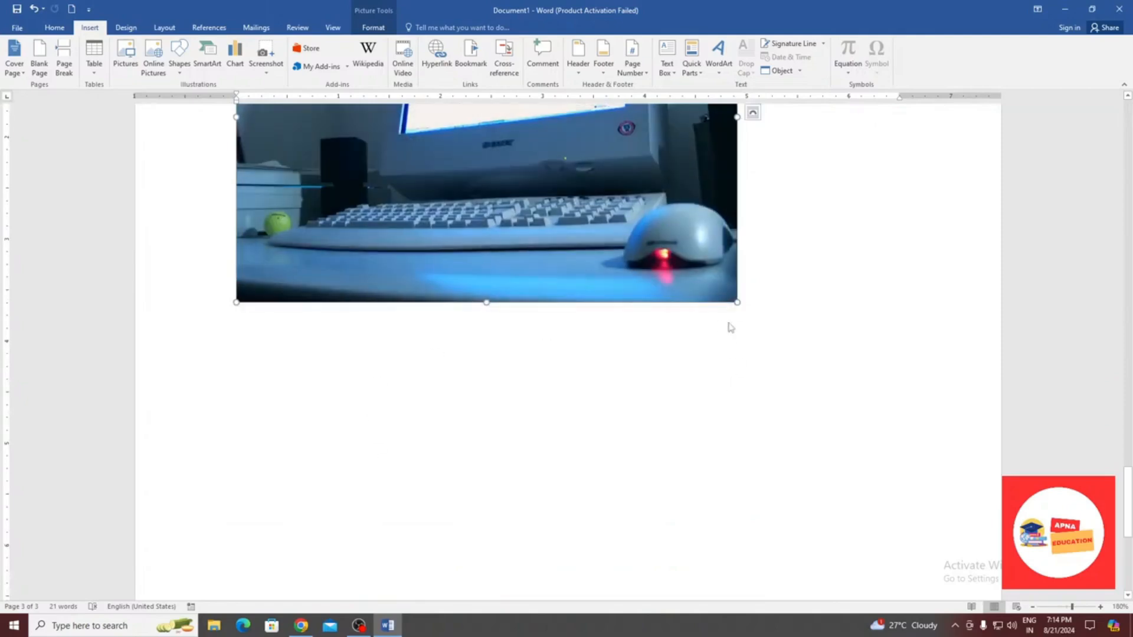
left_click(798, 294)
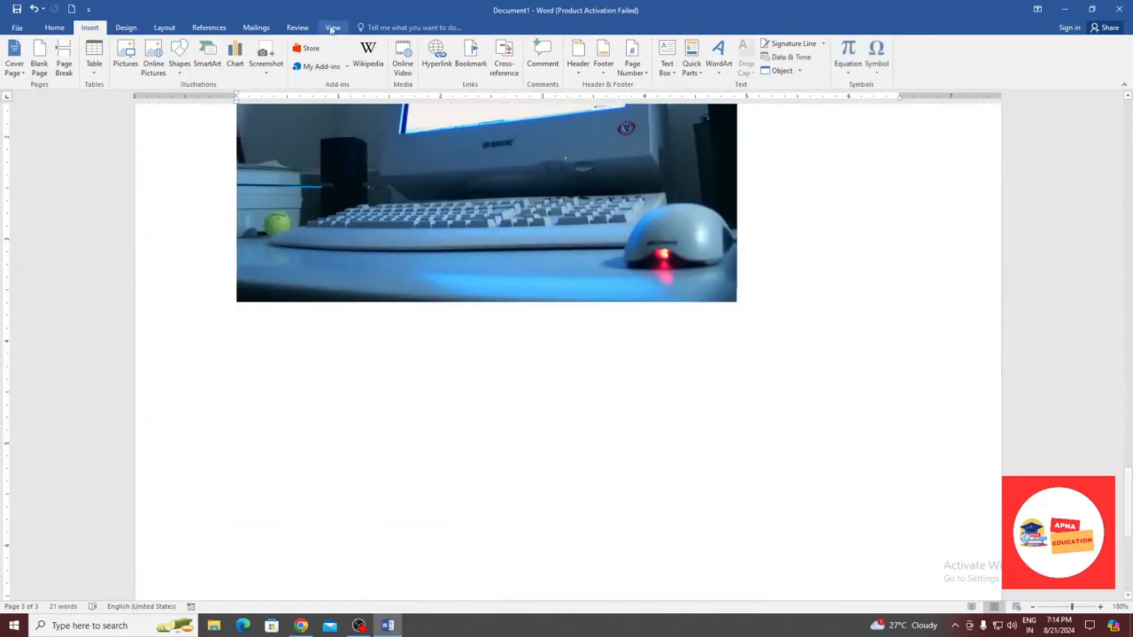
scroll(464, 270, "up", 5)
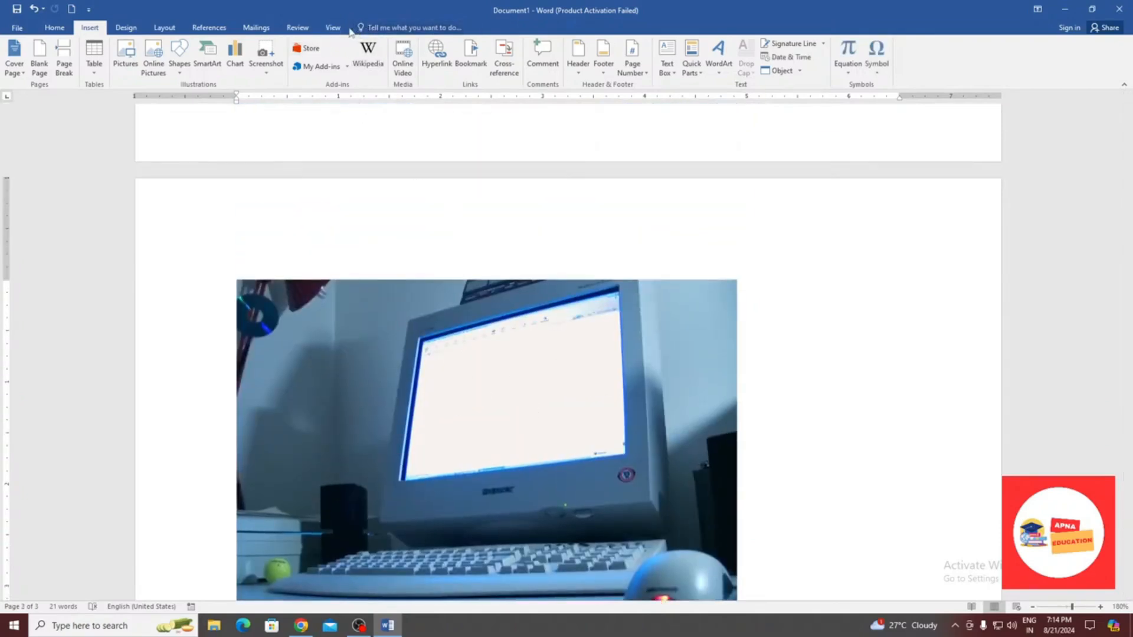
Resize the picture larger and smaller from its corners, and stretch it to about 5.96" wide and 3.37" high
left_click(415, 309)
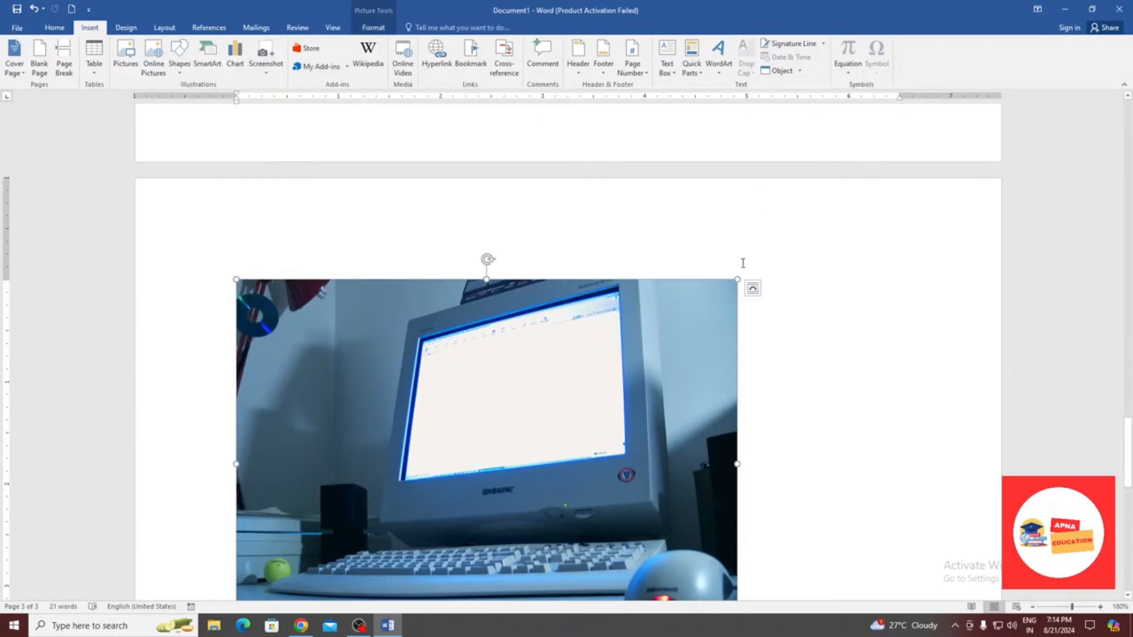
left_click_drag(737, 278, 799, 240)
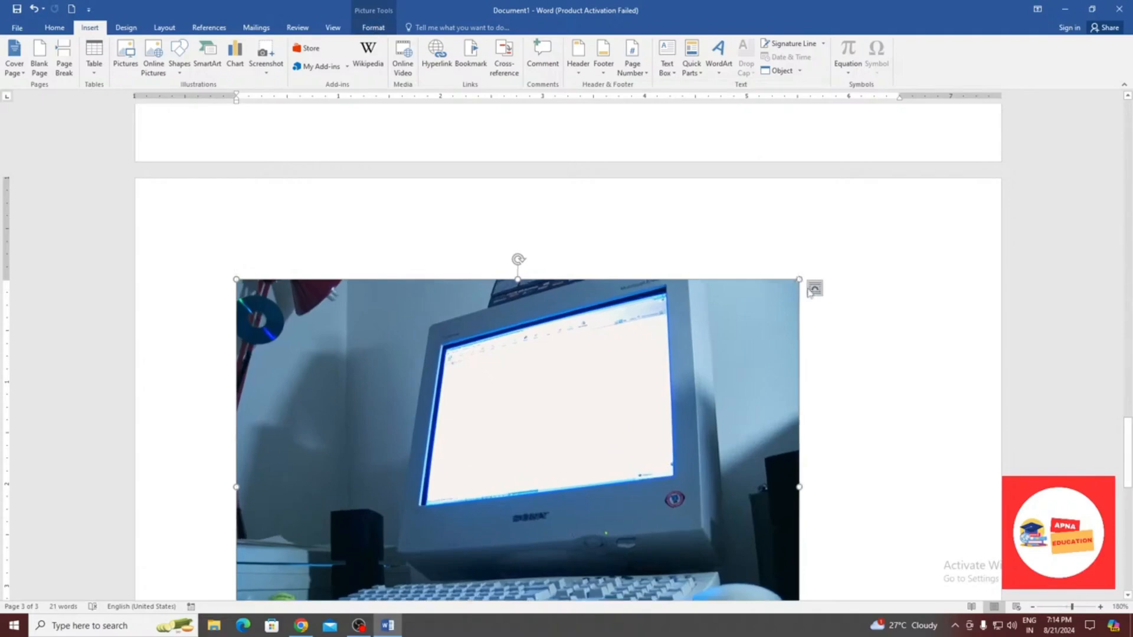
left_click_drag(799, 279, 491, 435)
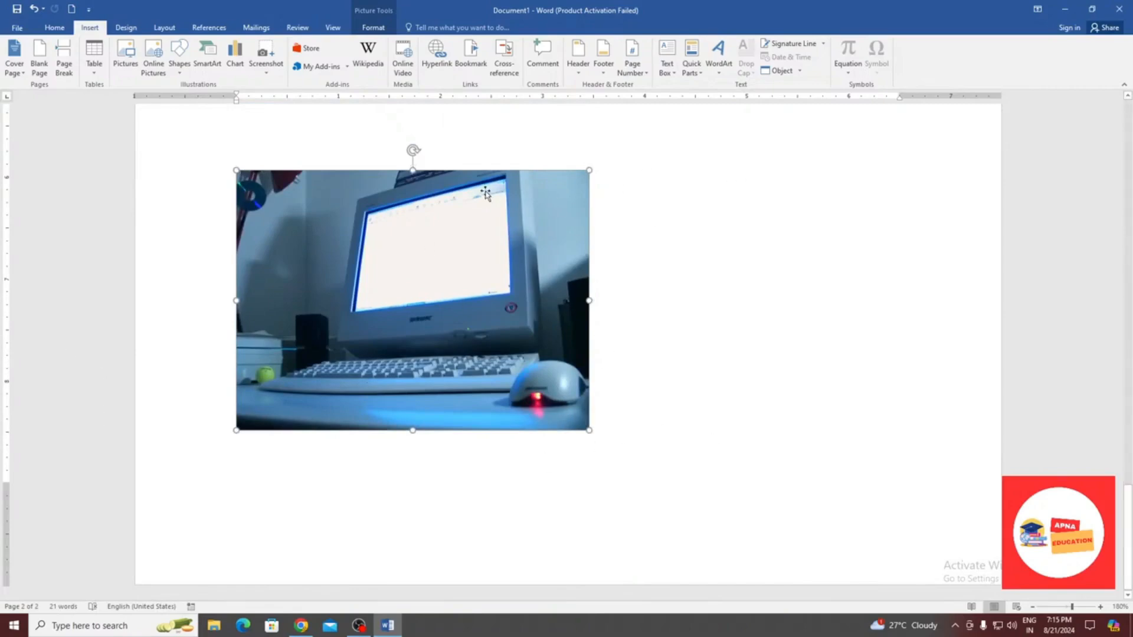
left_click_drag(235, 170, 399, 235)
left_click_drag(502, 169, 643, 136)
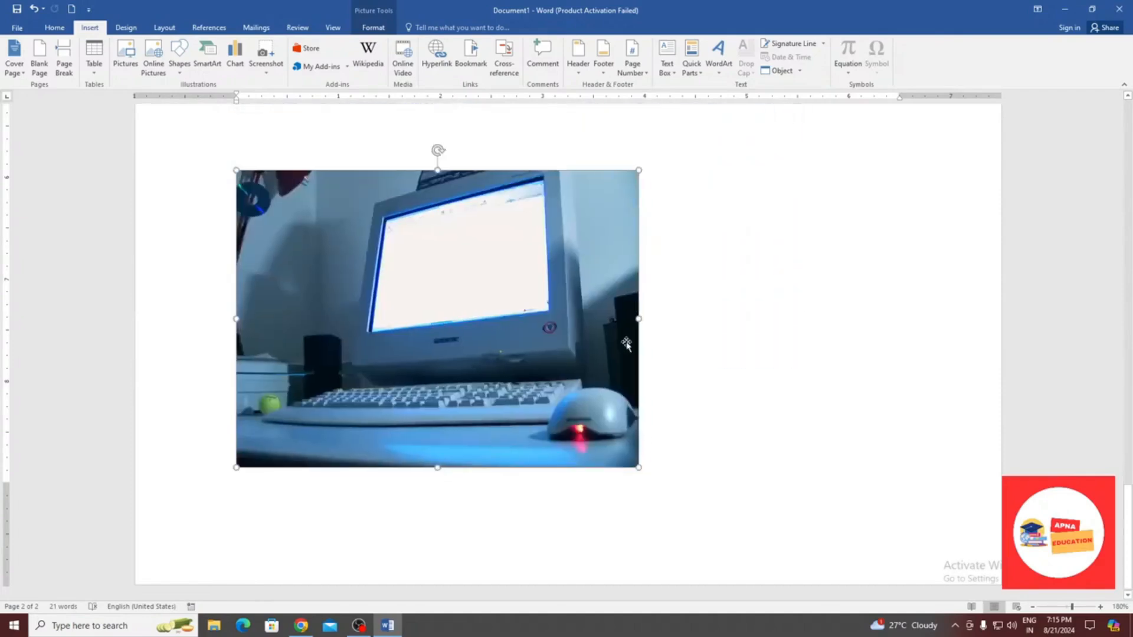
left_click_drag(638, 318, 846, 293)
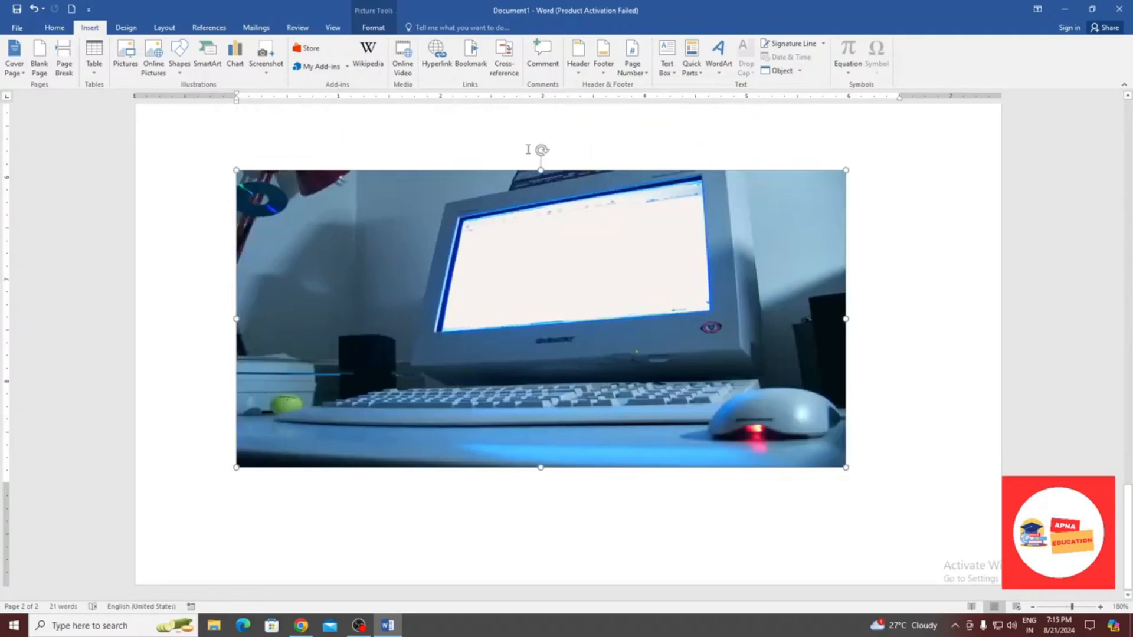
left_click_drag(541, 151, 541, 203)
left_click_drag(542, 468, 531, 517)
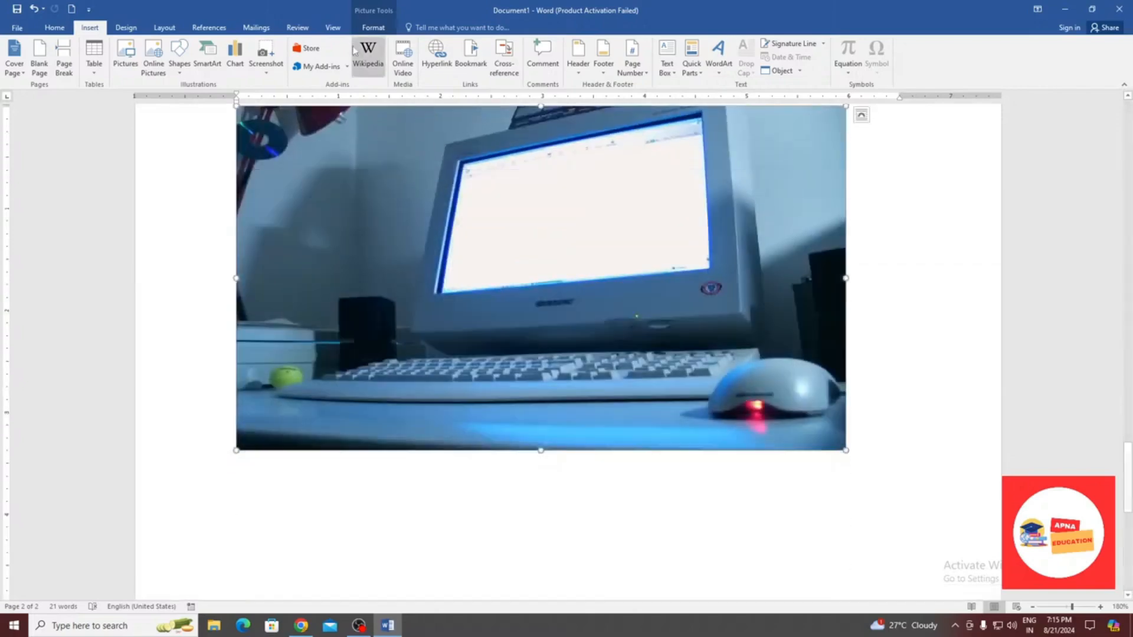
Remove the computer picture's background, using the automatically marked area
left_click(374, 27)
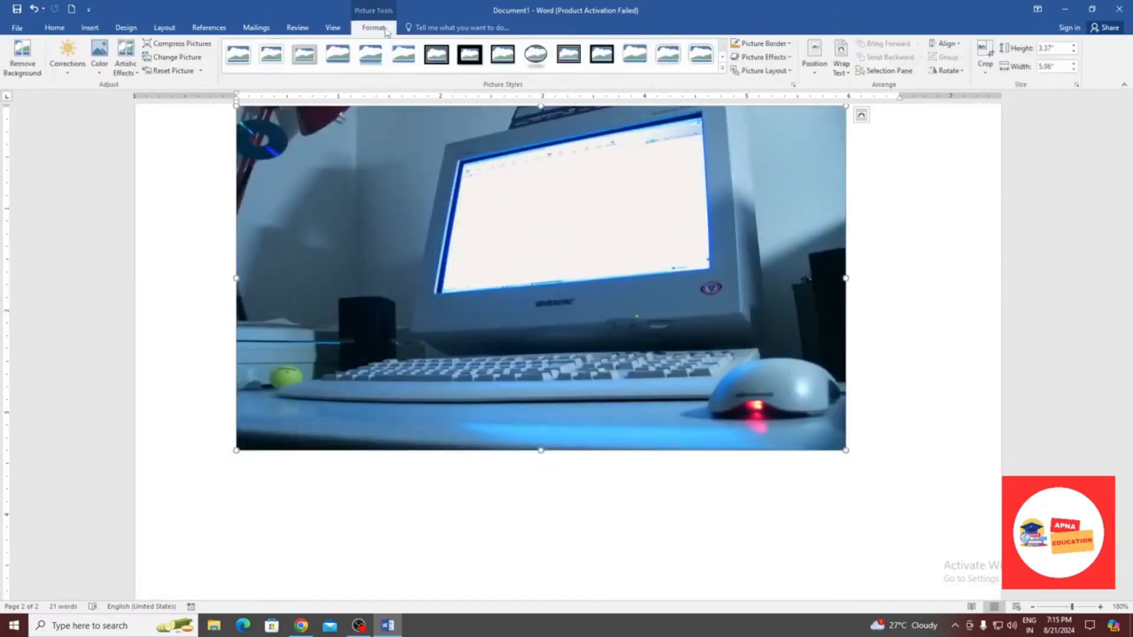
left_click(23, 59)
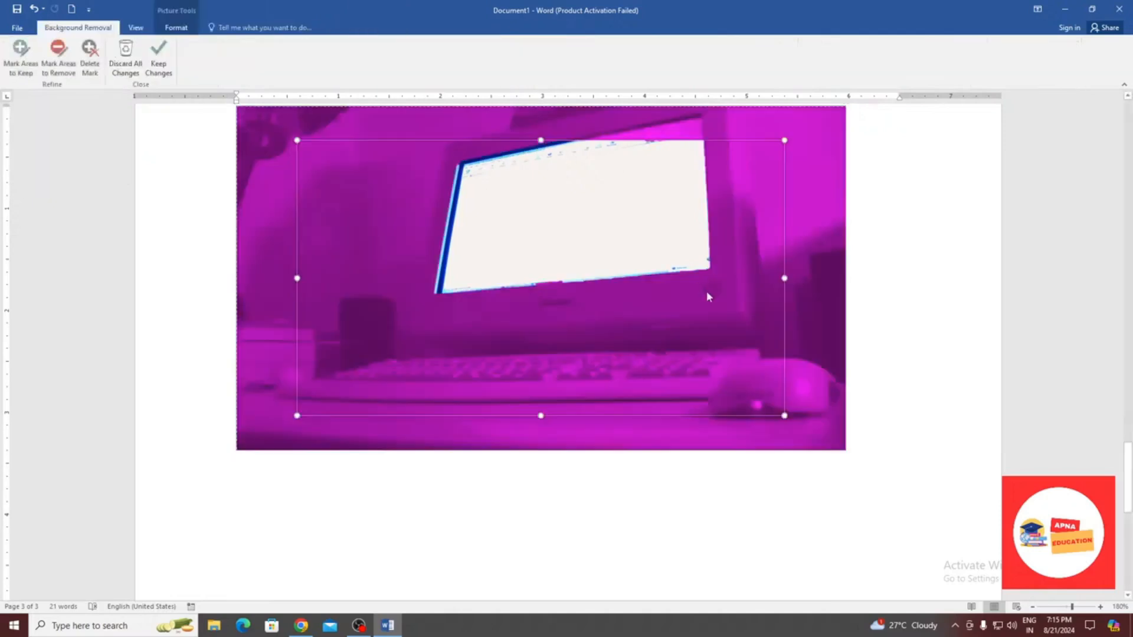
left_click(894, 188)
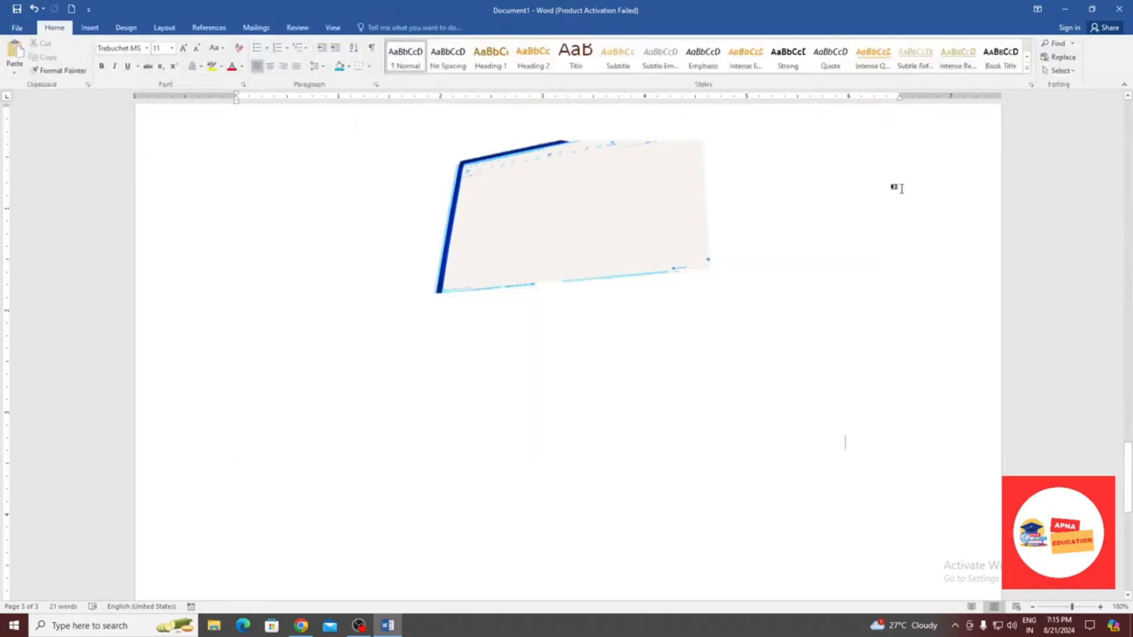
scroll(389, 391, "up", 3)
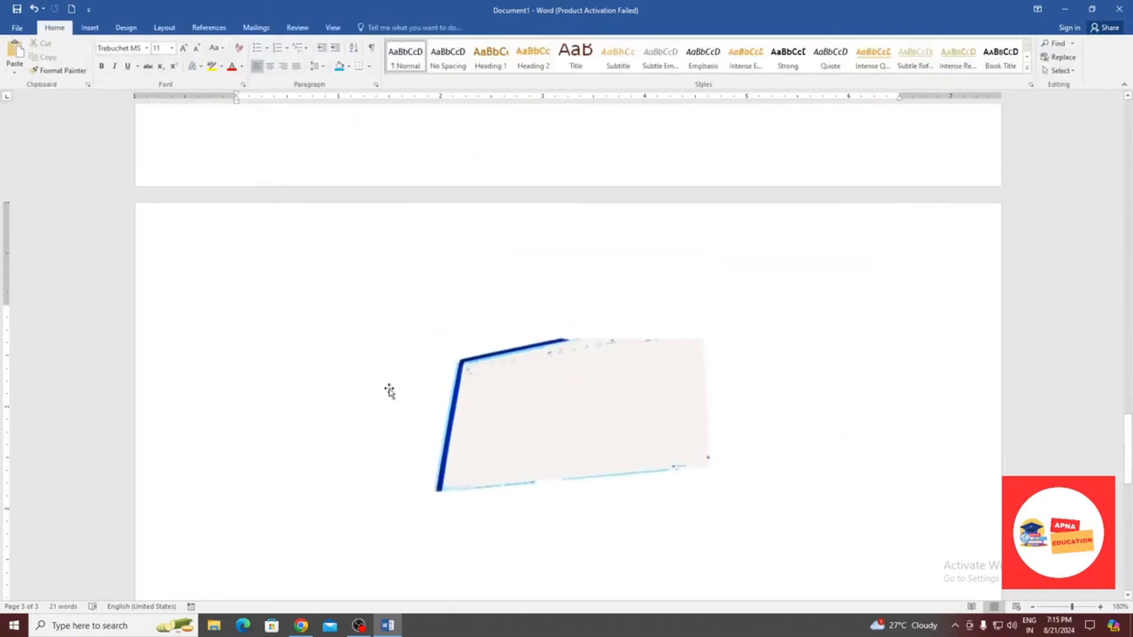
Open the background removal of the picture again to check the marked area, and undo the removal
left_click(557, 379)
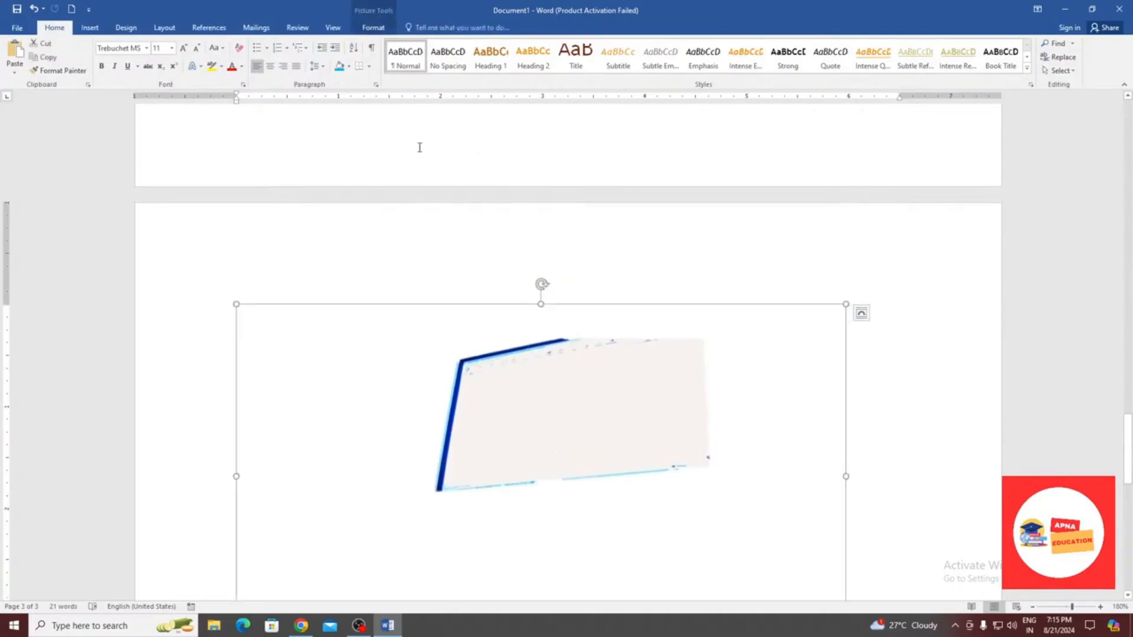
left_click(372, 29)
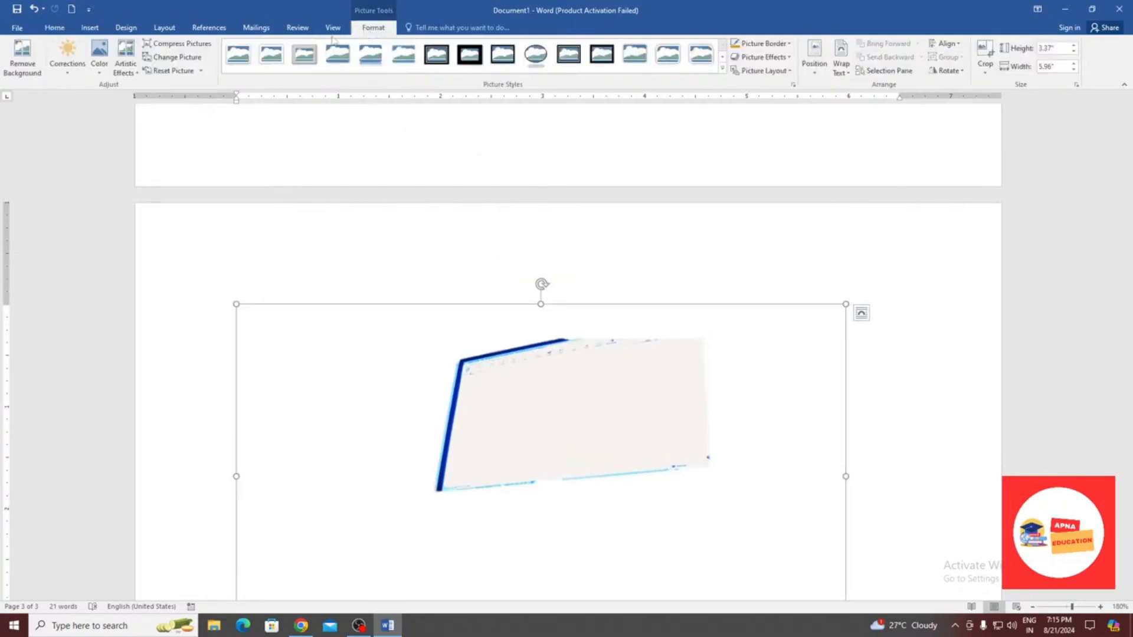
left_click(22, 56)
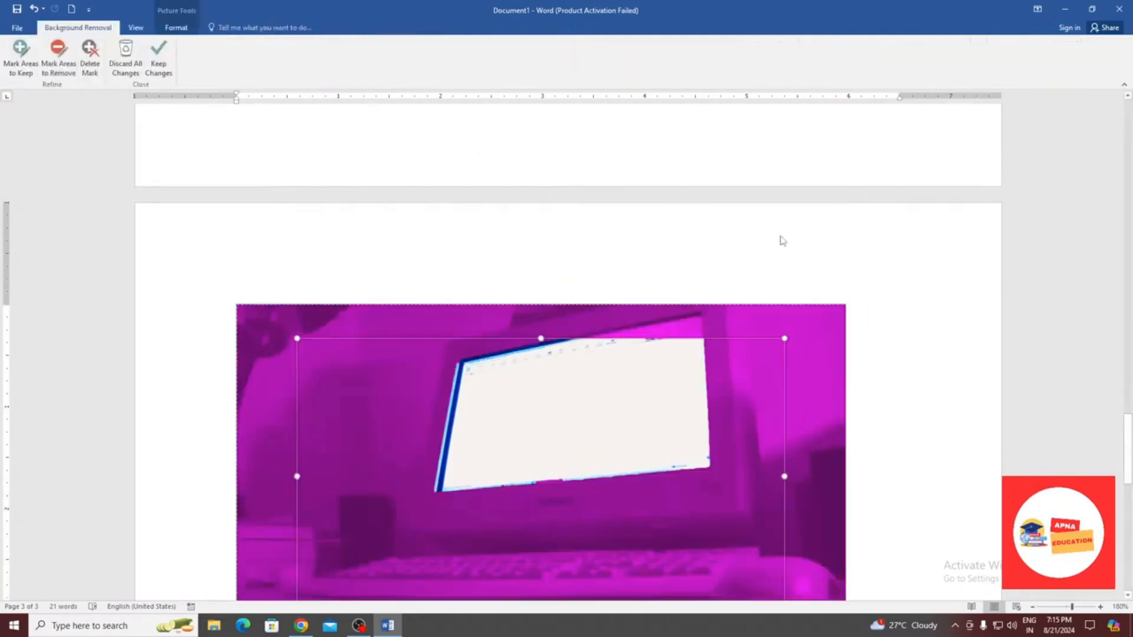
left_click(969, 318)
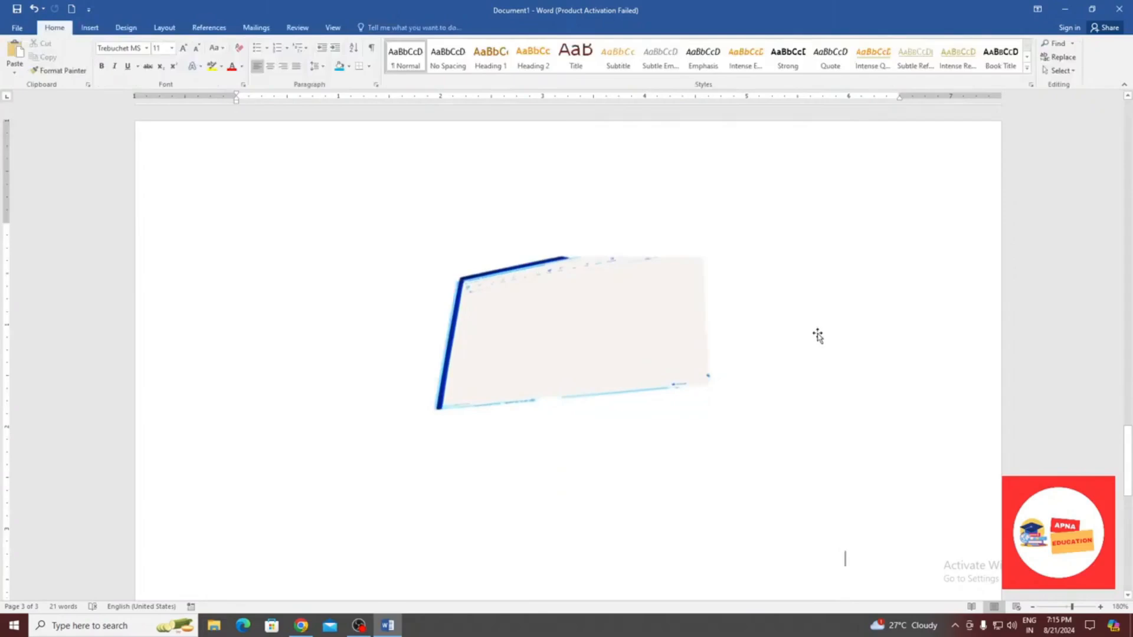
key("ctrl+z")
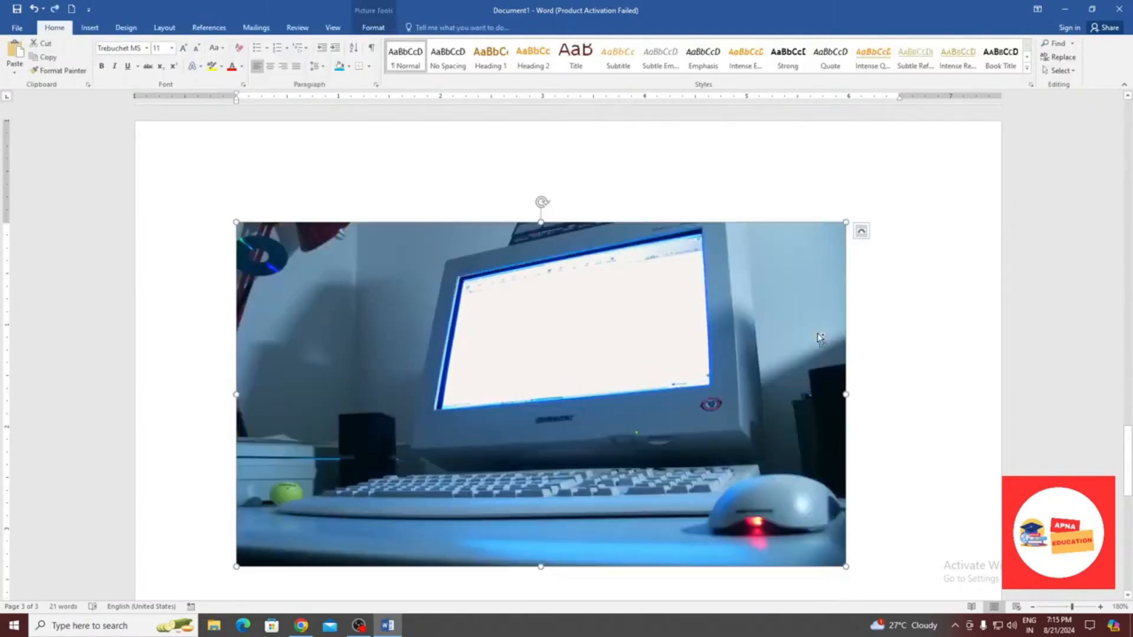
left_click(903, 290)
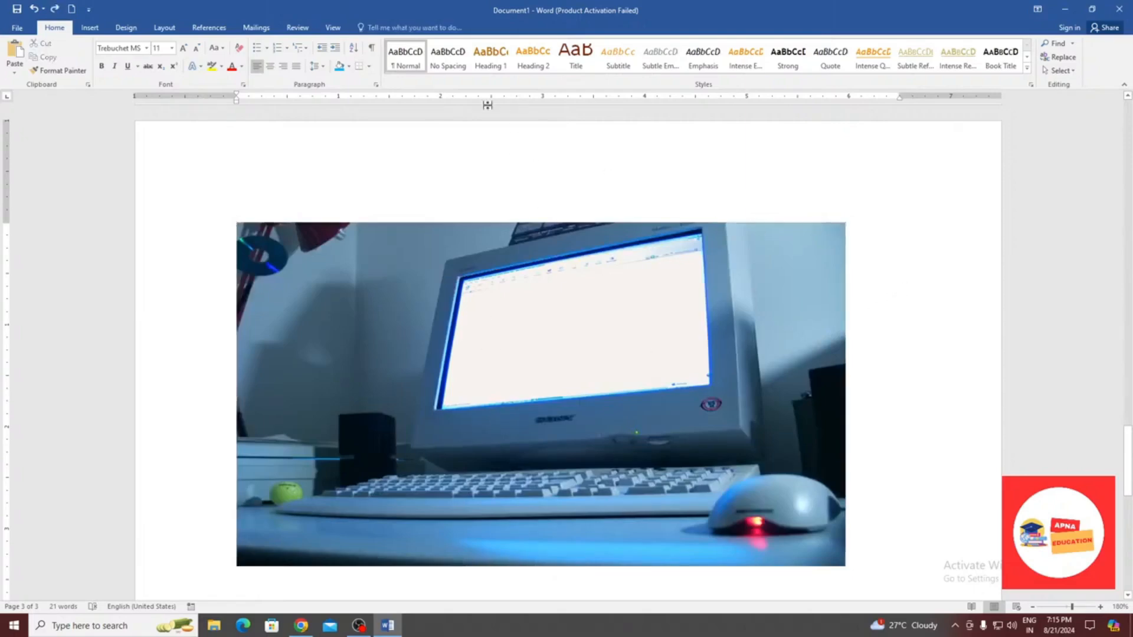
Select the computer picture and preview its brightness and contrast corrections, including Brightness: +40% Contrast: -20%
left_click(539, 305)
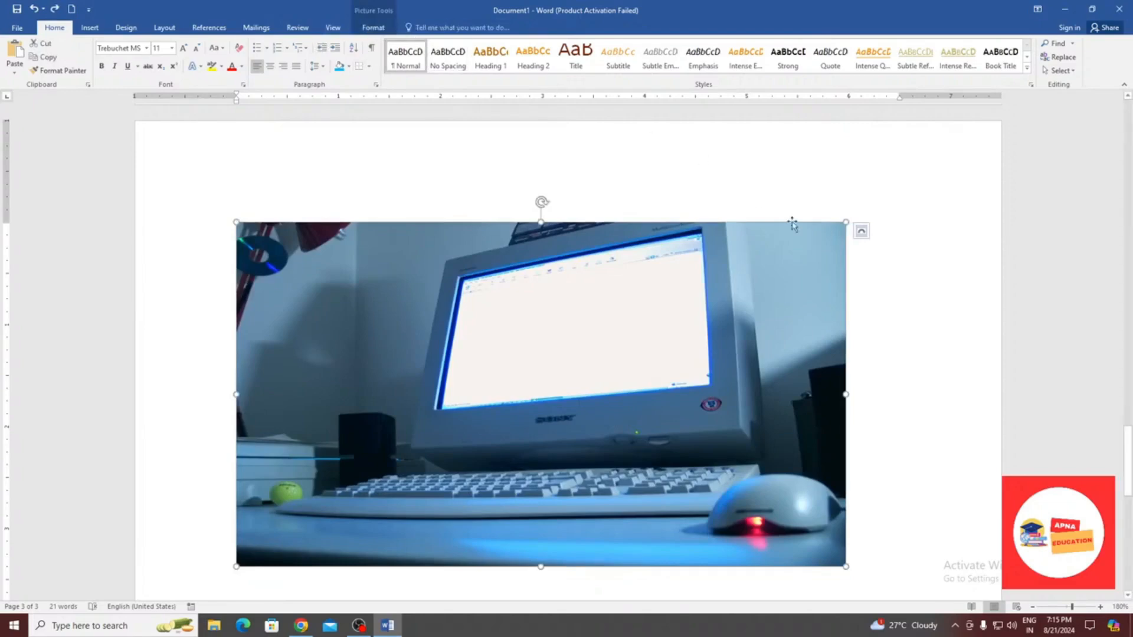
left_click(928, 231)
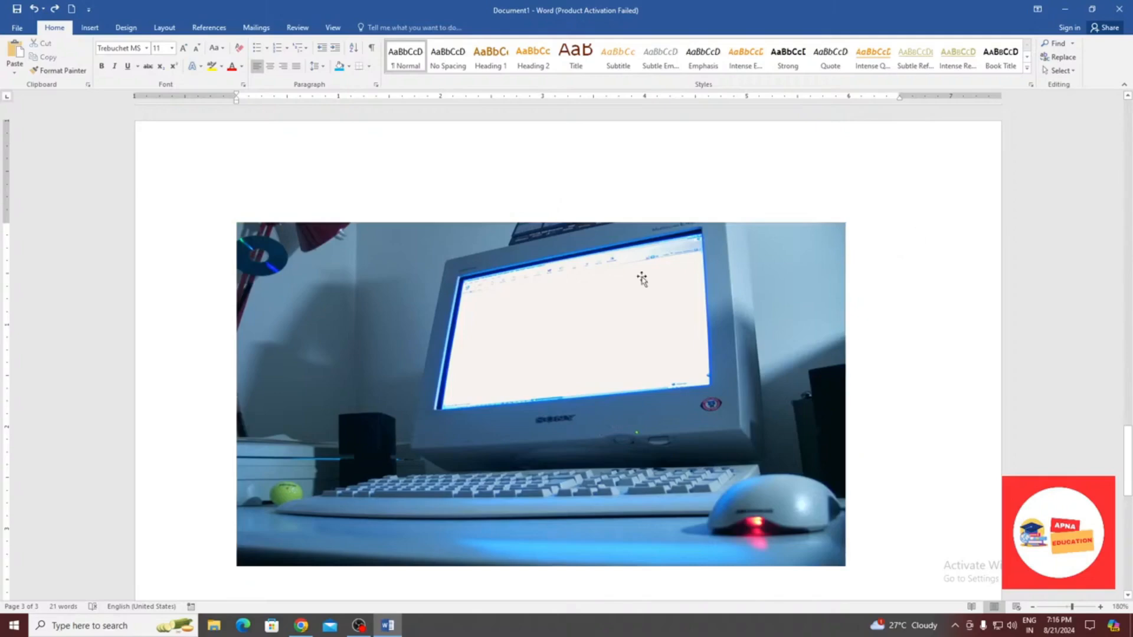
left_click(555, 289)
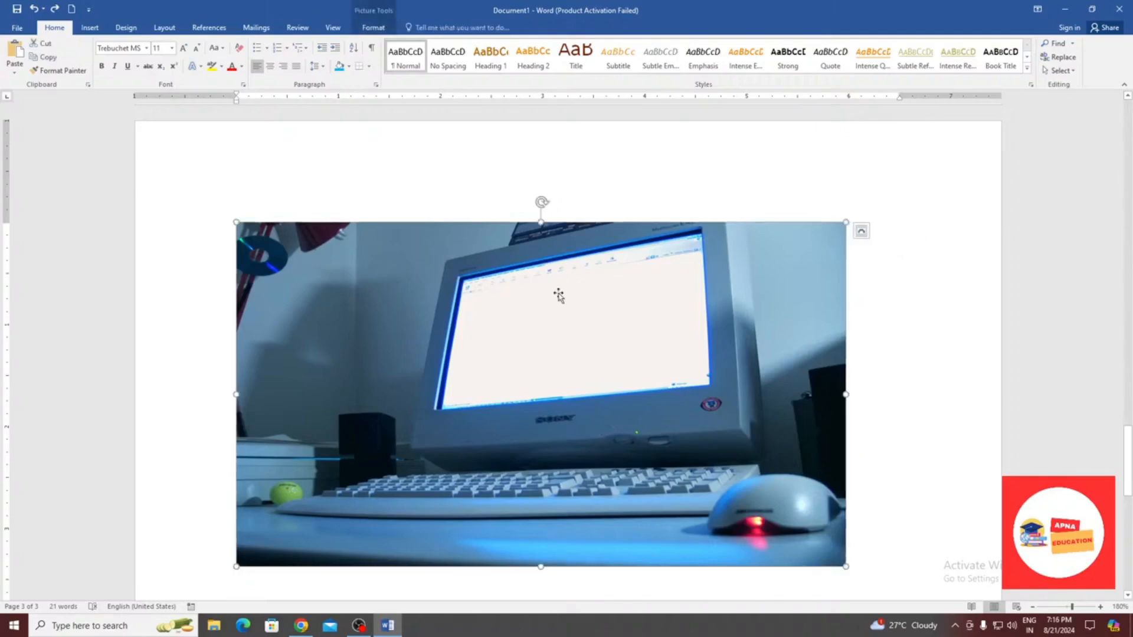
left_click(380, 29)
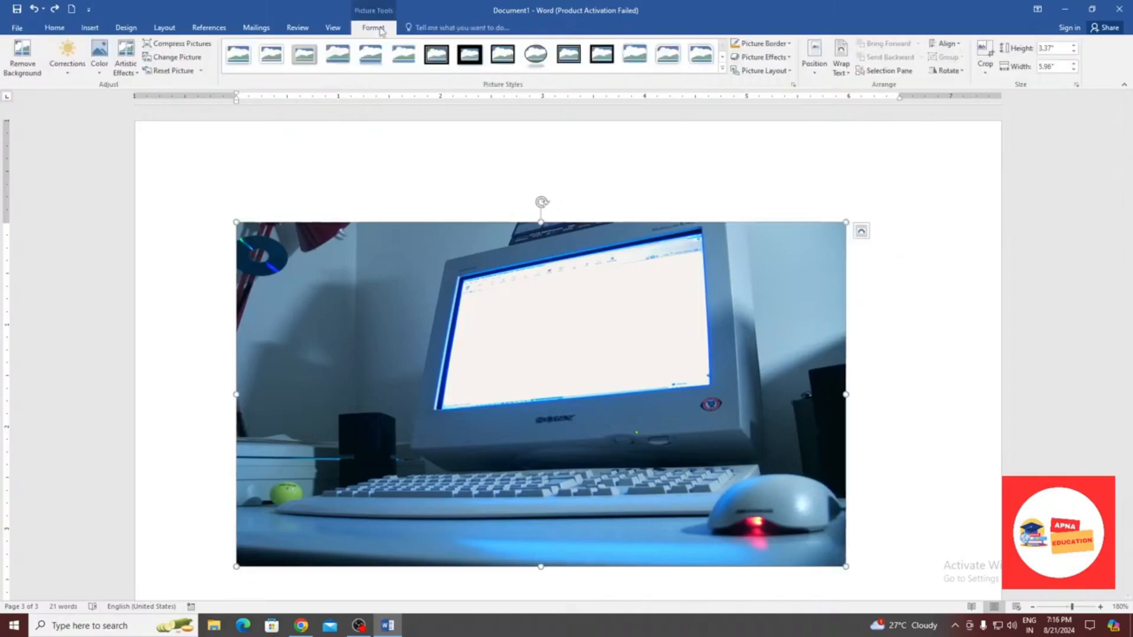
left_click(68, 54)
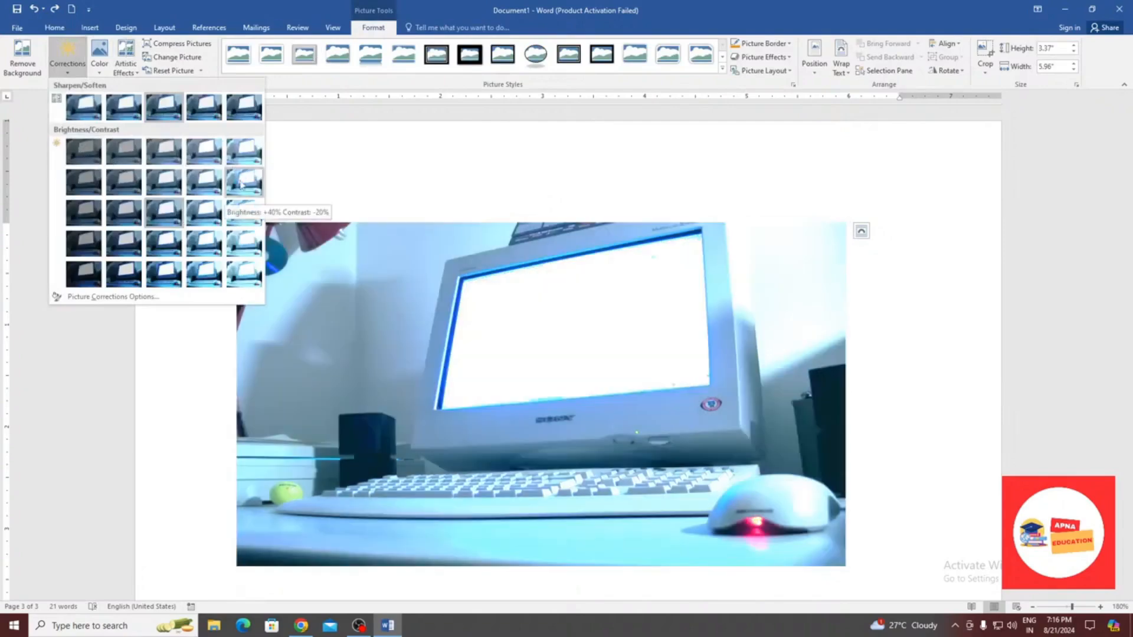